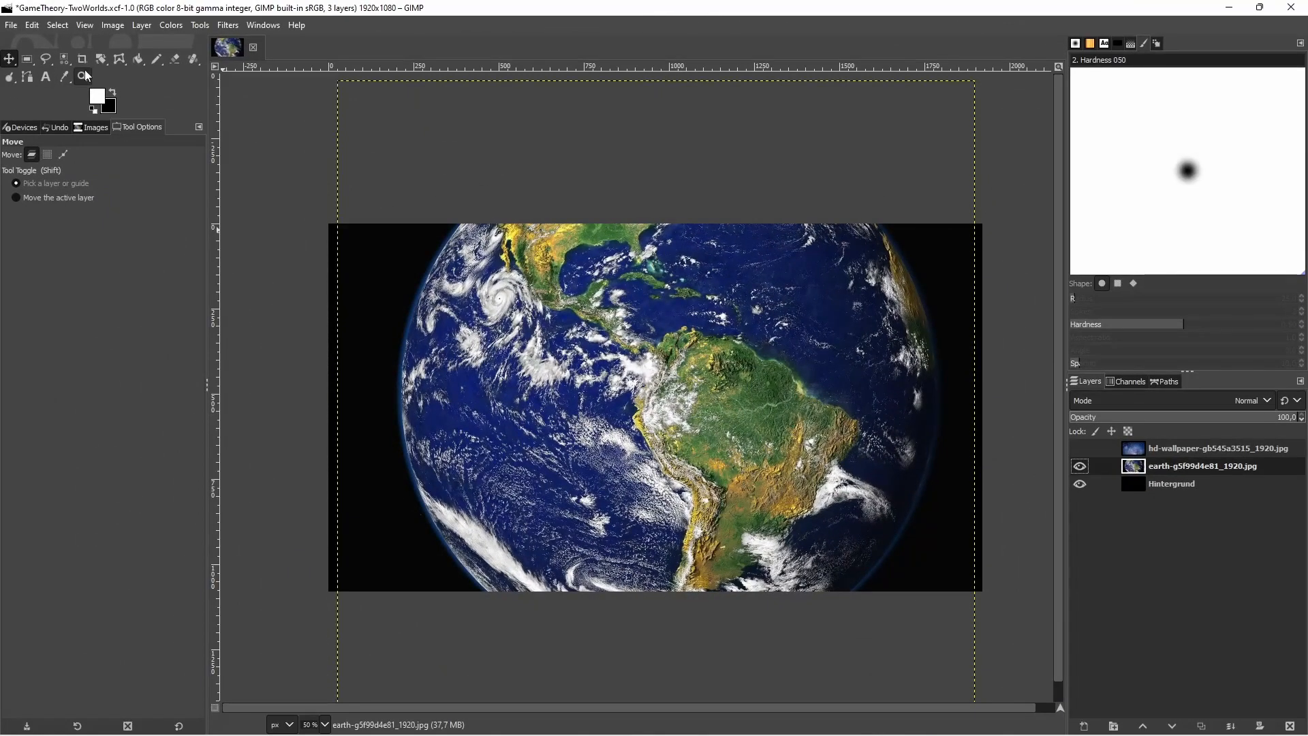
Try to scale the earth layer down to about 1226 × 1257 px in the upper part of the canvas
{"action": "left_click", "coordinate": [98, 59]}
{"action": "mouse_move", "coordinate": [99, 62]}
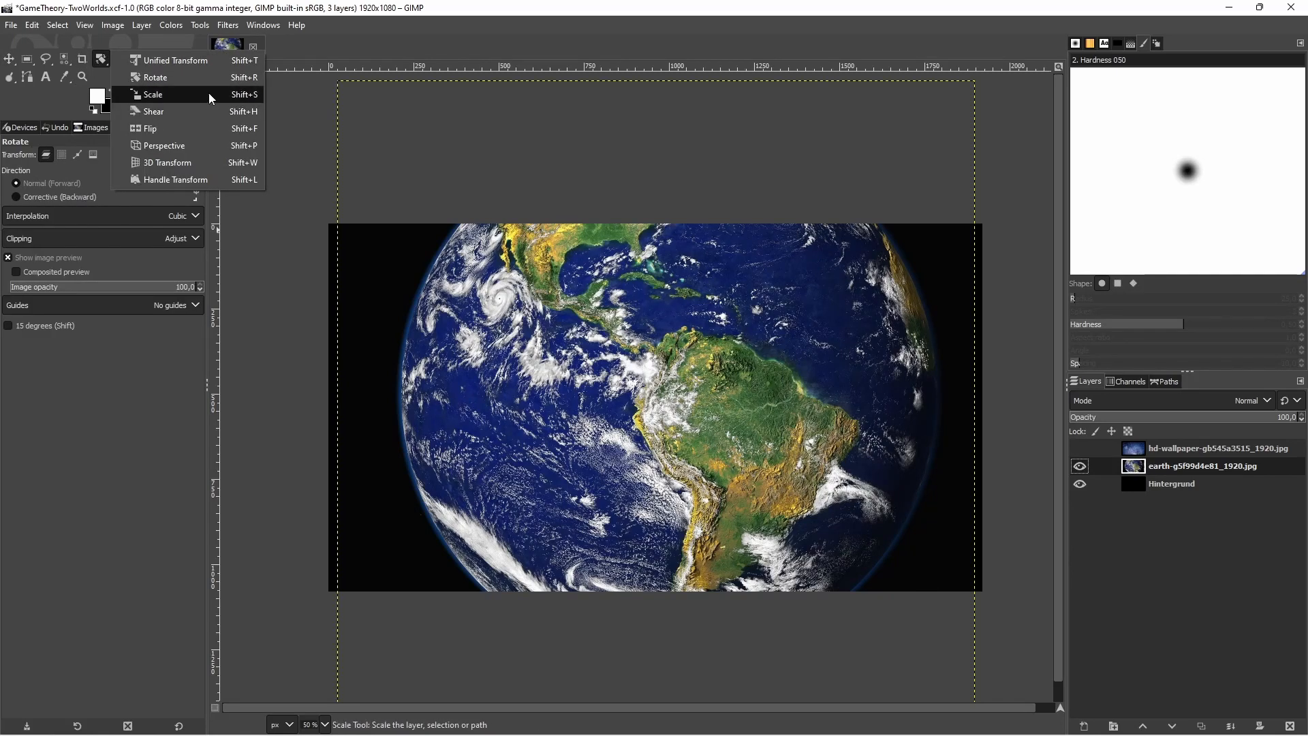
{"action": "left_click", "coordinate": [191, 96]}
{"action": "left_click_drag", "start_coordinate": [343, 98], "coordinate": [758, 503]}
{"action": "left_click_drag", "start_coordinate": [795, 549], "coordinate": [543, 408]}
{"action": "left_click_drag", "start_coordinate": [748, 621], "coordinate": [779, 654]}
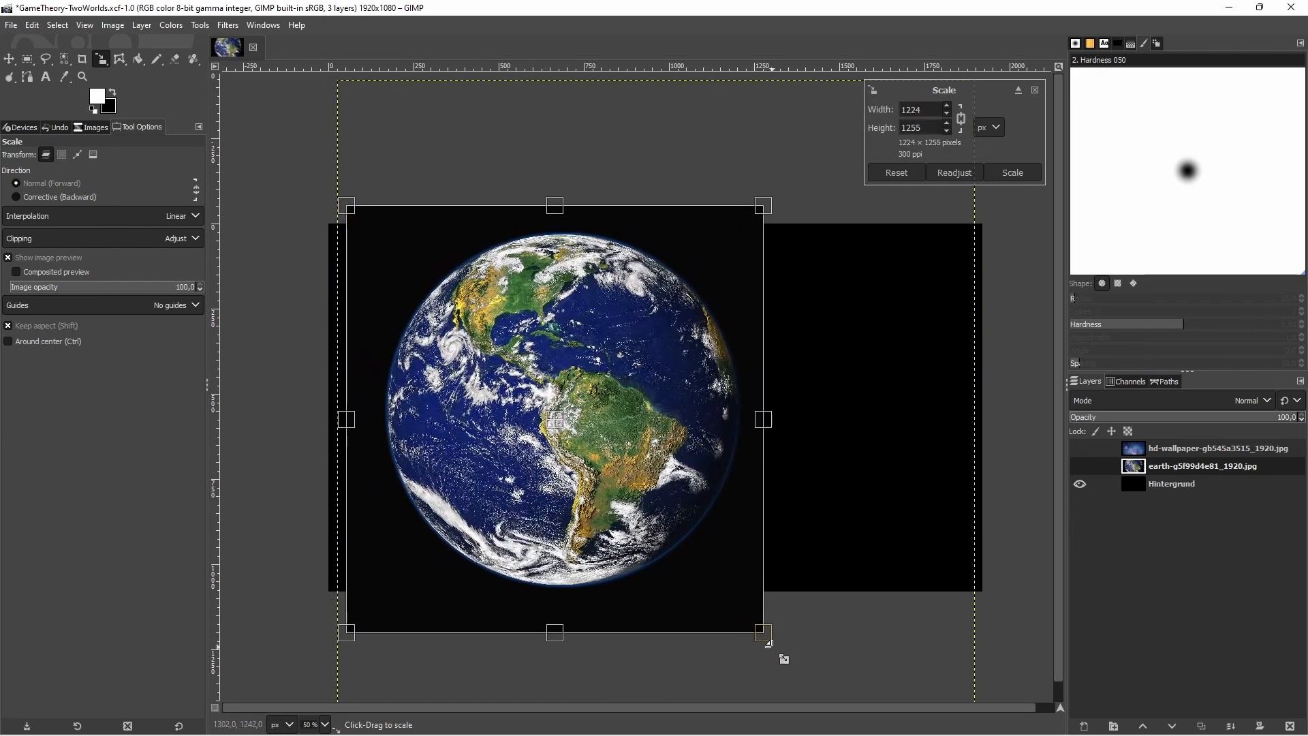
{"action": "left_click_drag", "start_coordinate": [607, 419], "coordinate": [614, 412]}
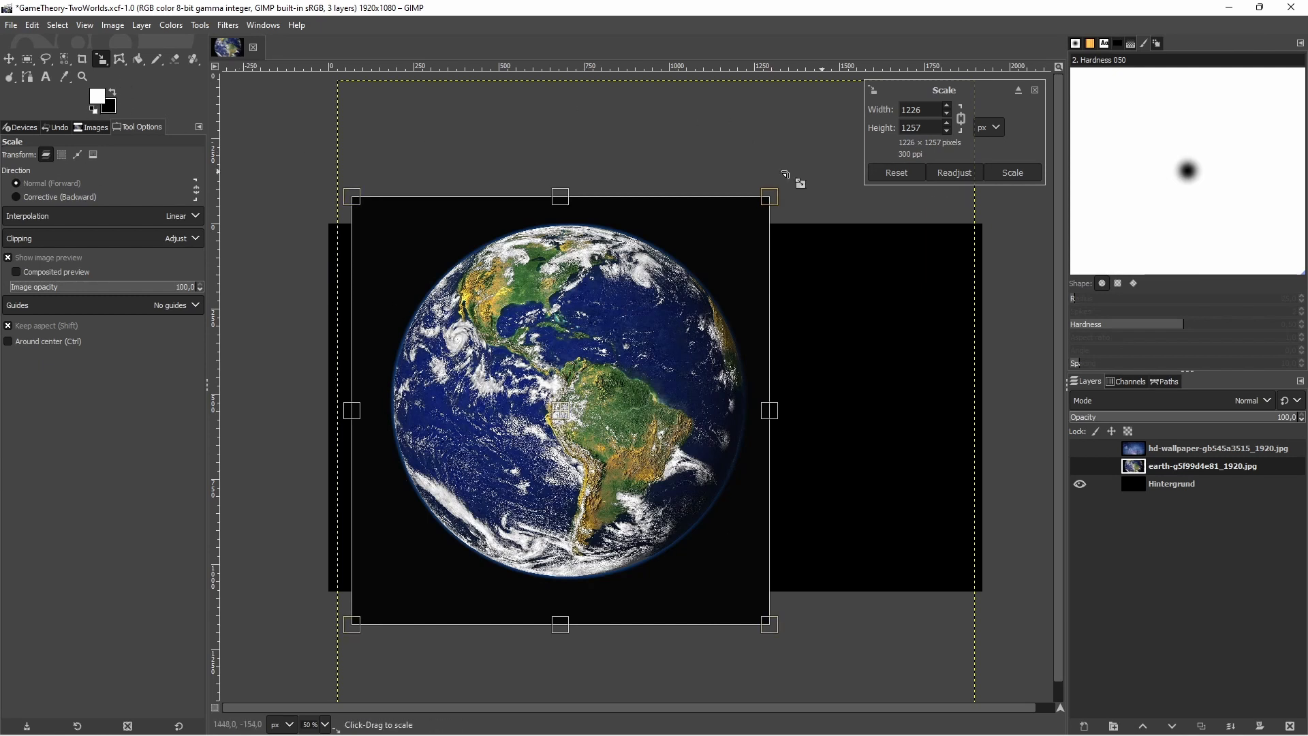
{"action": "left_click_drag", "start_coordinate": [560, 409], "coordinate": [562, 414]}
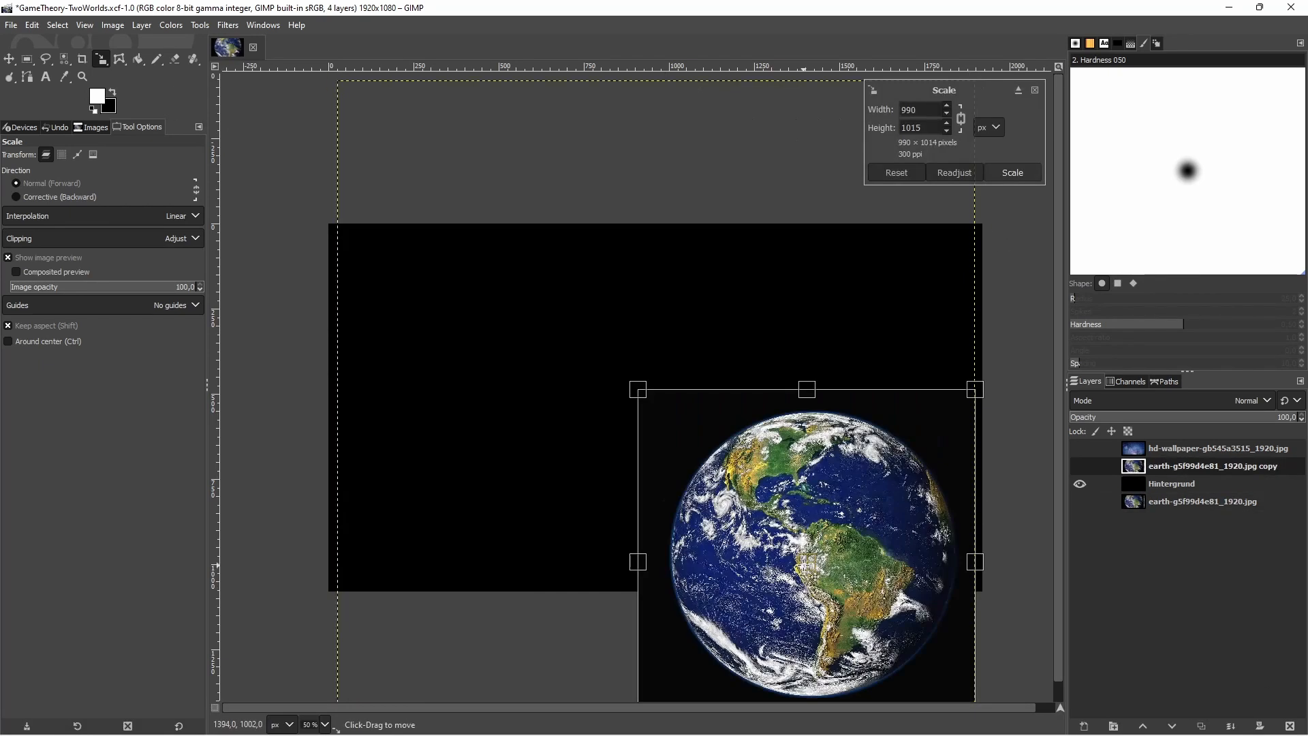
Scale the earth copy layer proportionally to about 1334 × 1367 px and apply the scaling
{"action": "left_click_drag", "start_coordinate": [807, 562], "coordinate": [535, 367]}
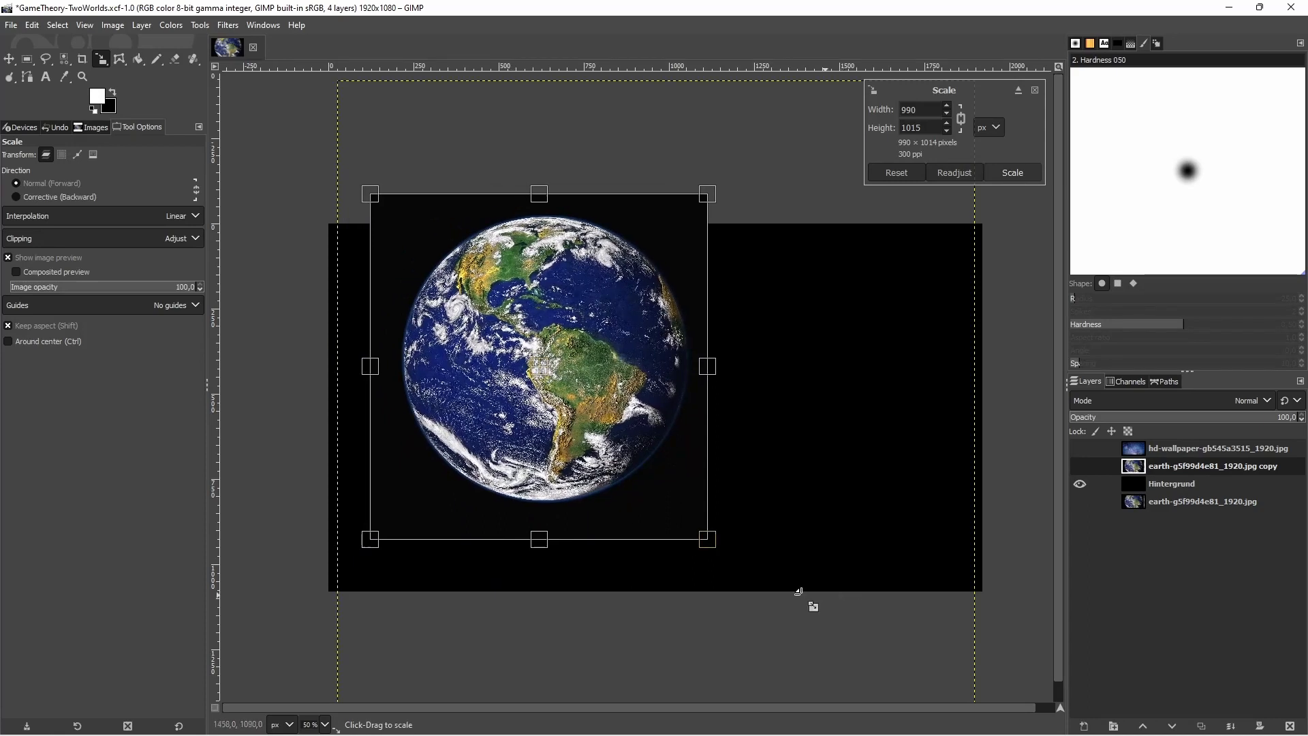
{"action": "left_click_drag", "start_coordinate": [715, 557], "coordinate": [823, 669]}
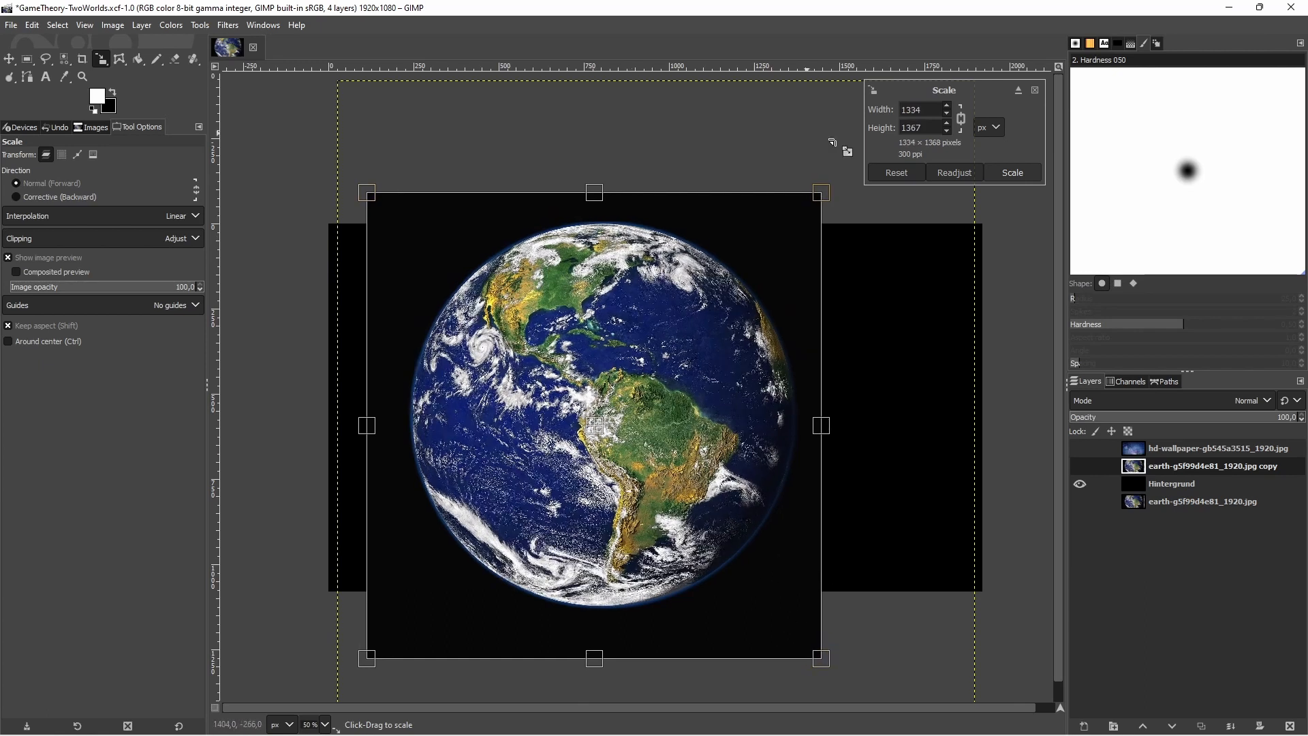
{"action": "left_click", "coordinate": [1032, 172]}
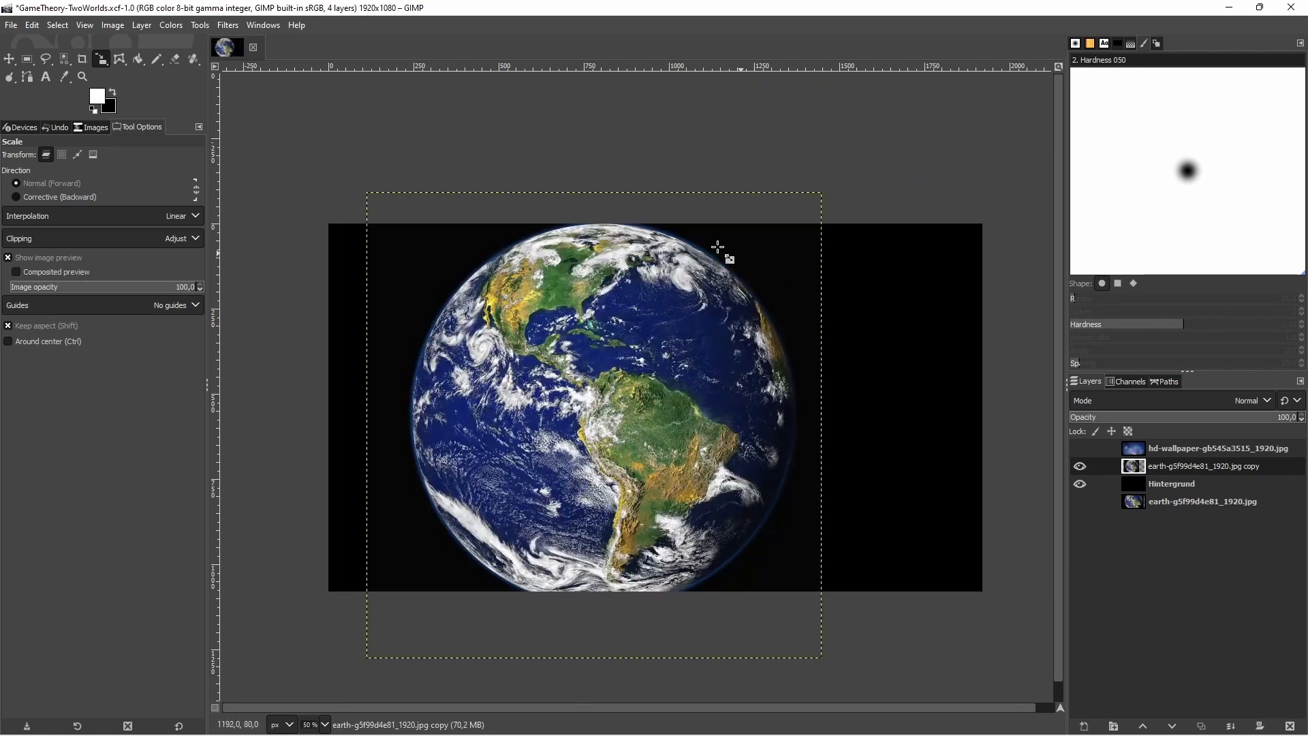
Show the starry hd-wallpaper layer and place it directly beneath the earth copy layer
{"action": "left_click", "coordinate": [9, 58]}
{"action": "left_click", "coordinate": [1080, 448]}
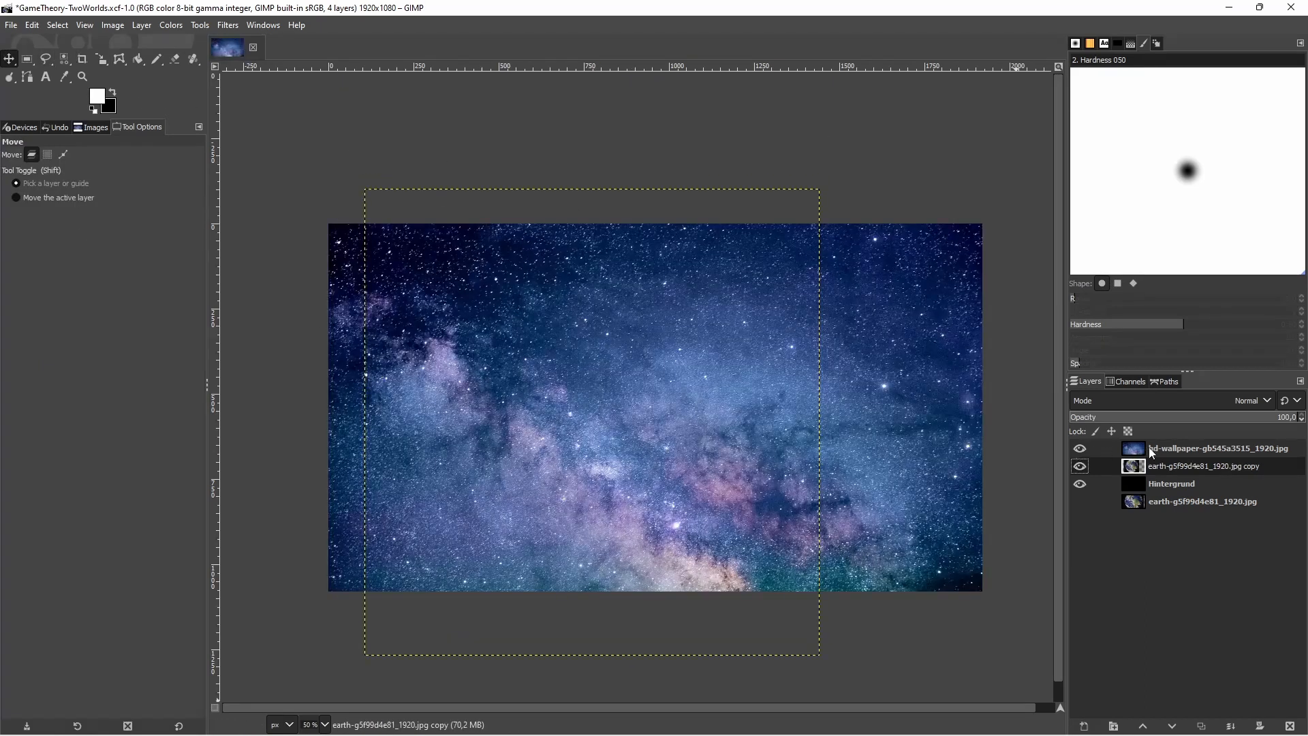
{"action": "left_click_drag", "start_coordinate": [1159, 446], "coordinate": [1182, 470]}
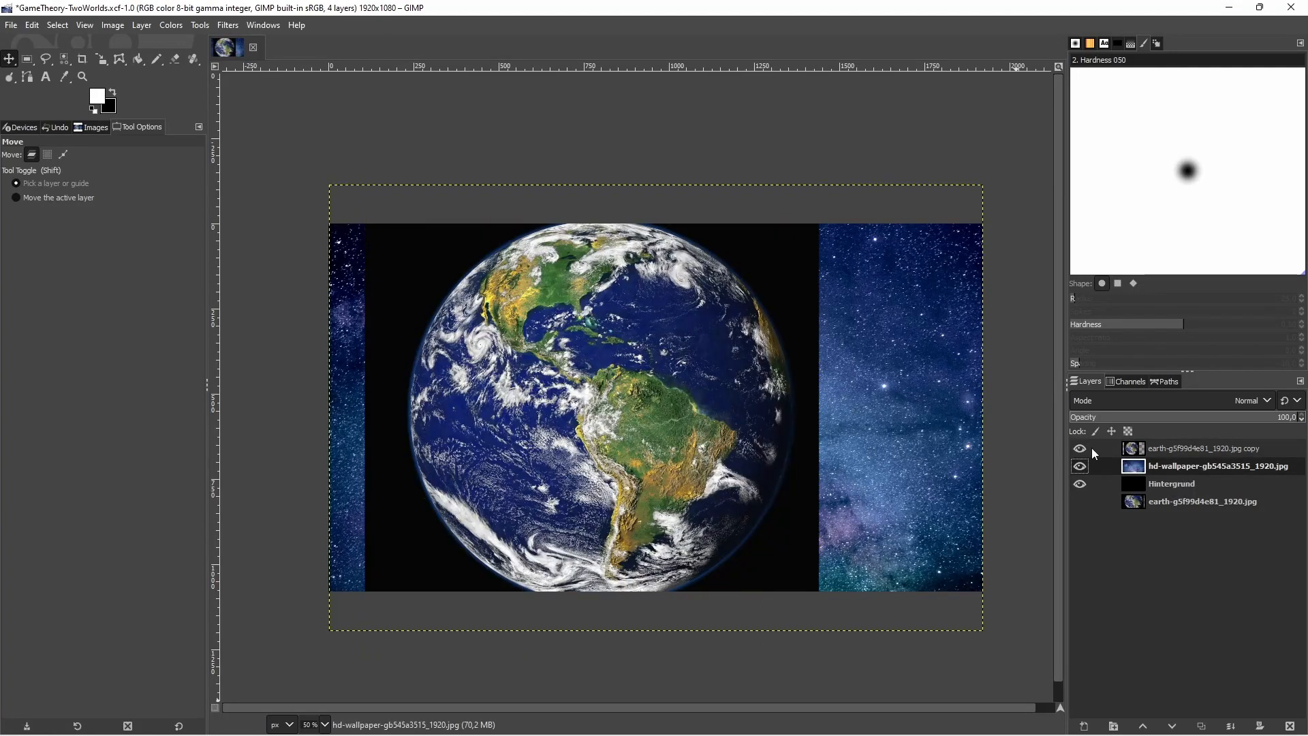
Add a black-filled layer beneath the earth copy and merge the earth copy down into it
{"action": "left_click", "coordinate": [1193, 455]}
{"action": "right_click", "coordinate": [1174, 454]}
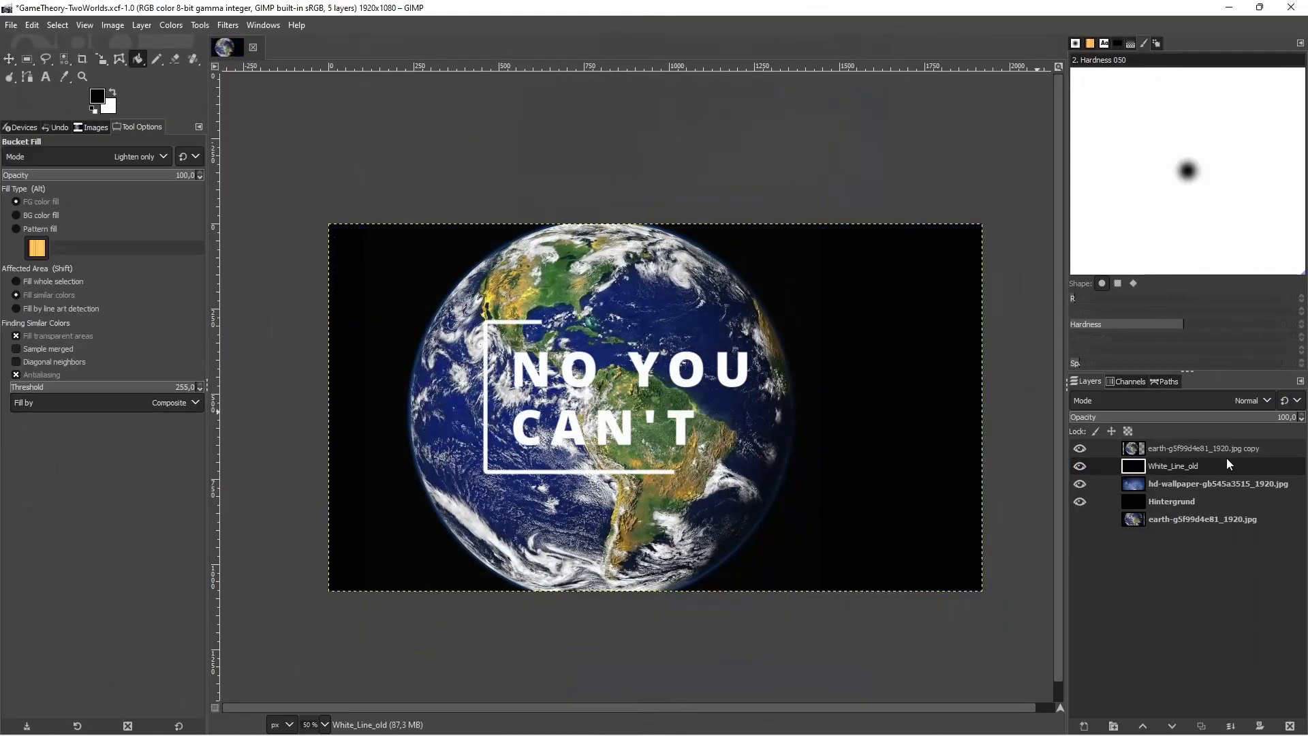
{"action": "left_click", "coordinate": [1173, 400]}
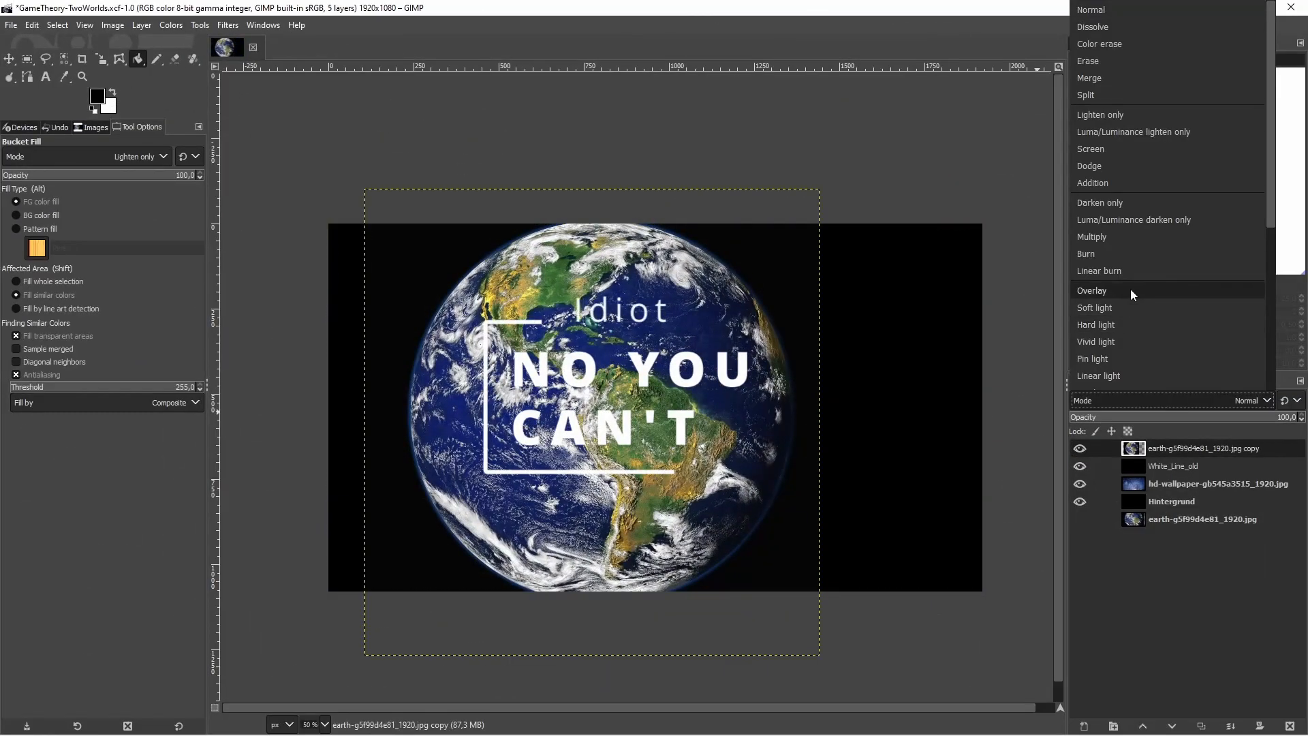
{"action": "left_click", "coordinate": [1130, 289]}
{"action": "left_click", "coordinate": [1230, 724]}
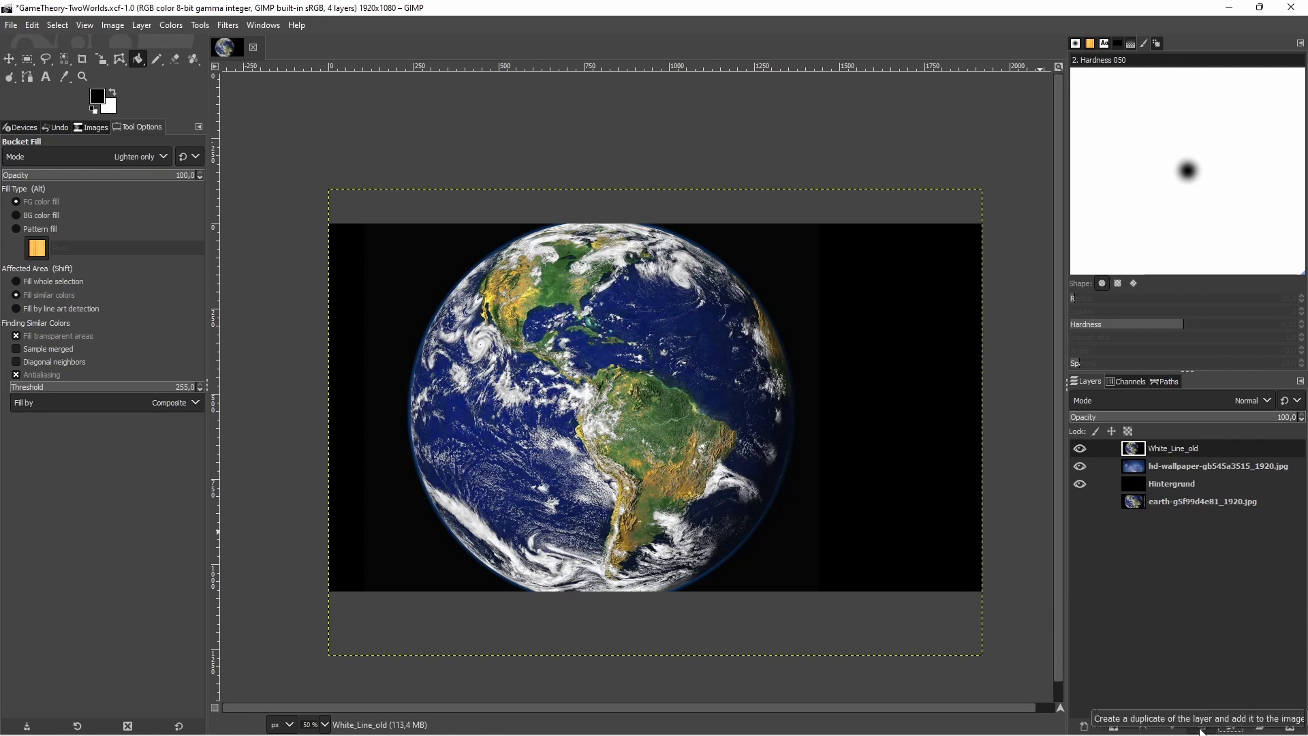
Add a White (full opacity) layer mask to the merged earth layer White_Line_old
{"action": "right_click", "coordinate": [1214, 448]}
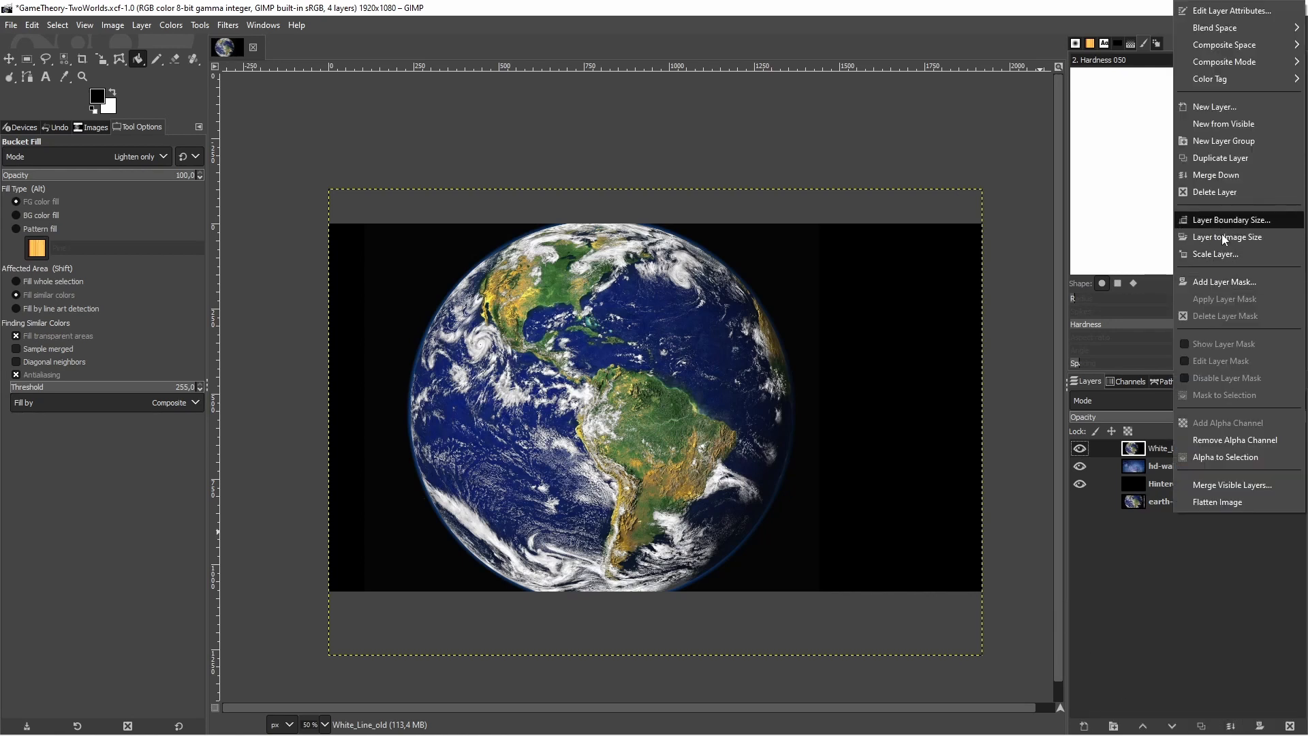
{"action": "left_click", "coordinate": [1224, 281]}
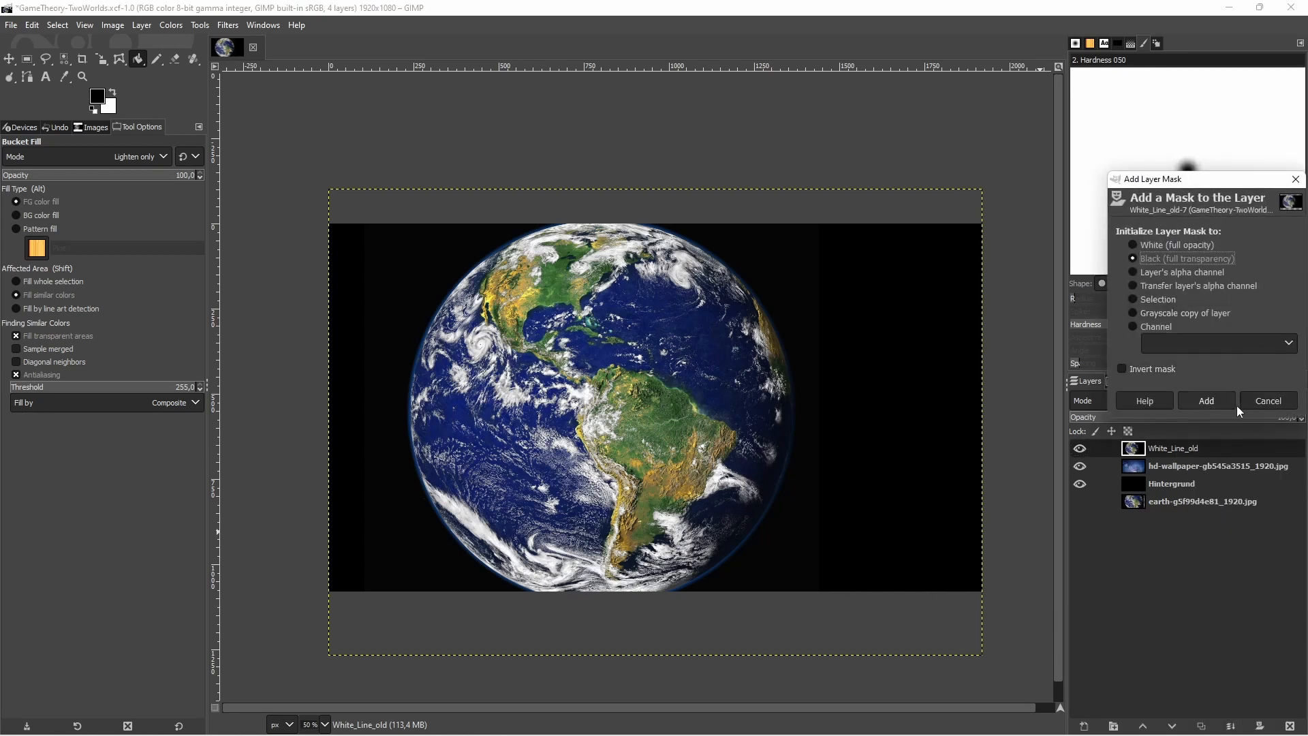
{"action": "key", "text": "Up"}
{"action": "left_click", "coordinate": [1204, 400]}
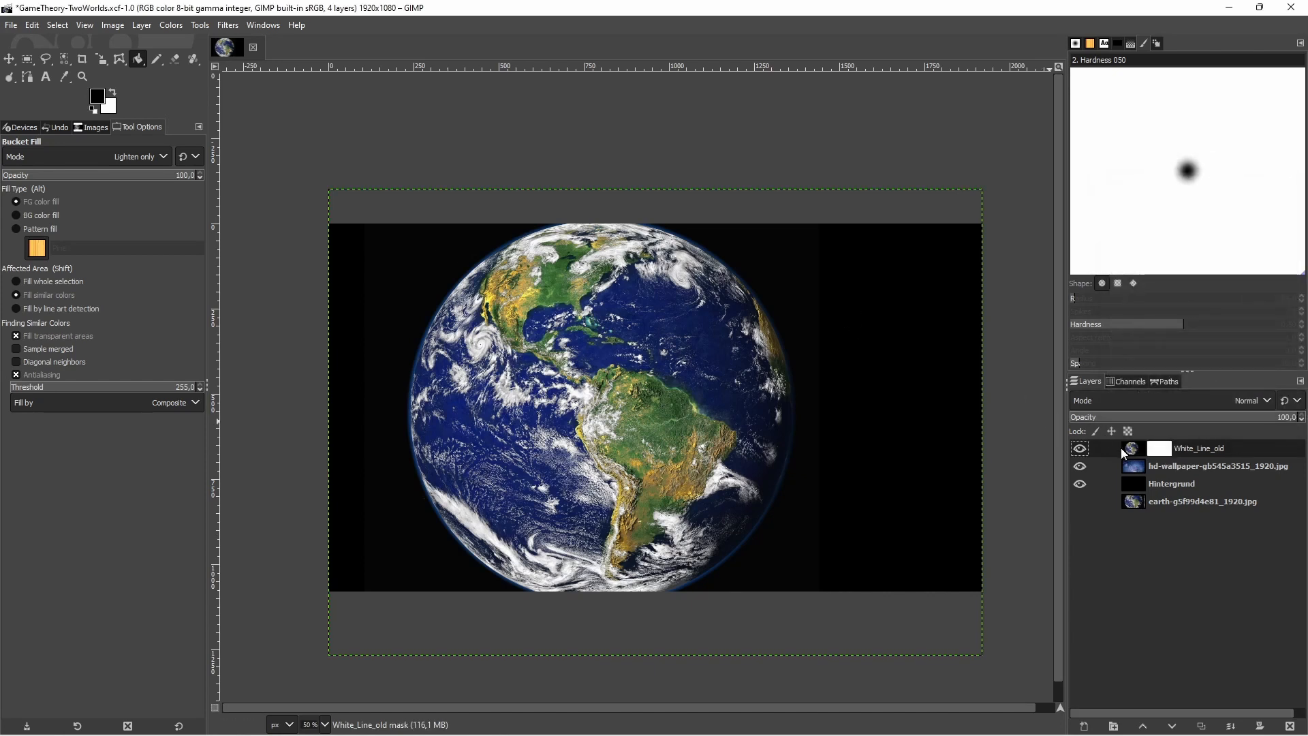
Copy the White_Line_old image, paste it into the layer's mask and anchor the floating selection
{"action": "left_click", "coordinate": [1131, 451]}
{"action": "key", "text": "ctrl+c"}
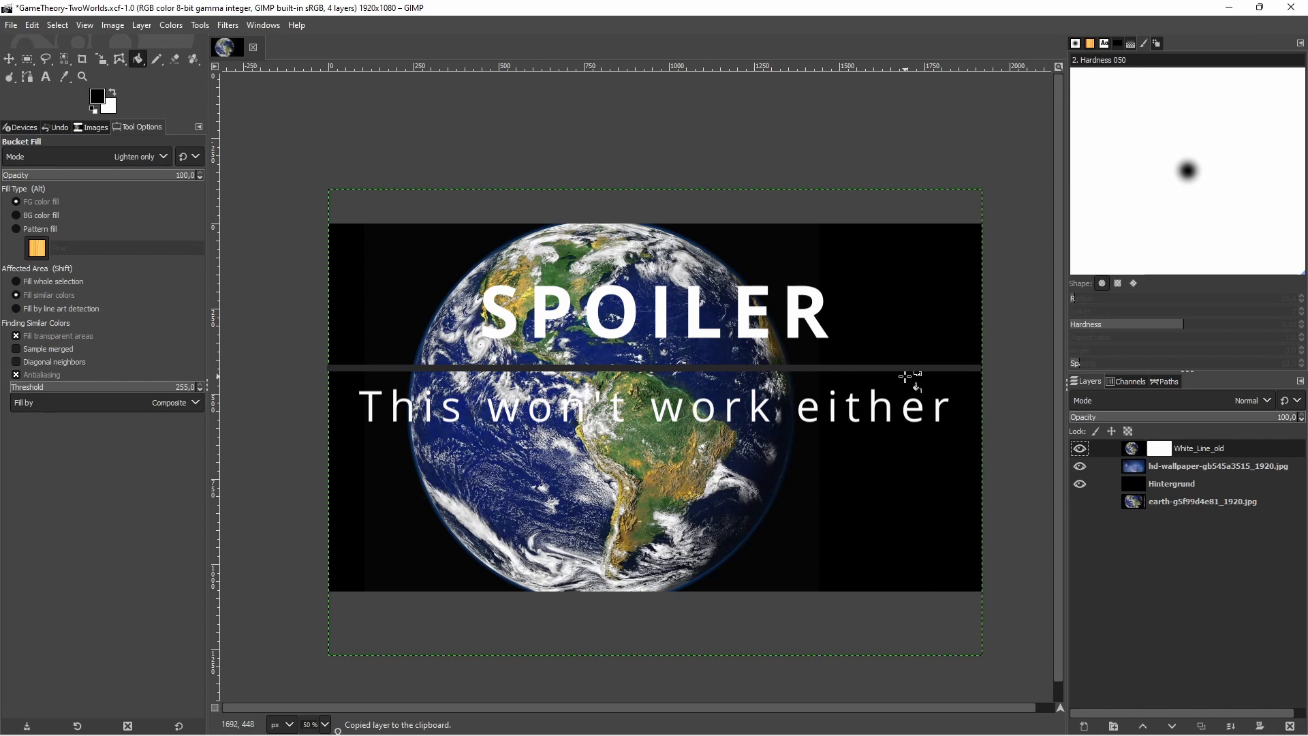
{"action": "key", "text": "ctrl+v"}
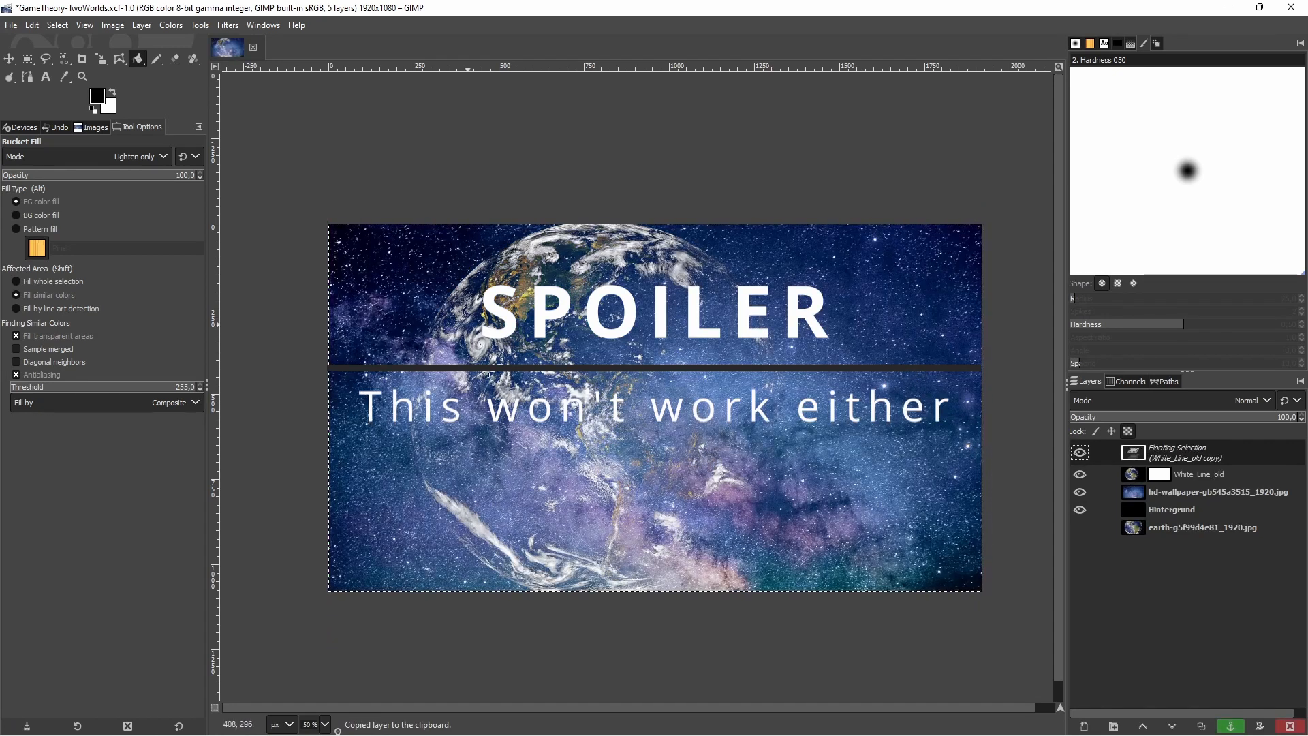
{"action": "key", "text": "ctrl+h"}
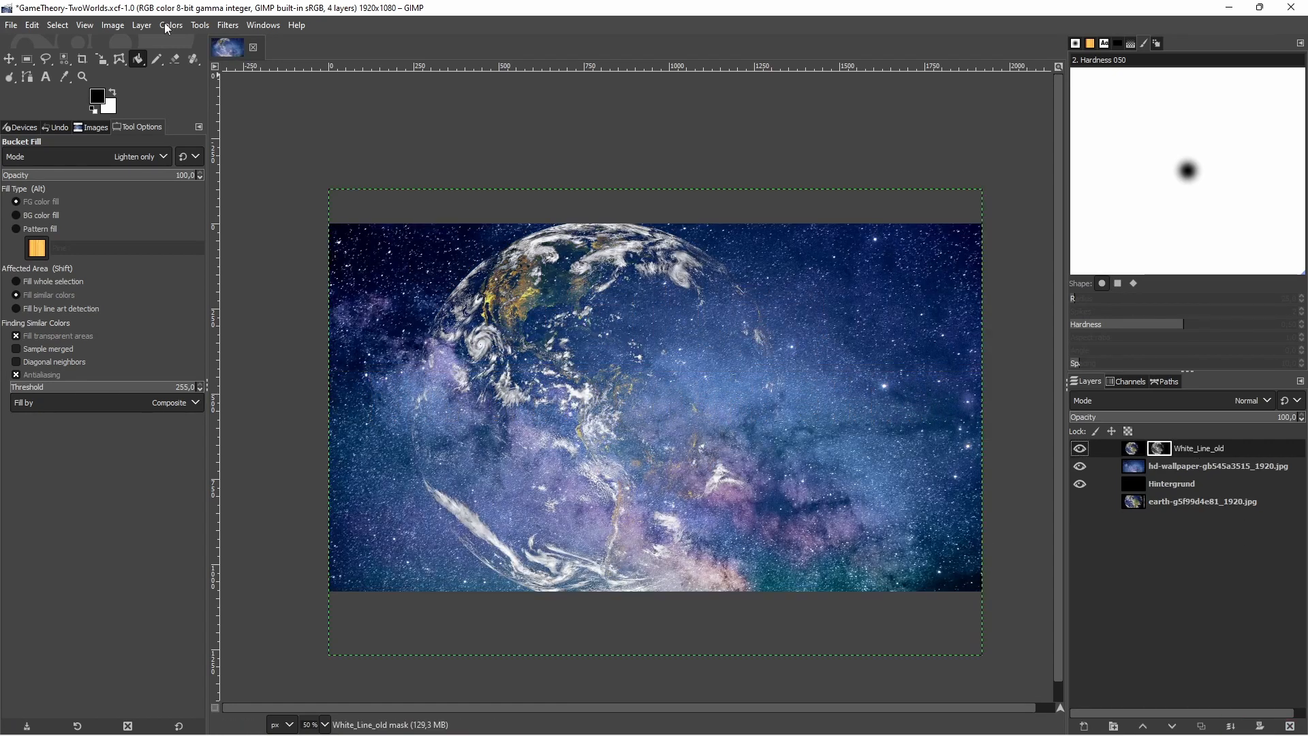
Try to brighten the mask with a steep Curves adjustment, and delete the layer mask from White_Line_old
{"action": "left_click", "coordinate": [152, 26]}
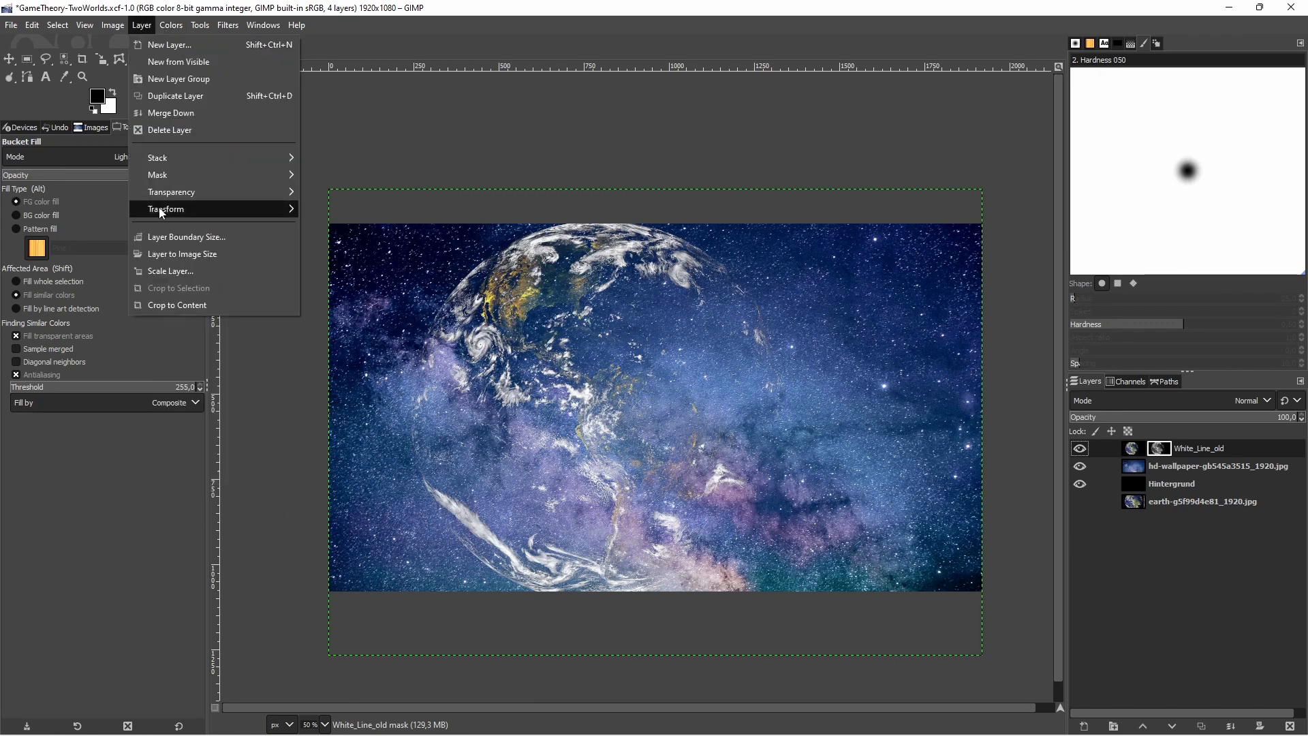
{"action": "mouse_move", "coordinate": [165, 30]}
{"action": "left_click", "coordinate": [185, 198]}
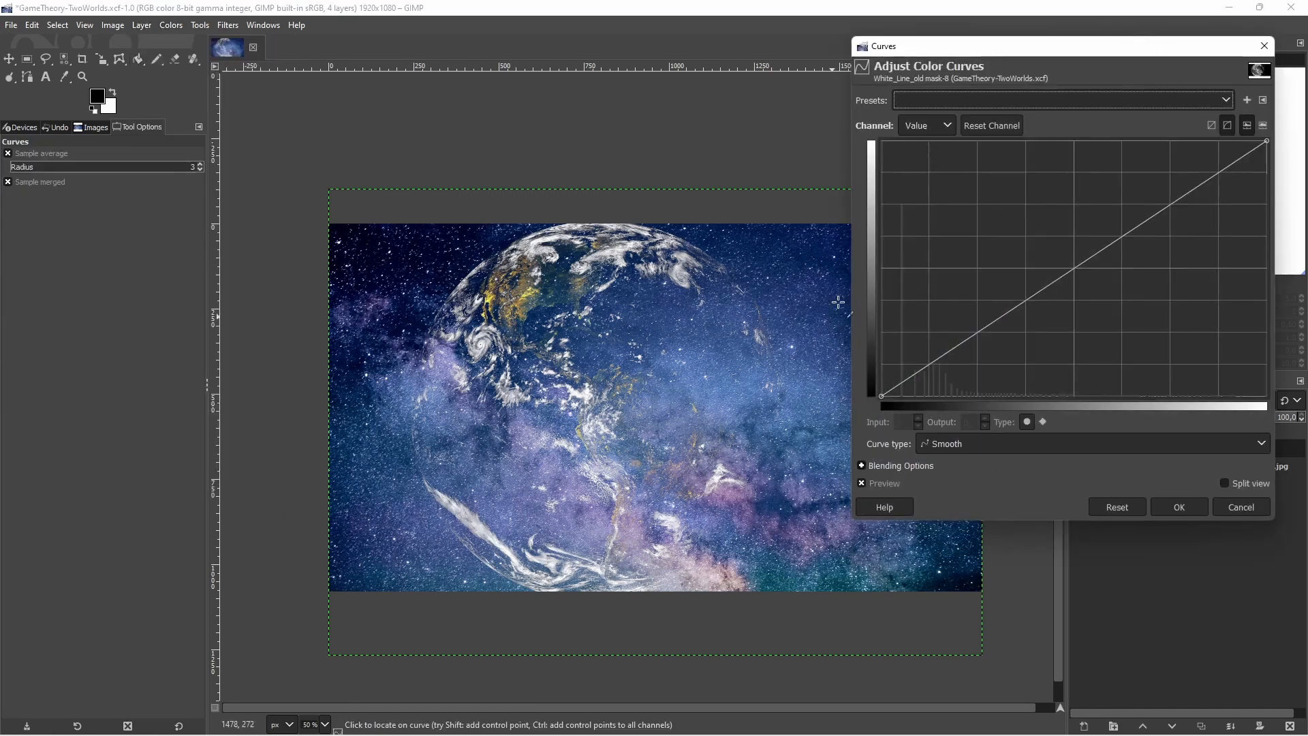
{"action": "left_click_drag", "start_coordinate": [882, 395], "coordinate": [901, 149]}
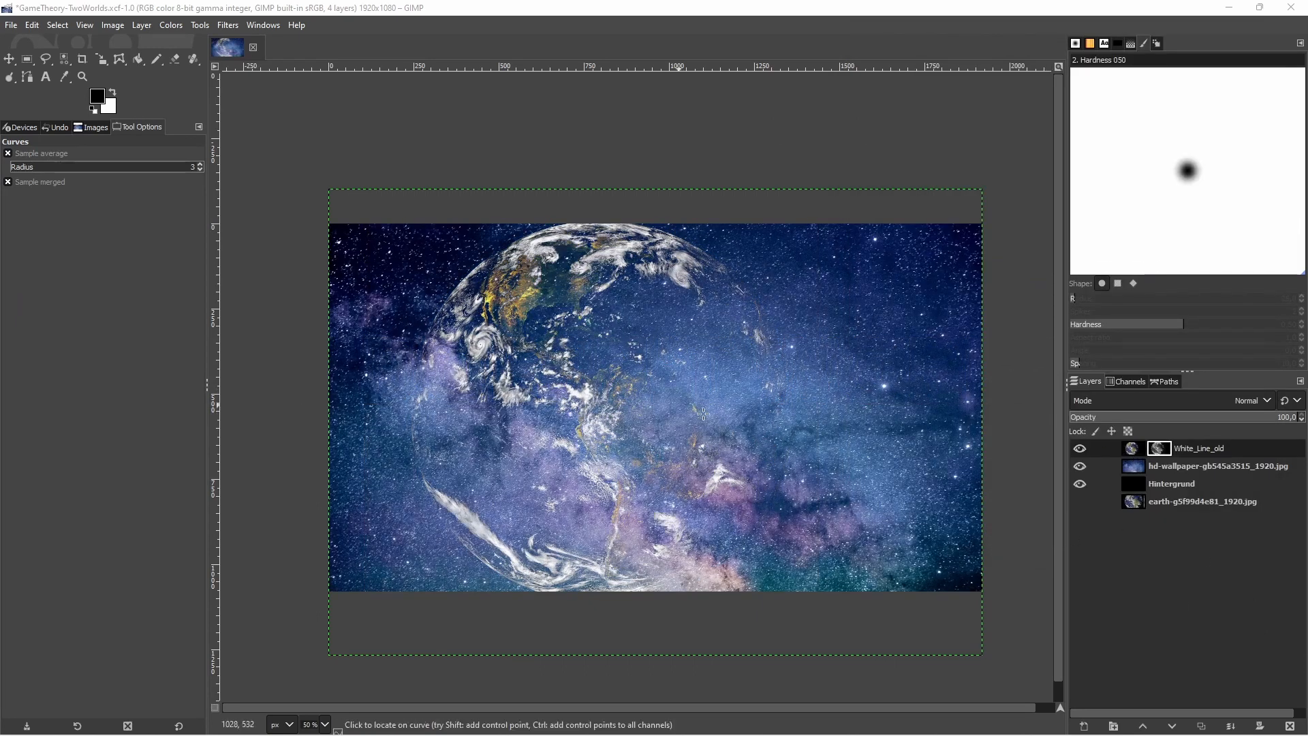
{"action": "right_click", "coordinate": [1168, 452]}
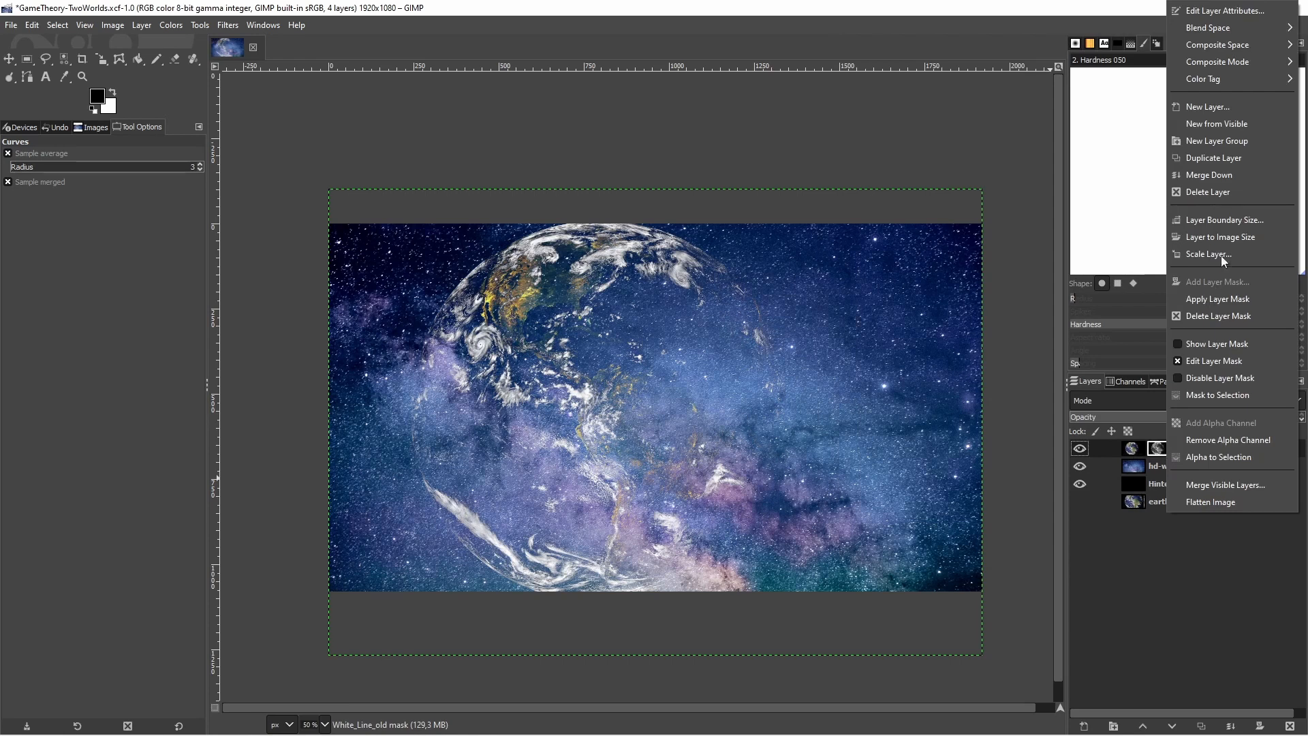
{"action": "left_click", "coordinate": [1223, 315]}
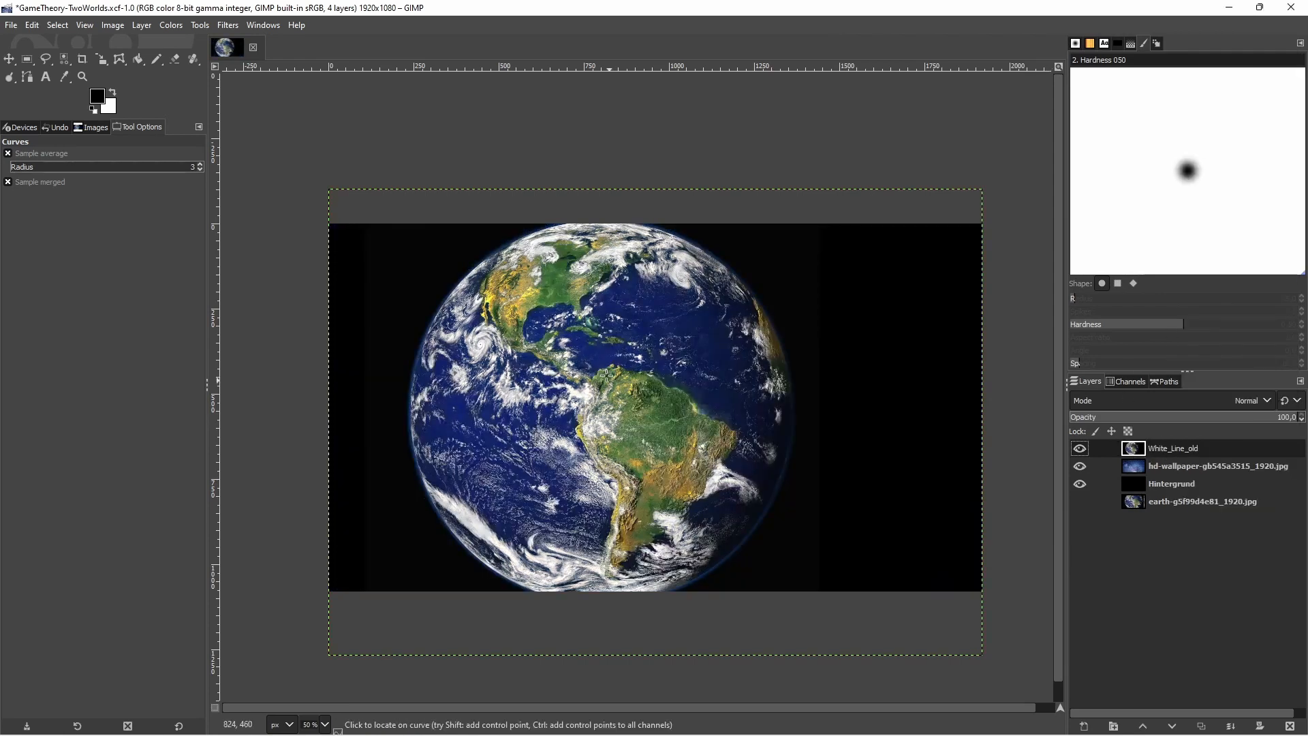
{"action": "left_click", "coordinate": [65, 58]}
{"action": "left_click", "coordinate": [403, 262]}
{"action": "key", "text": "ctrl+z"}
{"action": "right_click", "coordinate": [628, 361]}
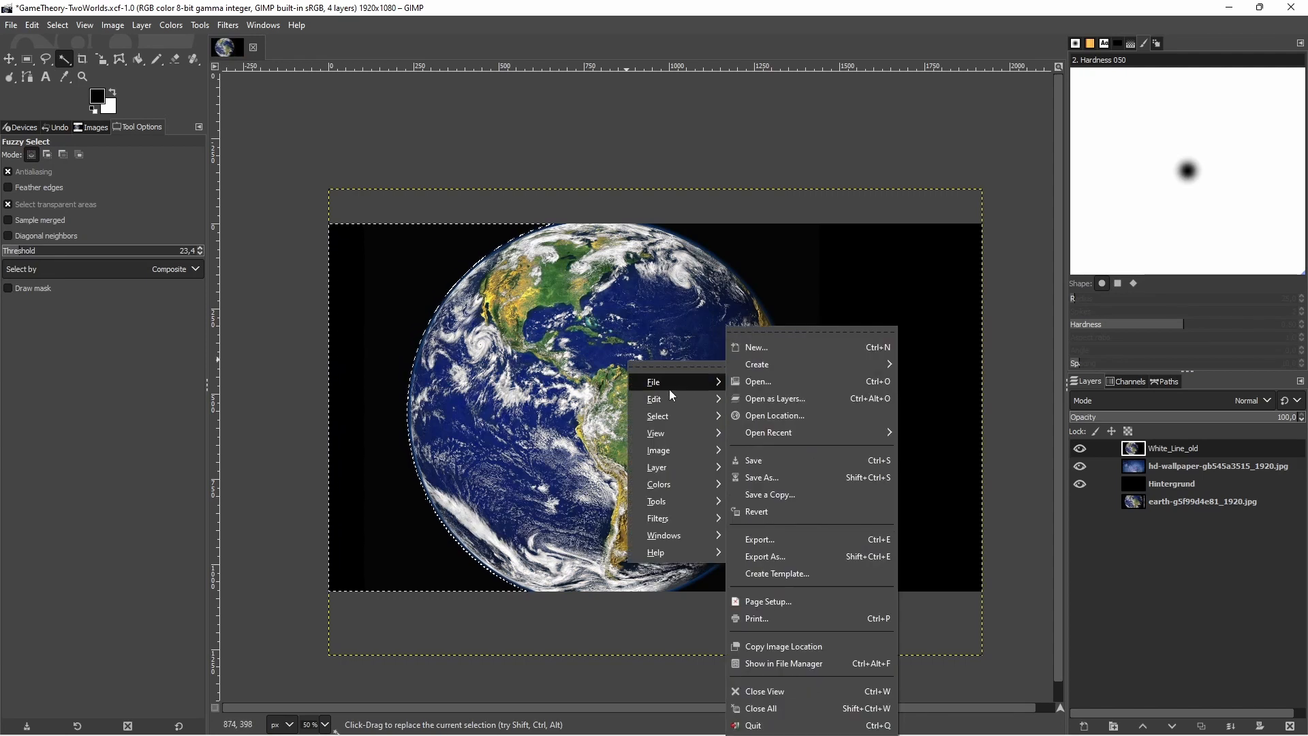
Duplicate the White_Line_old layer and brighten the copy strongly with the Exposure adjustment
{"action": "left_click", "coordinate": [1202, 727]}
{"action": "left_click", "coordinate": [1202, 726]}
{"action": "left_click", "coordinate": [171, 25]}
{"action": "left_click", "coordinate": [198, 123]}
Fuzzy-select and erase the black background around the globe on the brightened copy, and hide the White_Line_old layer
{"action": "left_click", "coordinate": [65, 60]}
{"action": "left_click", "coordinate": [399, 274]}
{"action": "left_click", "coordinate": [175, 60]}
{"action": "left_click", "coordinate": [1080, 466]}
{"action": "left_click", "coordinate": [65, 59]}
{"action": "left_click", "coordinate": [175, 60]}
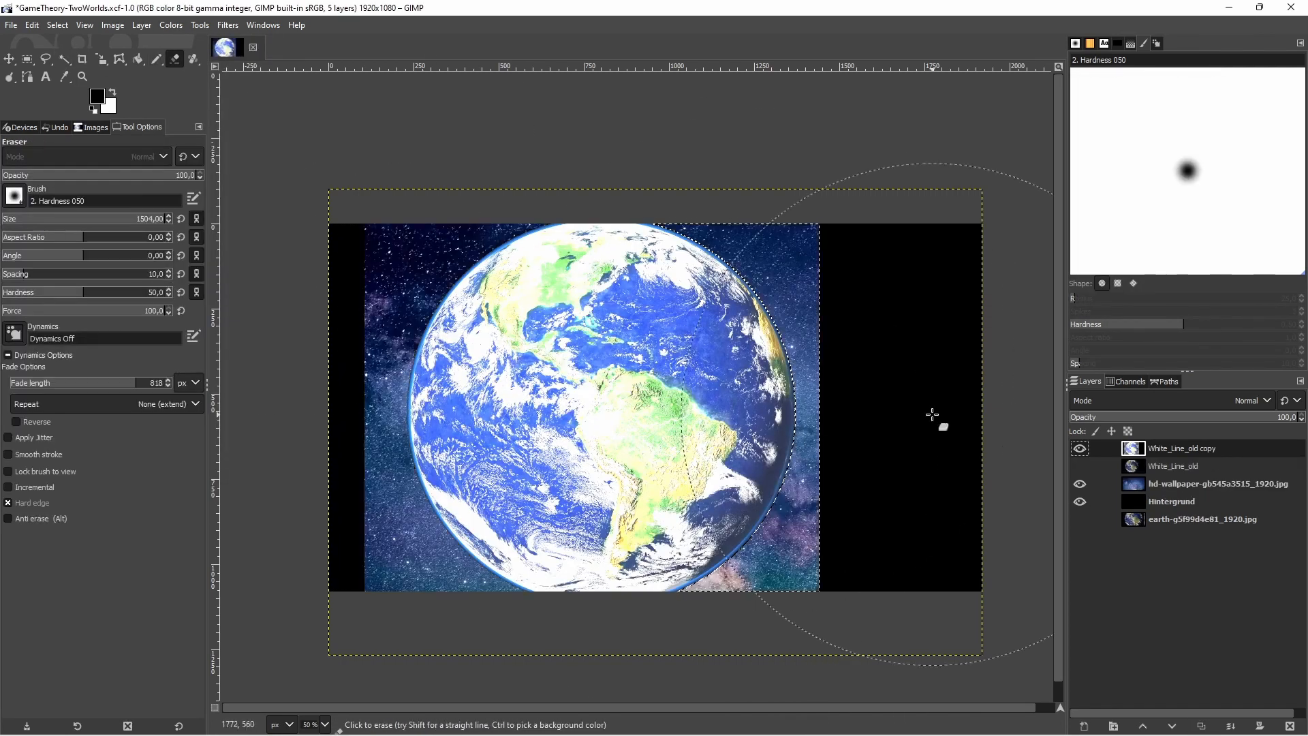
Erase the remaining black areas on both sides of the globe on the brightened copy and clear the selection
{"action": "left_click_drag", "start_coordinate": [935, 414], "coordinate": [1052, 599]}
{"action": "left_click", "coordinate": [157, 60]}
{"action": "left_click", "coordinate": [175, 60]}
{"action": "left_click_drag", "start_coordinate": [346, 504], "coordinate": [362, 300]}
{"action": "right_click", "coordinate": [391, 286]}
{"action": "mouse_move", "coordinate": [436, 339]}
{"action": "left_click", "coordinate": [522, 356]}
Select the area around the globe by color on the brightened copy, then hide the copy and activate the visible White_Line_old layer
{"action": "left_click", "coordinate": [65, 59]}
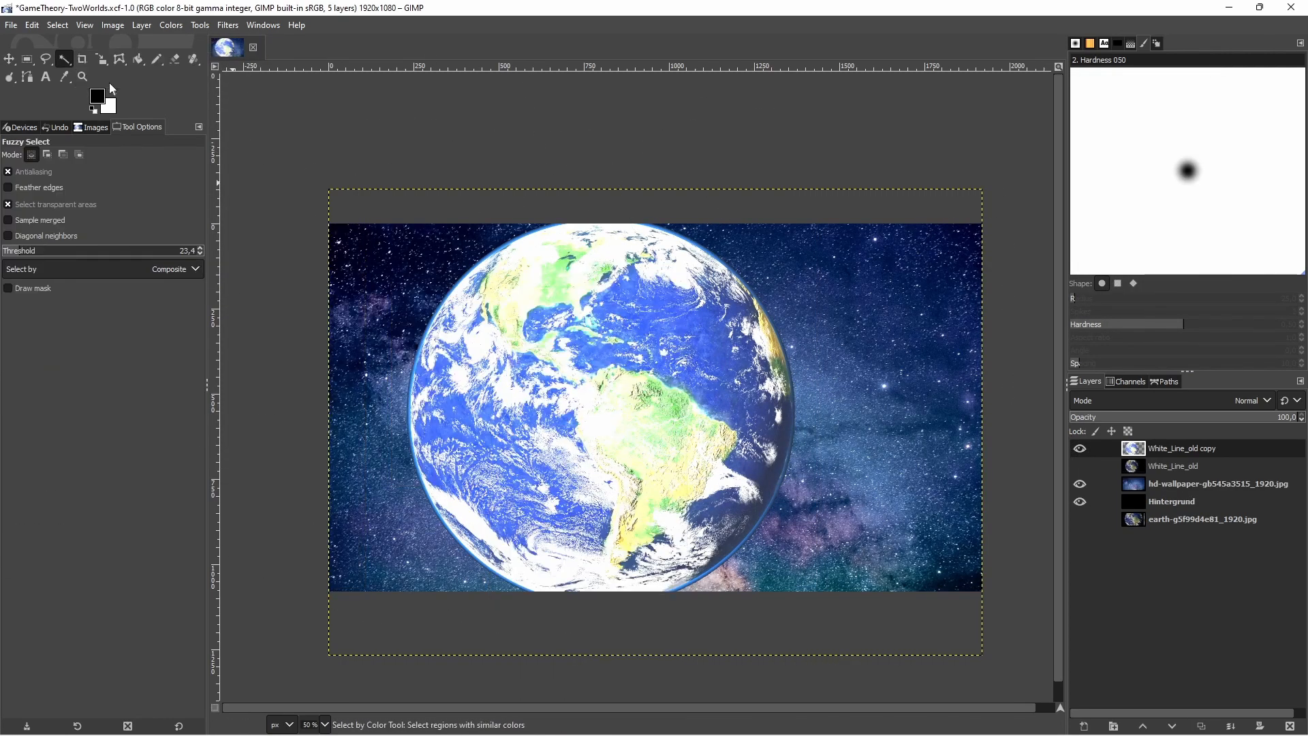
{"action": "left_click", "coordinate": [109, 85]}
{"action": "left_click", "coordinate": [409, 276]}
{"action": "left_click", "coordinate": [1080, 448]}
{"action": "left_click", "coordinate": [1080, 466]}
{"action": "left_click", "coordinate": [1173, 467]}
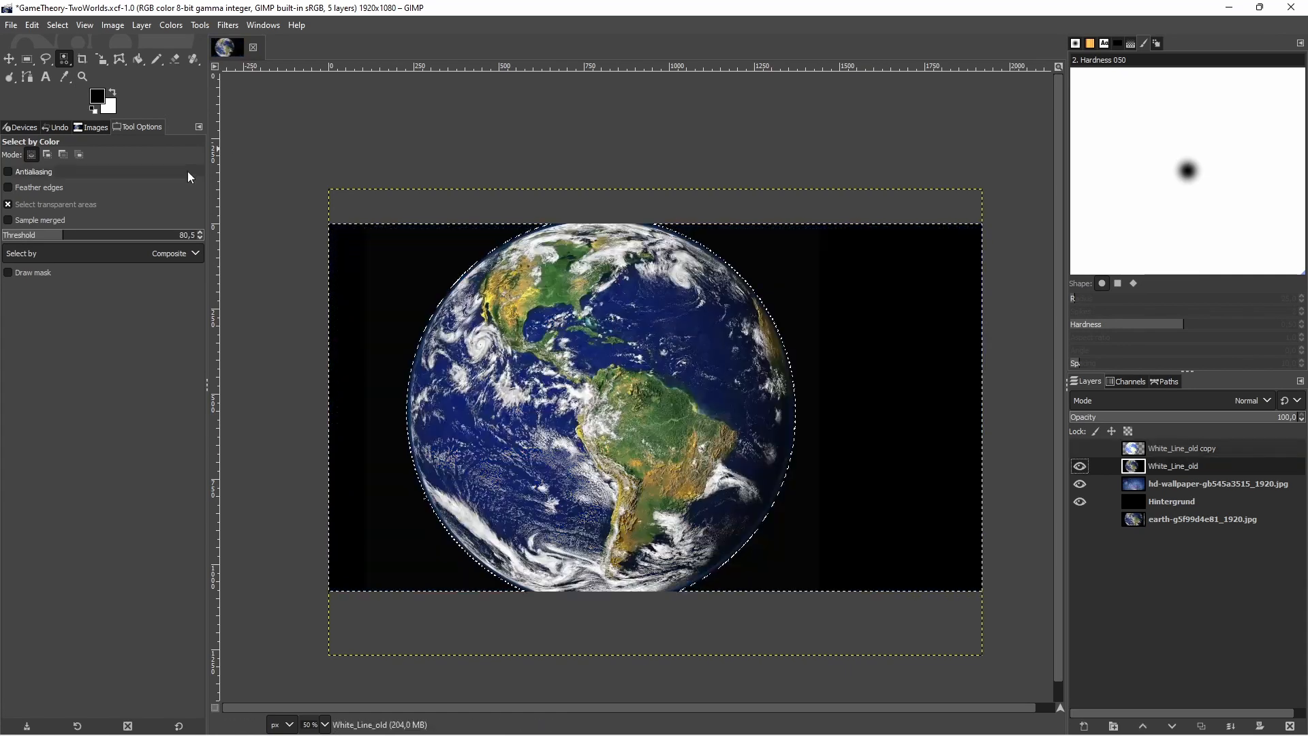
Add a Black (full transparency) layer mask to the White_Line_old layer
{"action": "left_click", "coordinate": [1258, 728]}
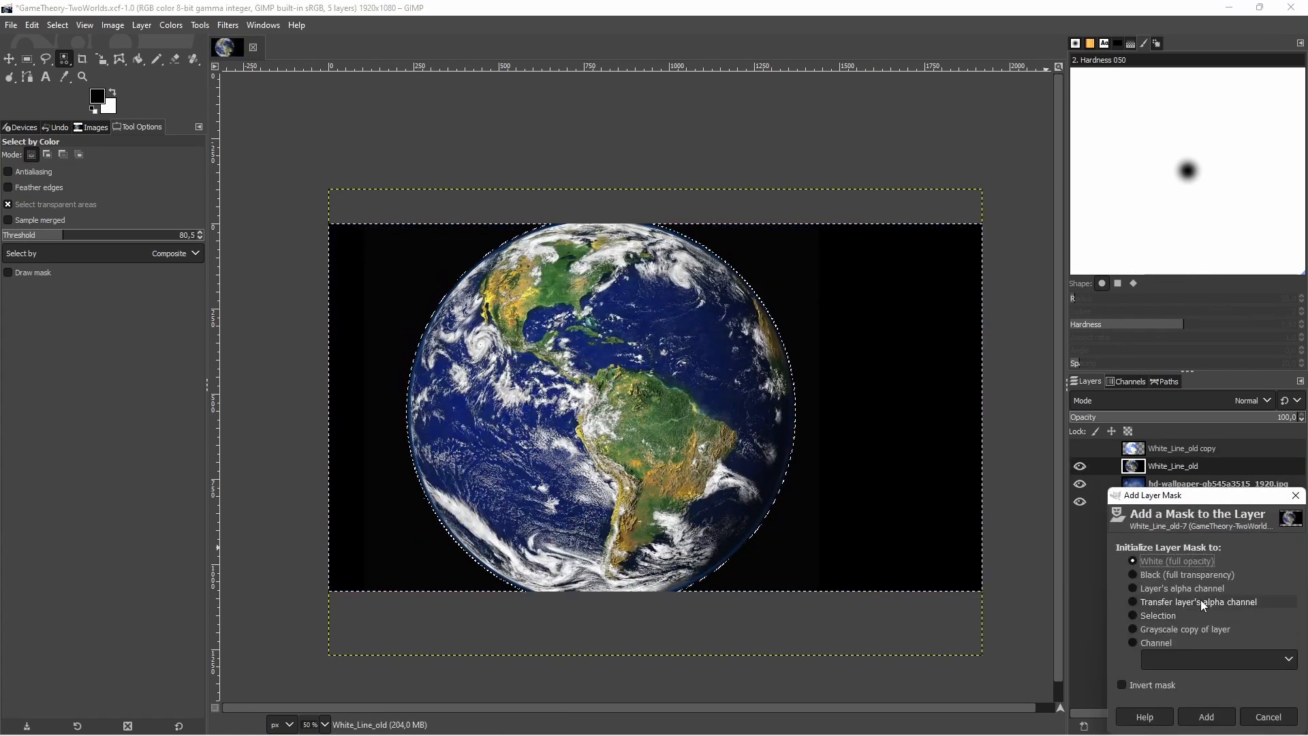
{"action": "left_click", "coordinate": [1176, 576]}
{"action": "left_click", "coordinate": [1219, 718]}
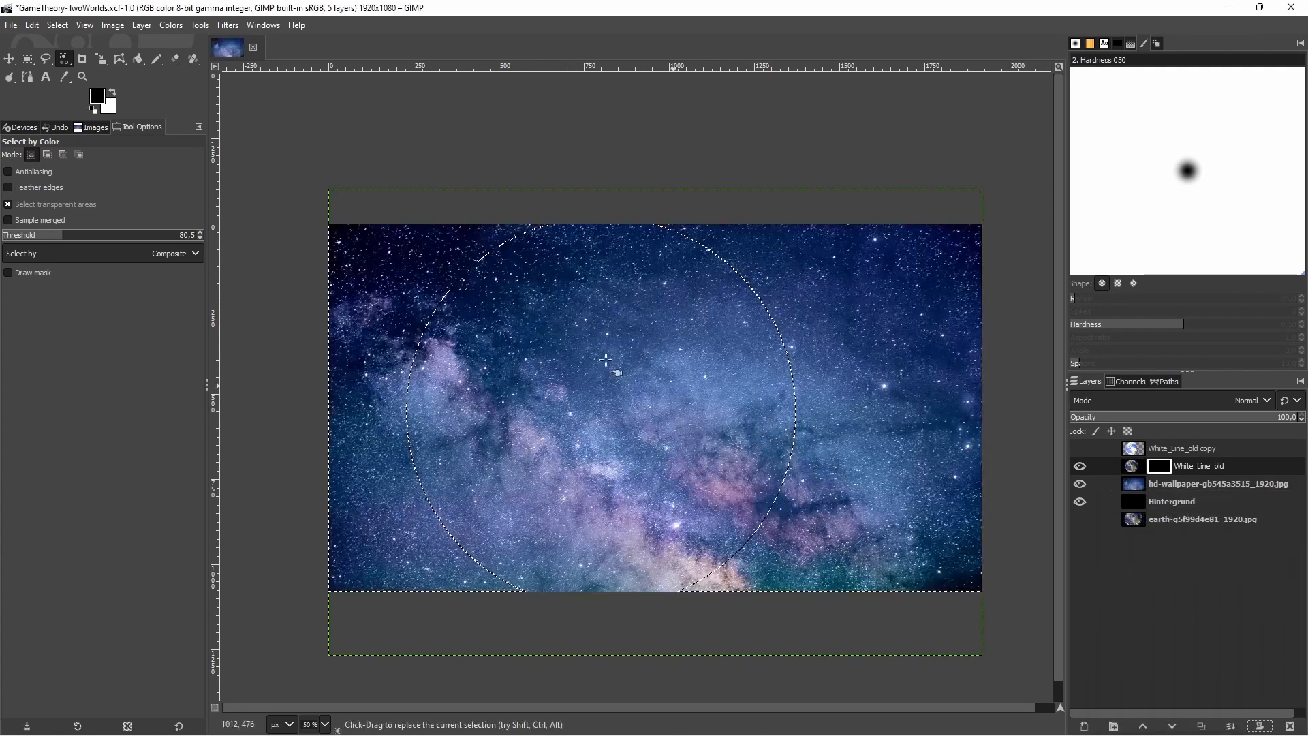
Invert the selection to cover the globe and paint it white on the layer mask with the Pencil
{"action": "left_click", "coordinate": [112, 93]}
{"action": "left_click", "coordinate": [156, 59]}
{"action": "right_click", "coordinate": [592, 325]}
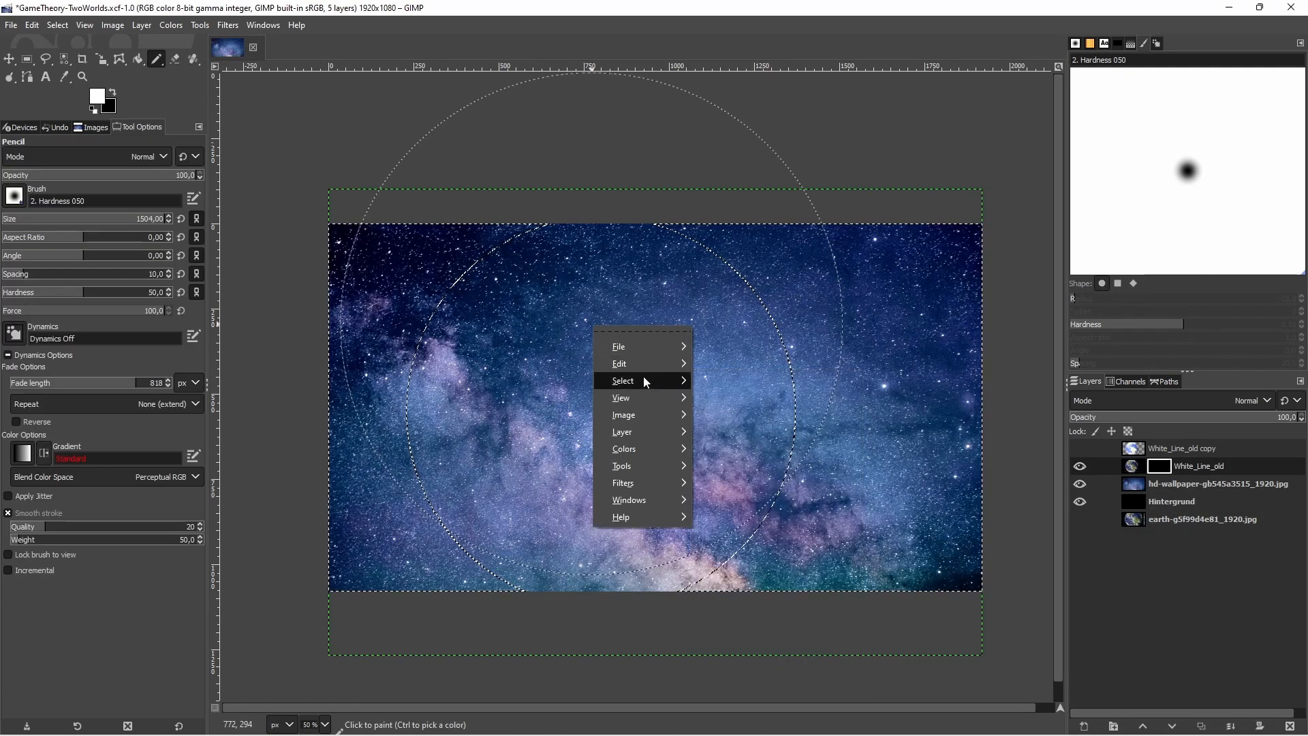
{"action": "mouse_move", "coordinate": [644, 379]}
{"action": "left_click", "coordinate": [743, 431]}
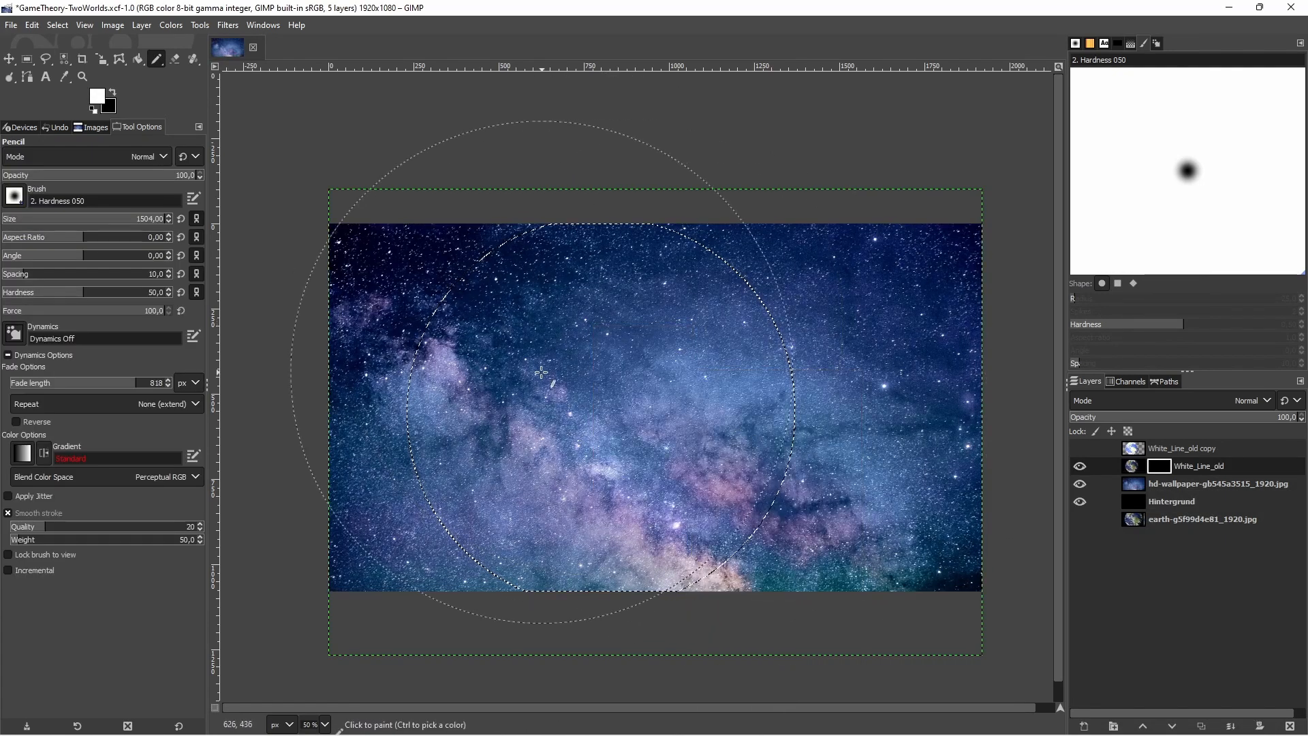
{"action": "left_click", "coordinate": [708, 306]}
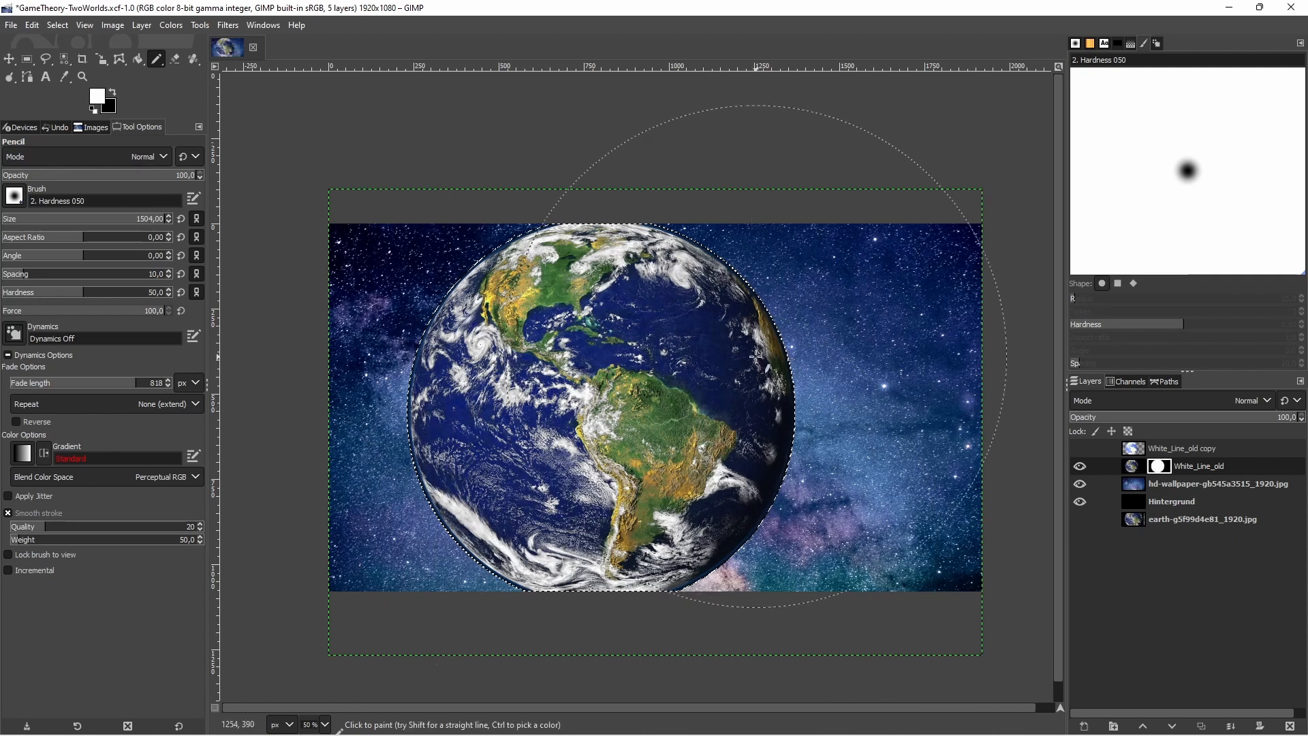
Apply a Gaussian Blur with size X and Y of 22.77 to the White_Line_old layer mask within the globe selection
{"action": "left_click", "coordinate": [222, 26]}
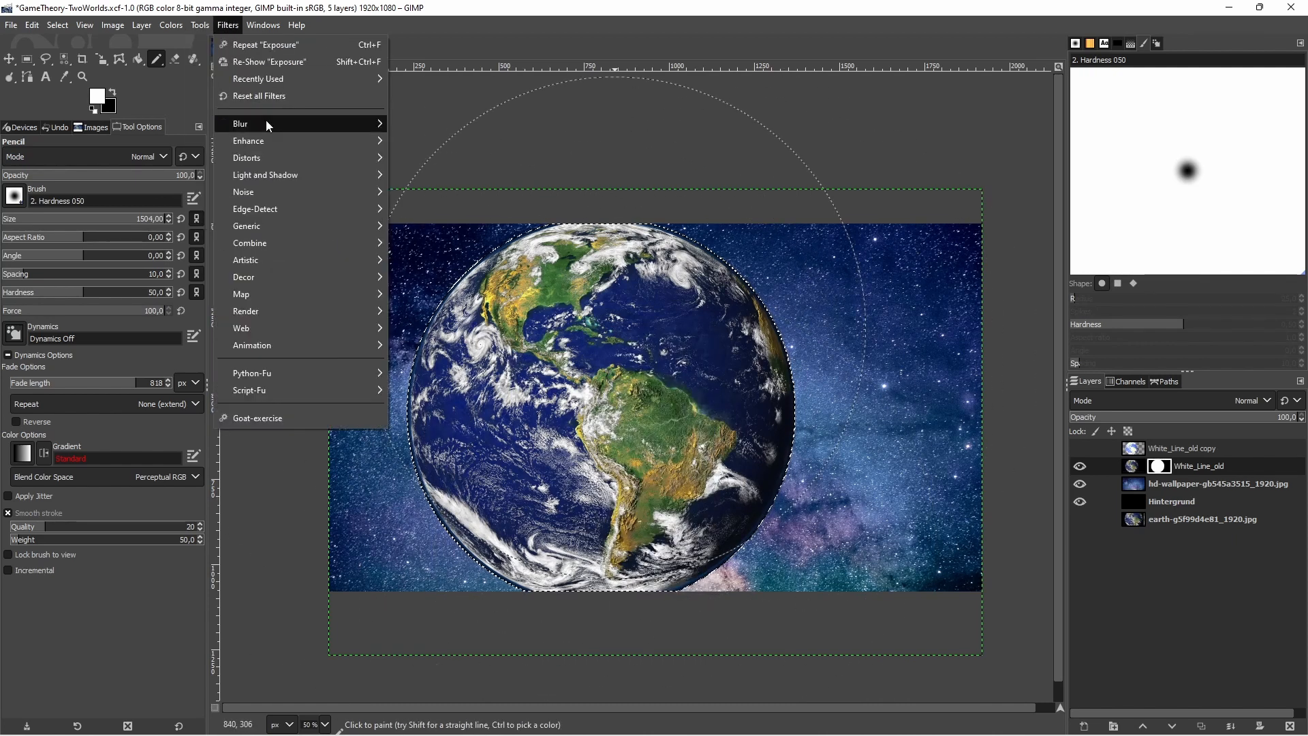
{"action": "mouse_move", "coordinate": [270, 121]}
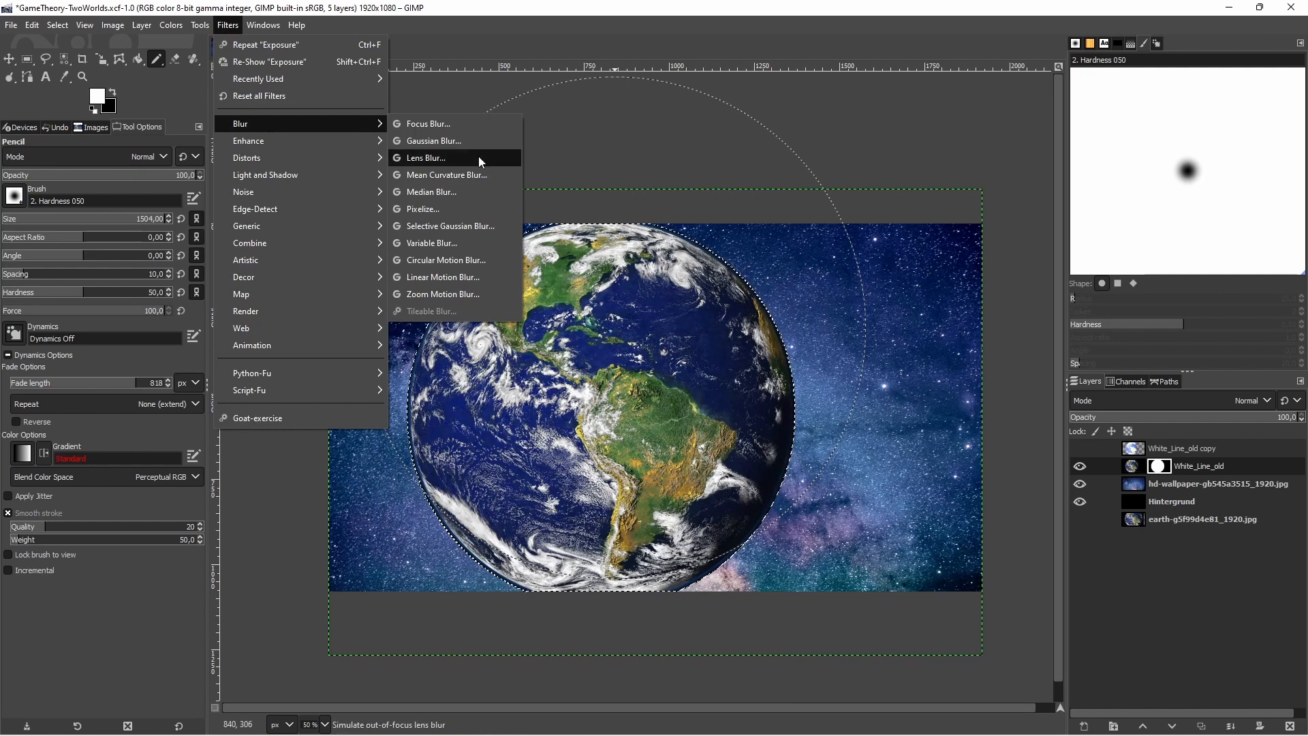
{"action": "left_click", "coordinate": [443, 140]}
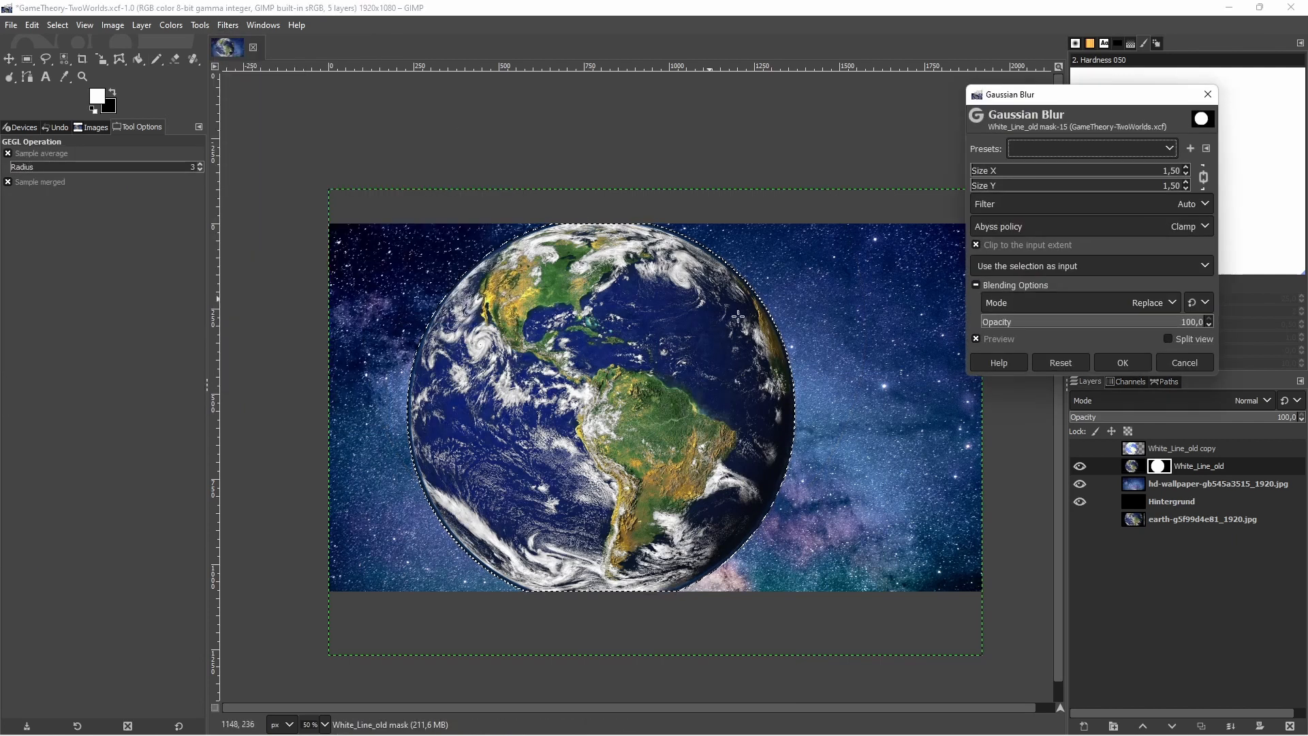
{"action": "scroll", "coordinate": [759, 287], "scroll_direction": "up", "scroll_amount": 6}
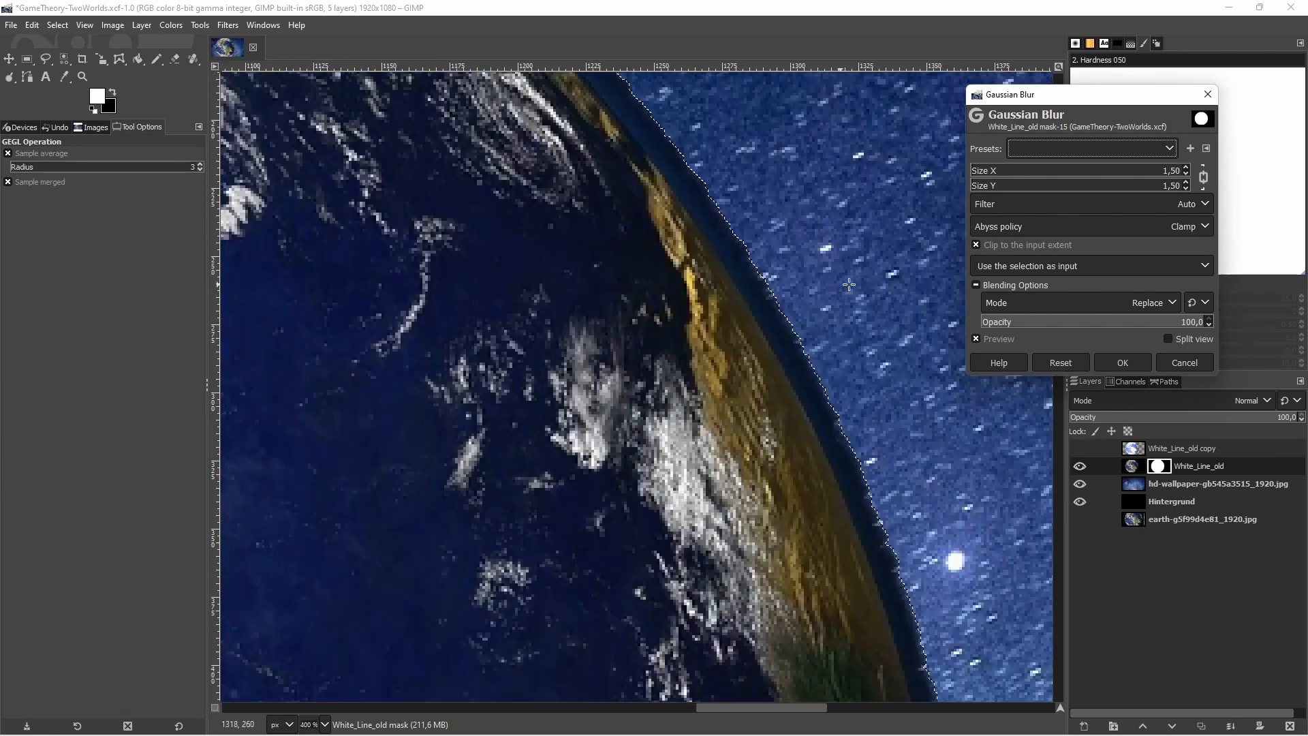
{"action": "left_click", "coordinate": [997, 170]}
{"action": "left_click_drag", "start_coordinate": [1010, 172], "coordinate": [1018, 175]}
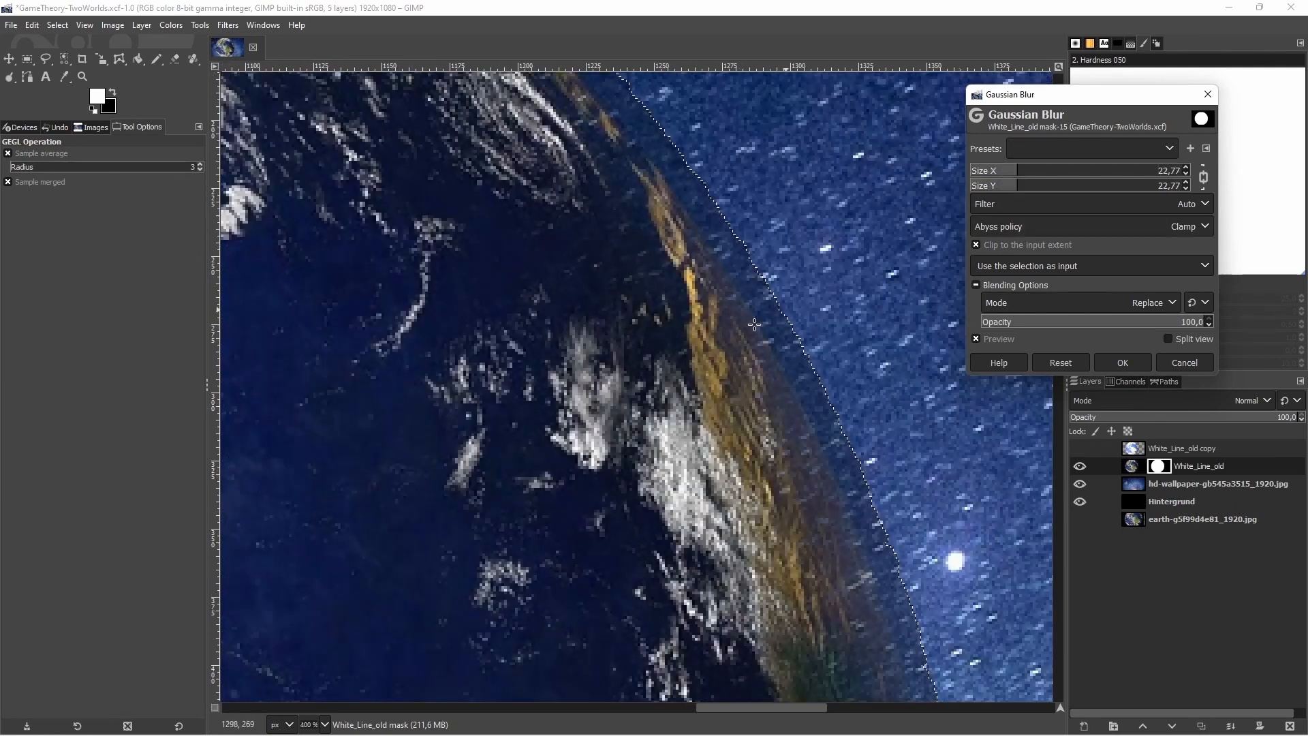
{"action": "scroll", "coordinate": [719, 355], "scroll_direction": "down", "scroll_amount": 5}
{"action": "scroll", "coordinate": [273, 559], "scroll_direction": "up", "scroll_amount": 3}
{"action": "scroll", "coordinate": [525, 354], "scroll_direction": "down", "scroll_amount": 2}
{"action": "left_click", "coordinate": [1123, 363]}
{"action": "scroll", "coordinate": [631, 507], "scroll_direction": "down", "scroll_amount": 2}
Clear the selection and apply the Gaussian Blur again to the White_Line_old layer mask to soften the globe's edge
{"action": "right_click", "coordinate": [734, 338]}
{"action": "mouse_move", "coordinate": [782, 379]}
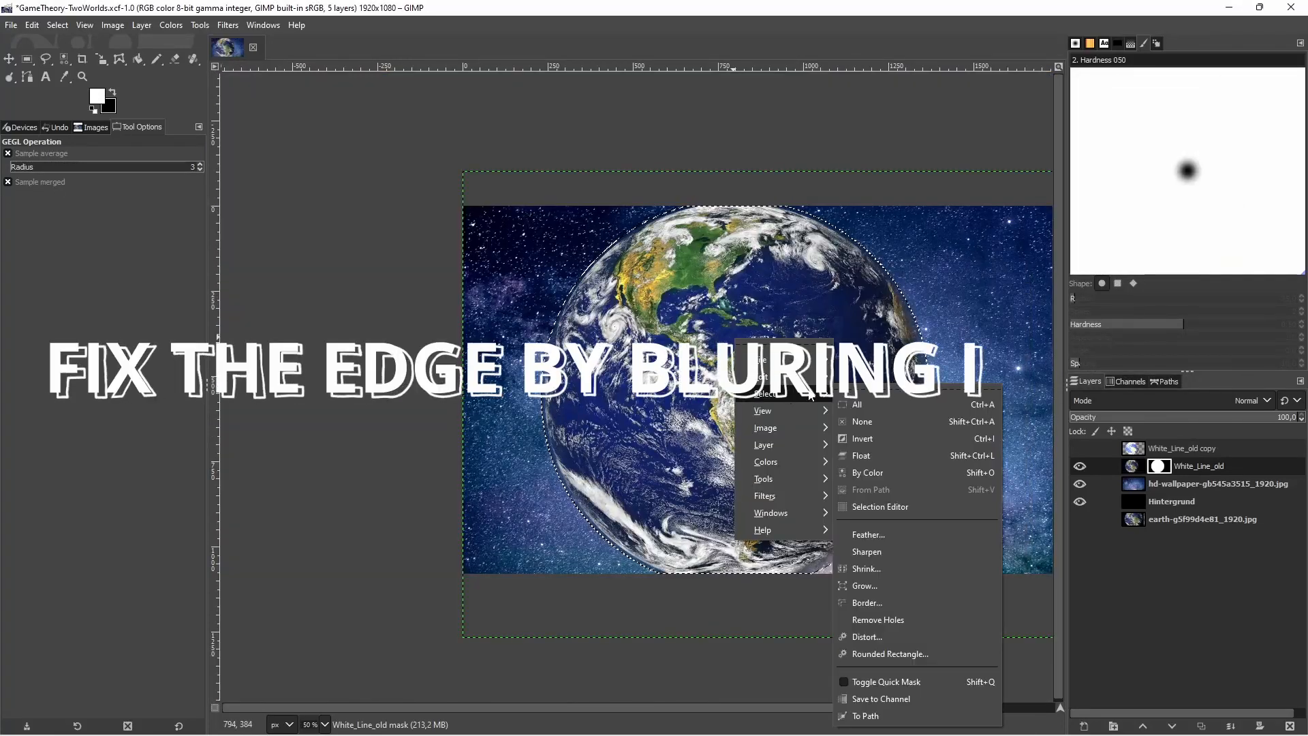
{"action": "left_click", "coordinate": [865, 421]}
{"action": "left_click_drag", "start_coordinate": [836, 660], "coordinate": [609, 642]}
{"action": "left_click", "coordinate": [227, 26]}
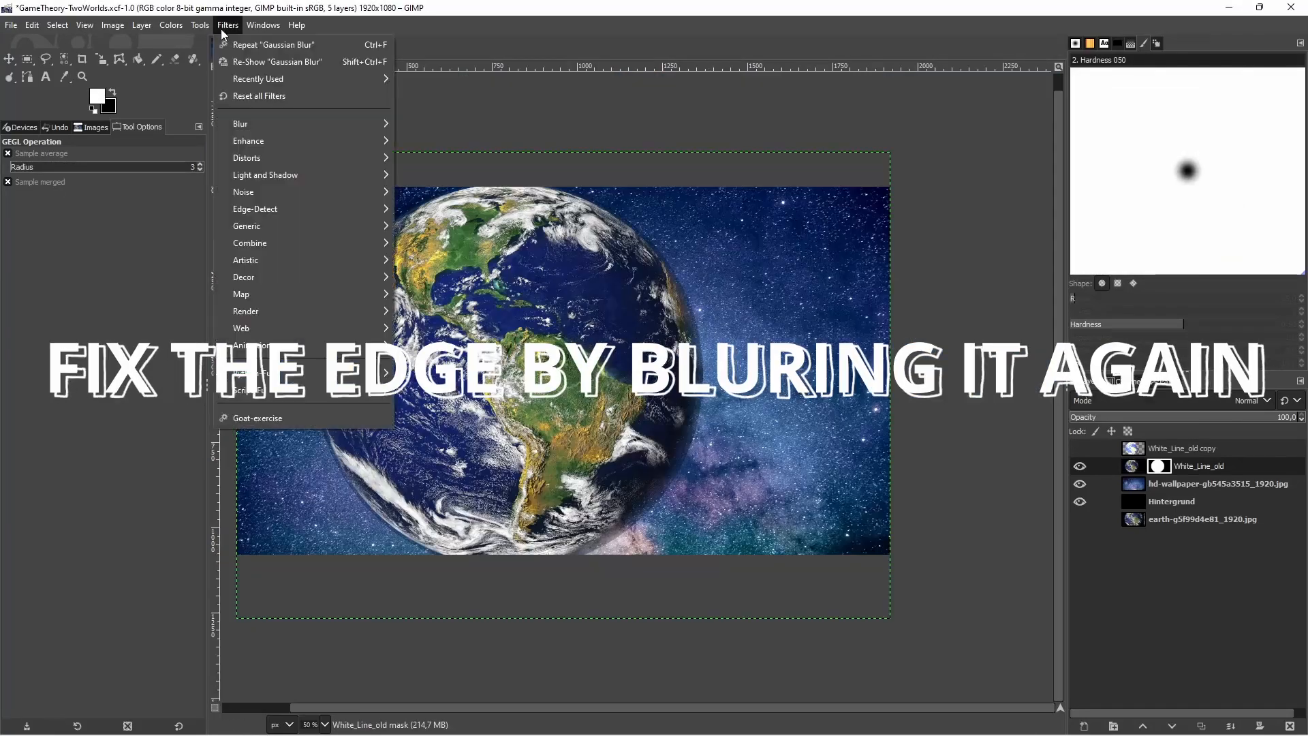
{"action": "left_click", "coordinate": [283, 62]}
{"action": "left_click", "coordinate": [1123, 363]}
{"action": "scroll", "coordinate": [672, 268], "scroll_direction": "up", "scroll_amount": 6}
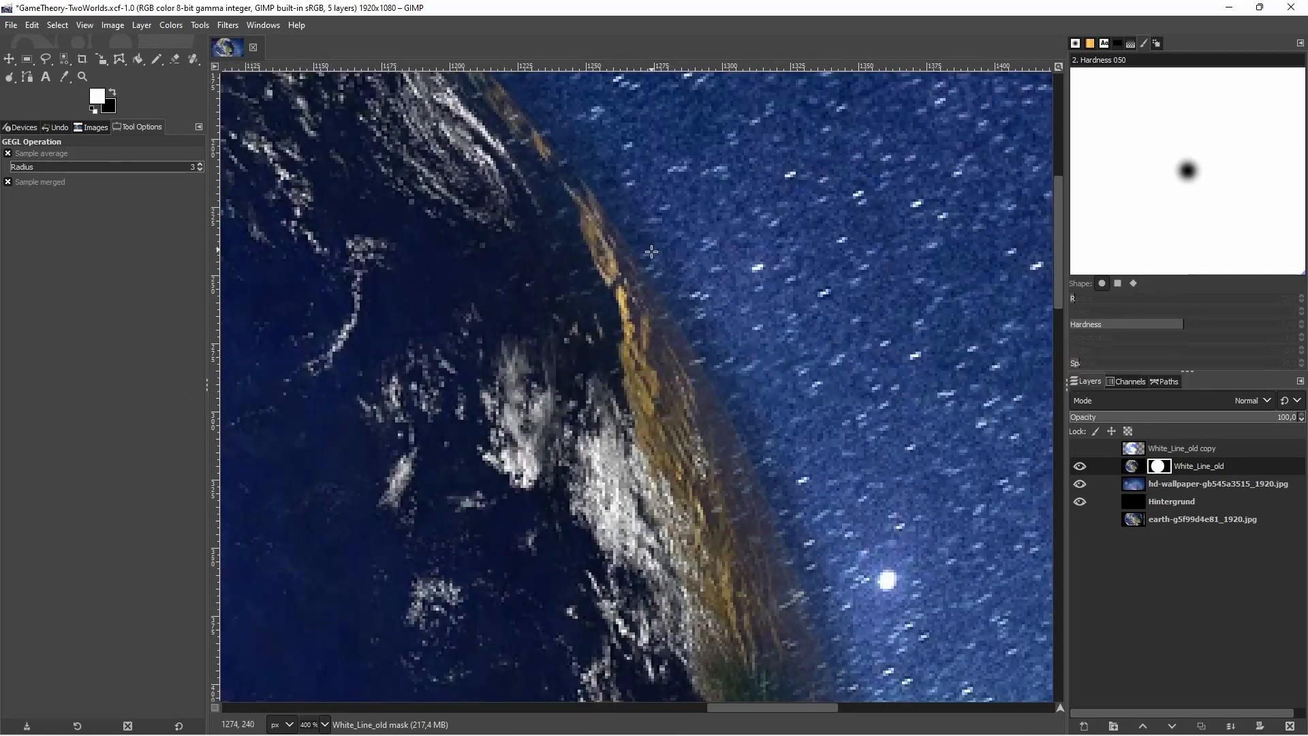
{"action": "scroll", "coordinate": [650, 266], "scroll_direction": "down", "scroll_amount": 3}
{"action": "scroll", "coordinate": [667, 336], "scroll_direction": "down", "scroll_amount": 4}
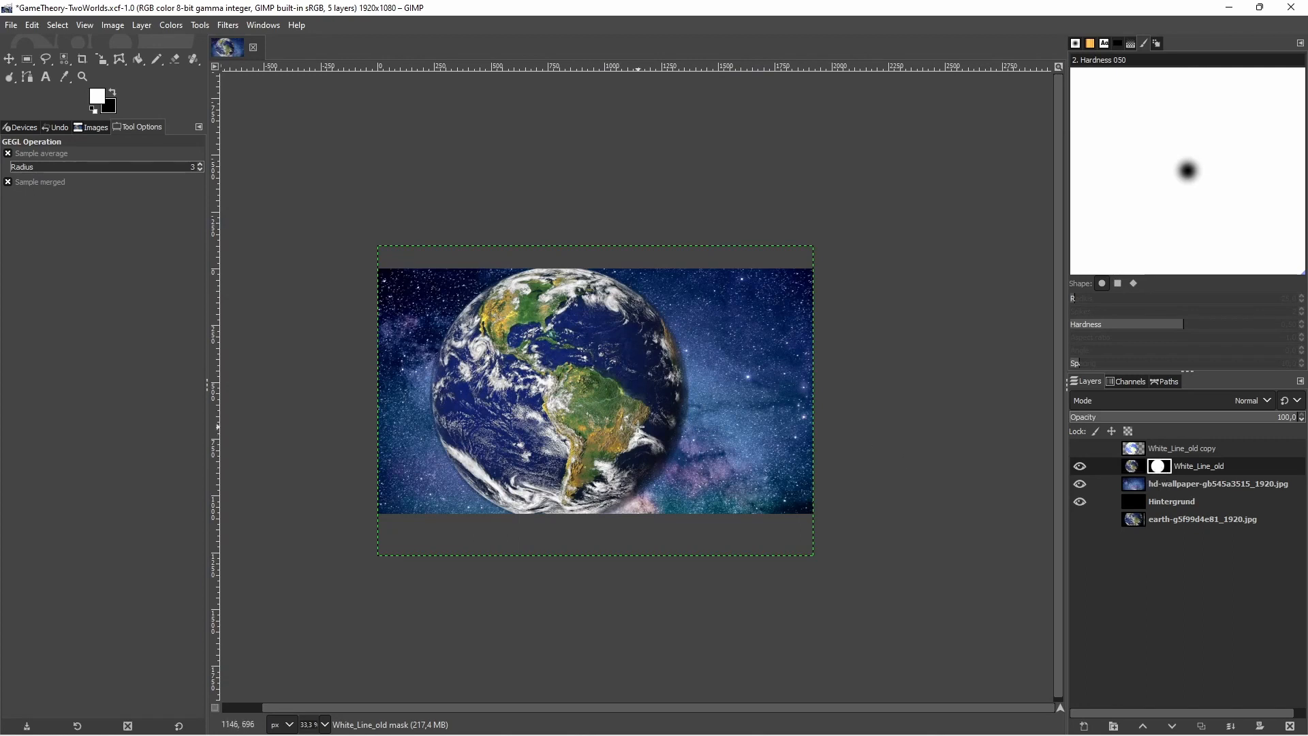
Duplicate the White_Line_old layer together with its layer mask
{"action": "scroll", "coordinate": [638, 427], "scroll_direction": "up", "scroll_amount": 1}
{"action": "left_click", "coordinate": [1133, 466]}
{"action": "left_click", "coordinate": [1206, 728]}
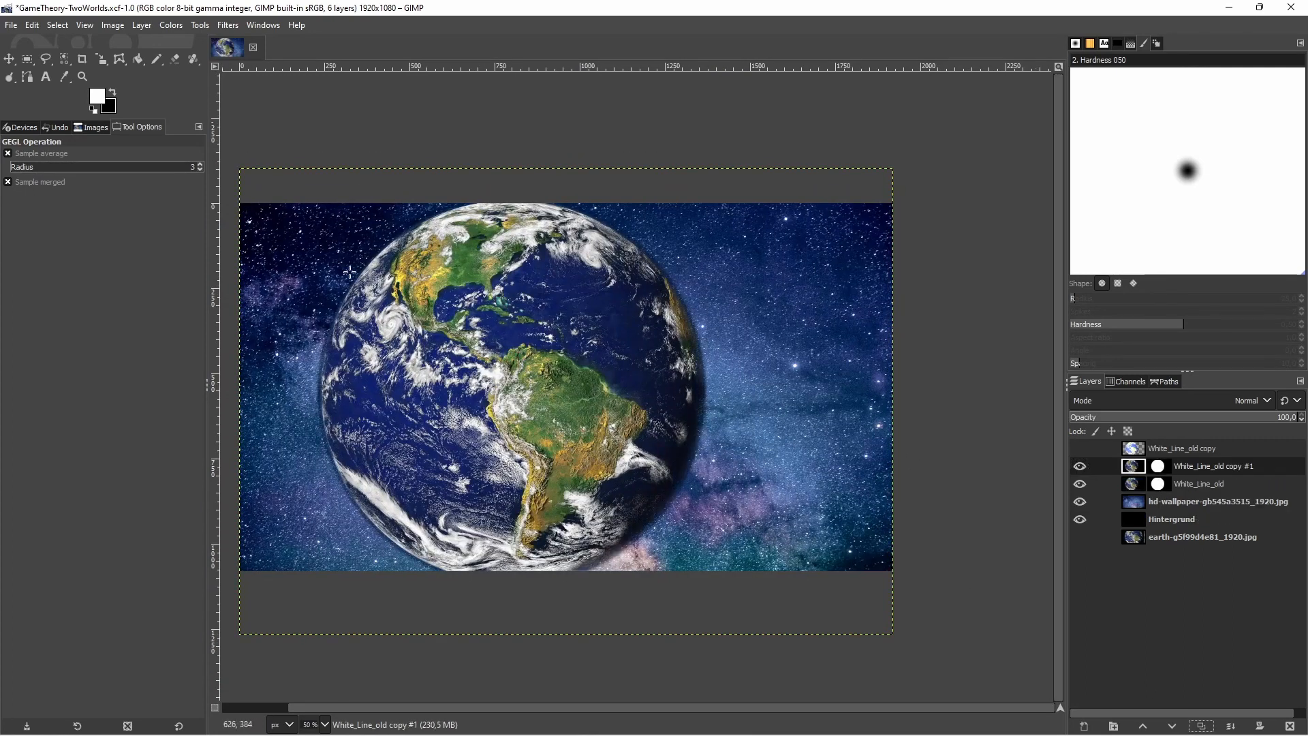
Try moving the duplicated globe freehand to the right of the original and undo the moves
{"action": "left_click", "coordinate": [9, 59]}
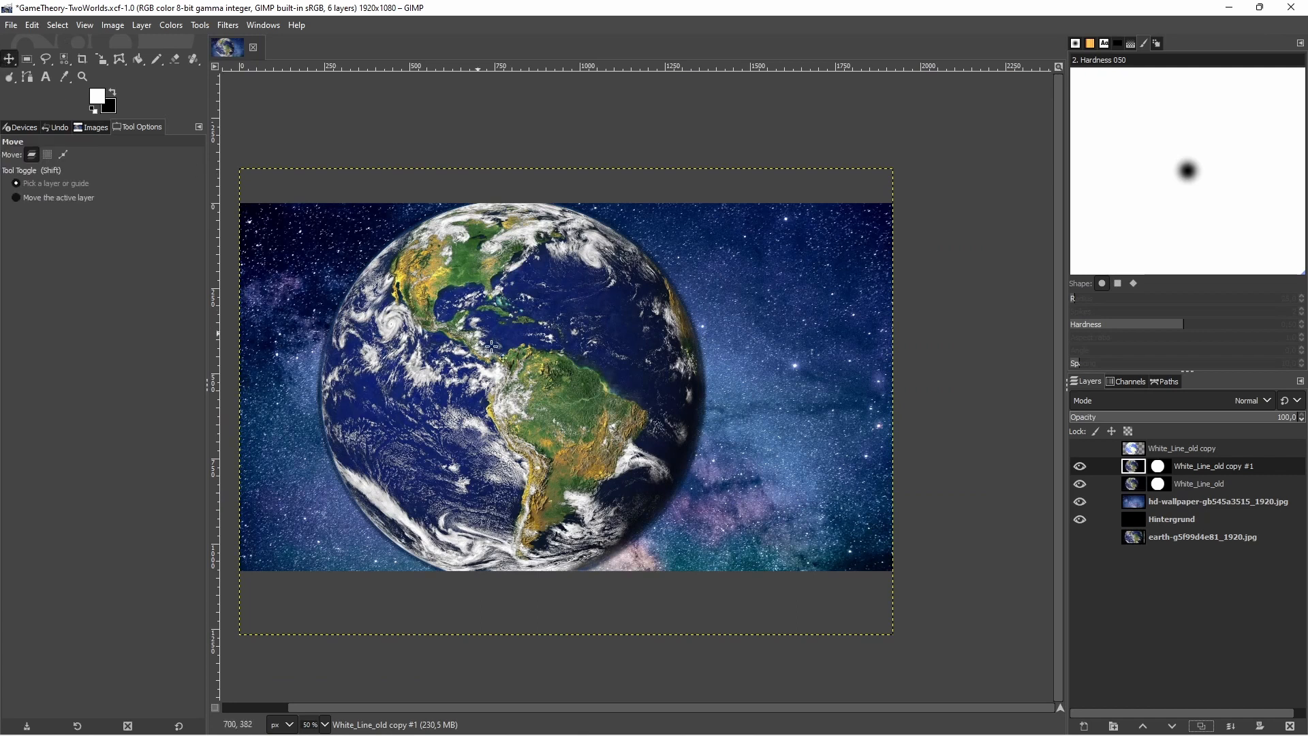
{"action": "left_click_drag", "start_coordinate": [523, 362], "coordinate": [668, 359]}
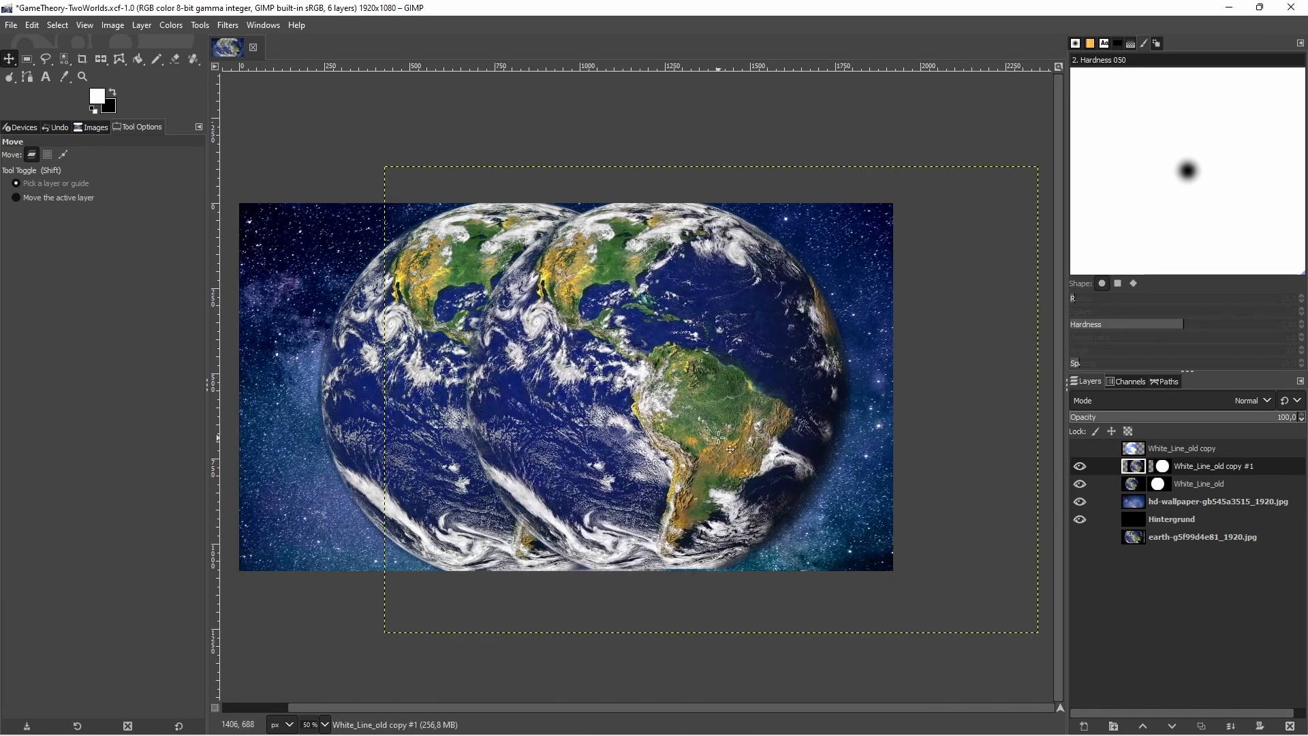
{"action": "key", "text": "ctrl+z"}
{"action": "key", "text": "ctrl+z"}
{"action": "key", "text": "ctrl+z"}
{"action": "key", "text": "ctrl+z"}
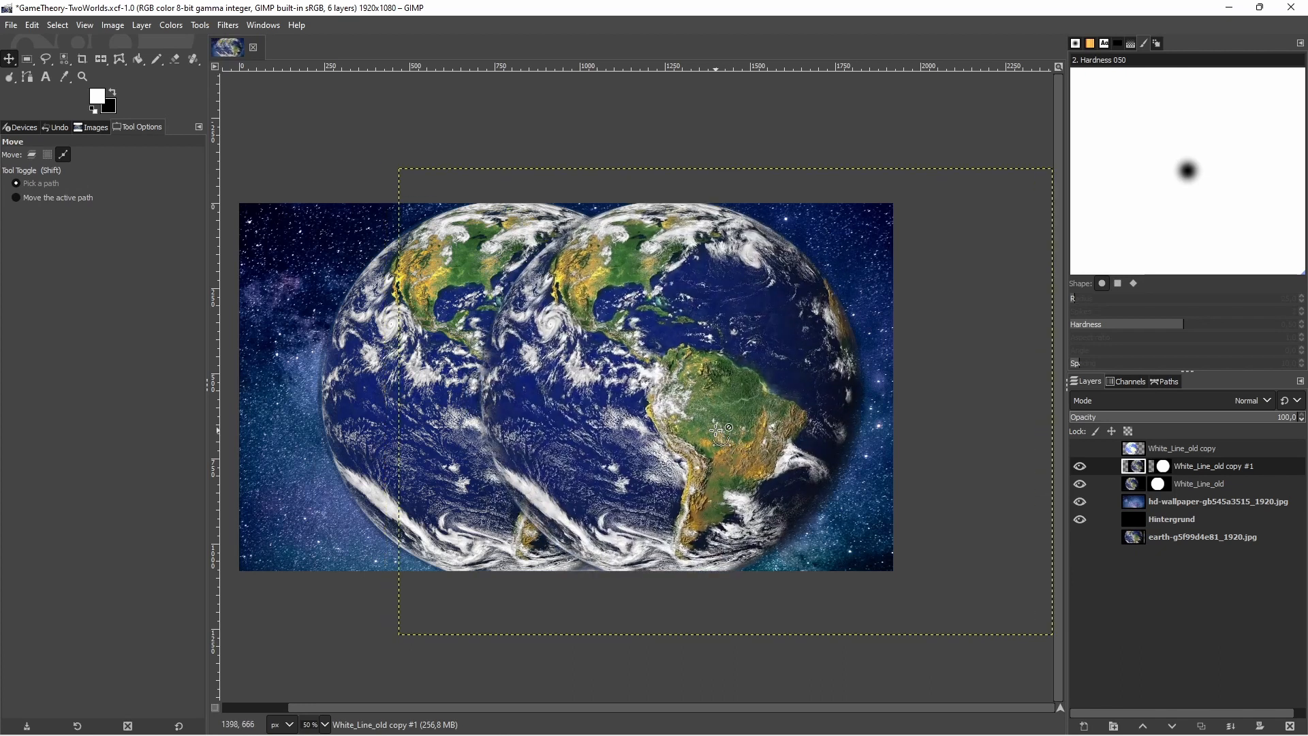
{"action": "key", "text": "ctrl+z"}
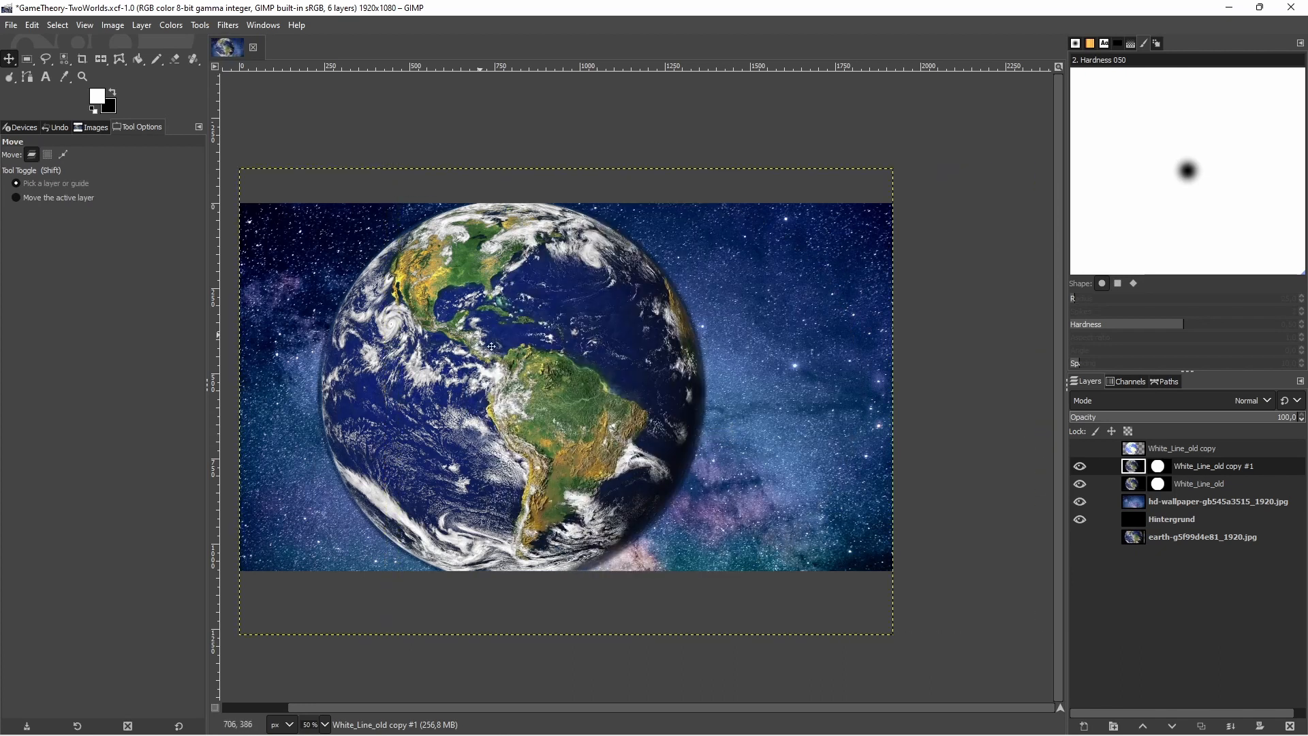
Nudge the duplicated globe layer about 390 px horizontally to the right with the Move tool, keeping it overlapping the original
{"action": "left_click", "coordinate": [8, 60]}
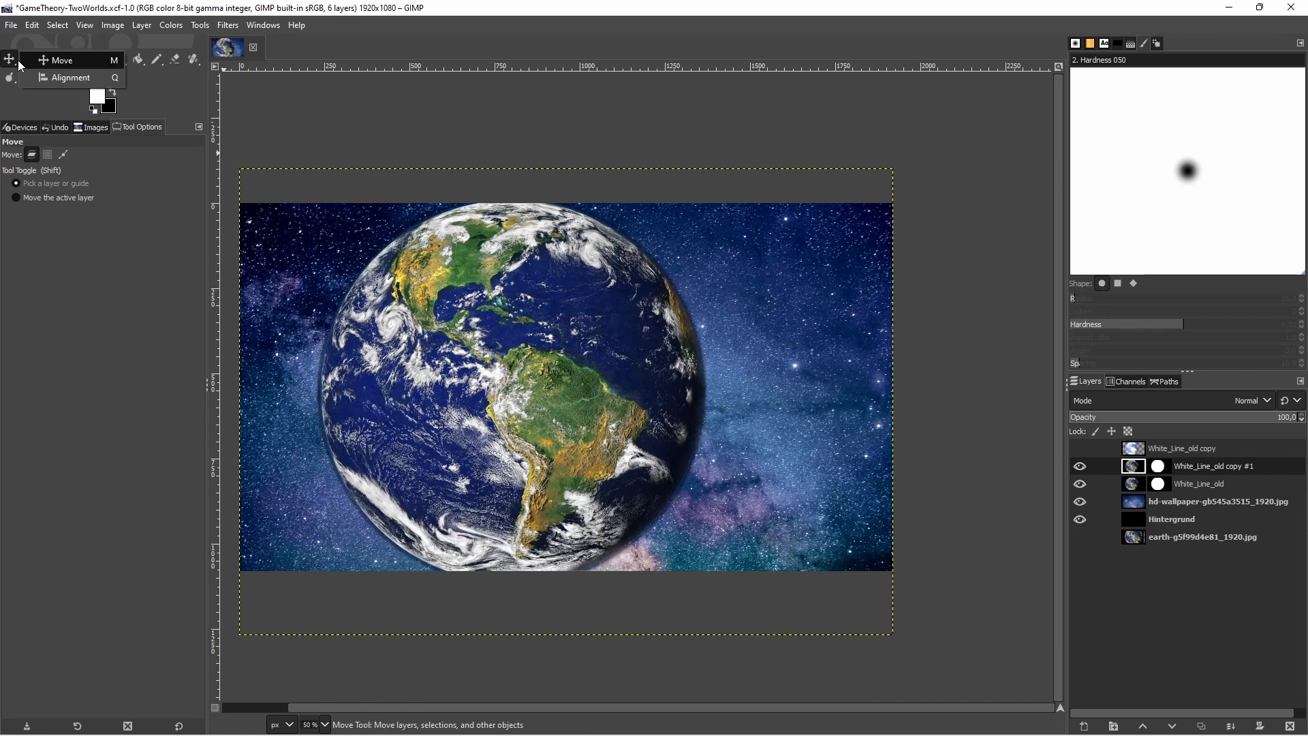
{"action": "left_click", "coordinate": [68, 77]}
{"action": "left_click", "coordinate": [31, 60]}
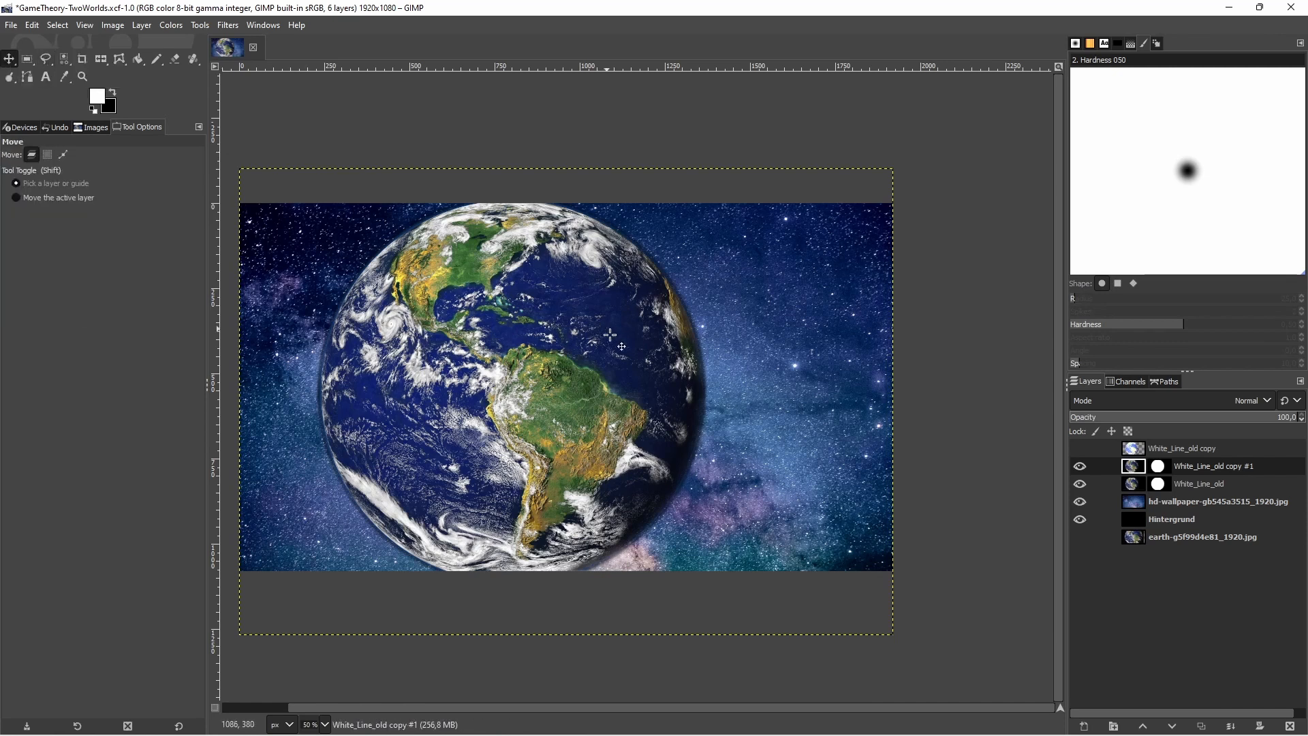
{"action": "key", "text": "Right"}
{"action": "key", "text": "Right"}
{"action": "key", "text": "Right"}
{"action": "key", "text": "Right"}
{"action": "key", "text": "Right"}
{"action": "key", "text": "Right"}
{"action": "key", "text": "Right"}
{"action": "key", "text": "Right"}
{"action": "key", "text": "Right"}
{"action": "key", "text": "Right"}
{"action": "key", "text": "Right"}
{"action": "key", "text": "Right"}
{"action": "key", "text": "Right"}
{"action": "key", "text": "Right"}
{"action": "key", "text": "Right"}
{"action": "key", "text": "Right"}
{"action": "key", "text": "Right"}
{"action": "key", "text": "Right"}
{"action": "key", "text": "Right"}
{"action": "key", "text": "Right"}
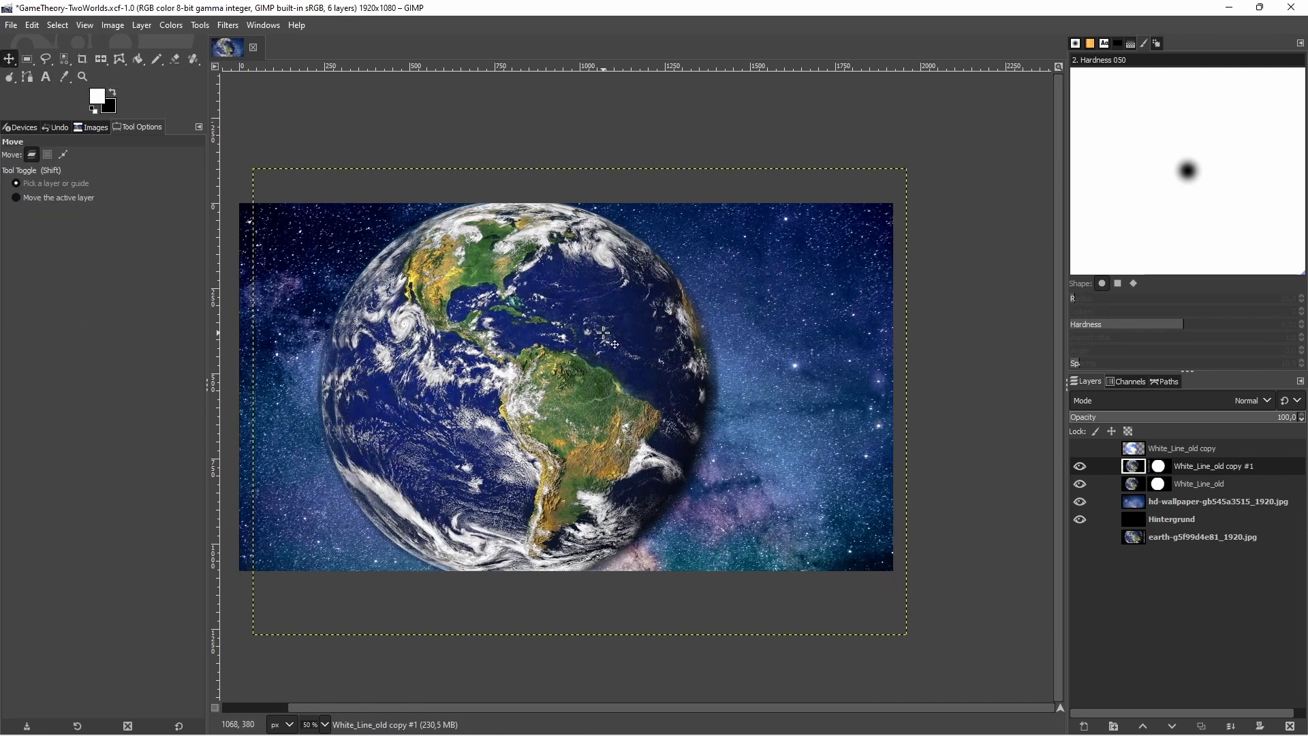
{"action": "key", "text": "Right"}
{"action": "key", "text": "Right"}
{"action": "key", "text": "Right"}
{"action": "key", "text": "Right"}
{"action": "key", "text": "Right"}
{"action": "key", "text": "Right"}
{"action": "key", "text": "Right"}
{"action": "key", "text": "Right"}
{"action": "key", "text": "Right"}
{"action": "key", "text": "Right"}
{"action": "key", "text": "Right"}
{"action": "key", "text": "Right"}
{"action": "key", "text": "Right"}
{"action": "key", "text": "Right"}
{"action": "key", "text": "Right"}
{"action": "key", "text": "Right"}
{"action": "key", "text": "Right"}
{"action": "key", "text": "Right"}
{"action": "key", "text": "Right"}
{"action": "key", "text": "Right"}
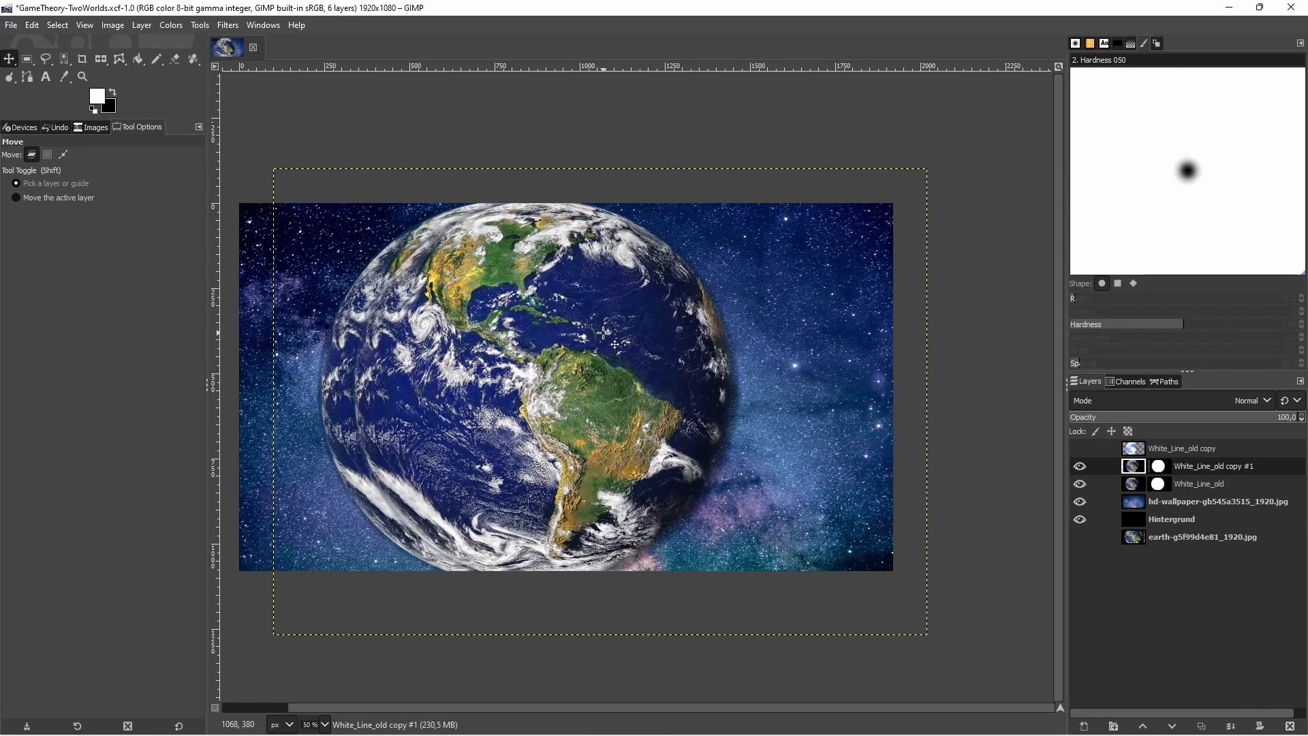
{"action": "key", "text": "Right"}
{"action": "key", "text": "Right"}
{"action": "key", "text": "Right"}
{"action": "key", "text": "Right"}
{"action": "key", "text": "Right"}
{"action": "key", "text": "Right"}
{"action": "key", "text": "Right"}
{"action": "key", "text": "Right"}
{"action": "key", "text": "Right"}
{"action": "key", "text": "Right"}
{"action": "key", "text": "Right"}
{"action": "key", "text": "Right"}
{"action": "key", "text": "Right"}
{"action": "key", "text": "Right"}
{"action": "key", "text": "Right"}
{"action": "key", "text": "Right"}
{"action": "key", "text": "Right"}
{"action": "key", "text": "Right"}
{"action": "key", "text": "Right"}
{"action": "key", "text": "Right"}
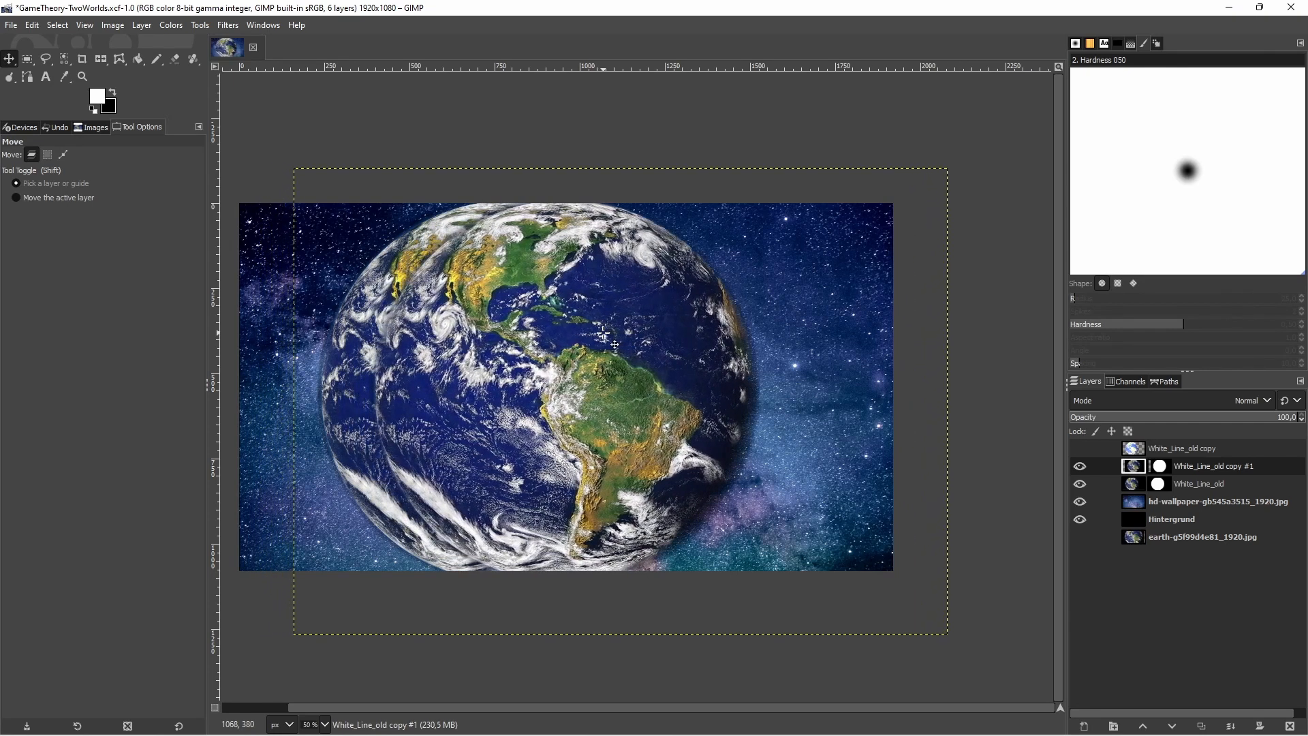
{"action": "key", "text": "Right"}
{"action": "key", "text": "Right"}
{"action": "key", "text": "Right"}
{"action": "key", "text": "Right"}
{"action": "key", "text": "Right"}
{"action": "key", "text": "Right"}
{"action": "key", "text": "Right"}
{"action": "key", "text": "Right"}
{"action": "key", "text": "Right"}
{"action": "key", "text": "Right"}
{"action": "key", "text": "Right"}
{"action": "key", "text": "Right"}
{"action": "key", "text": "Right"}
{"action": "key", "text": "Right"}
{"action": "key", "text": "Right"}
{"action": "key", "text": "Right"}
{"action": "key", "text": "Right"}
{"action": "key", "text": "Right"}
{"action": "key", "text": "Right"}
{"action": "key", "text": "Right"}
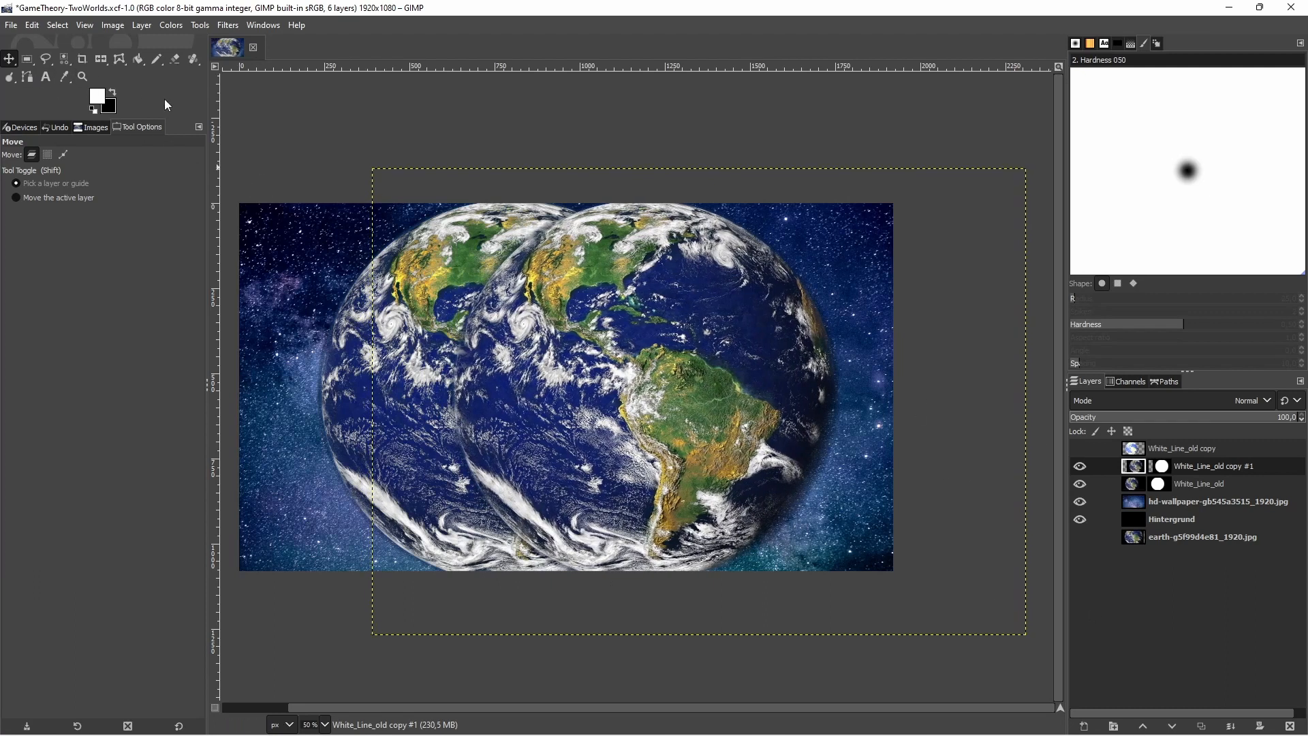
Try flipping the duplicated globe layer horizontally and flip it back
{"action": "left_click", "coordinate": [101, 59]}
{"action": "left_click", "coordinate": [415, 329]}
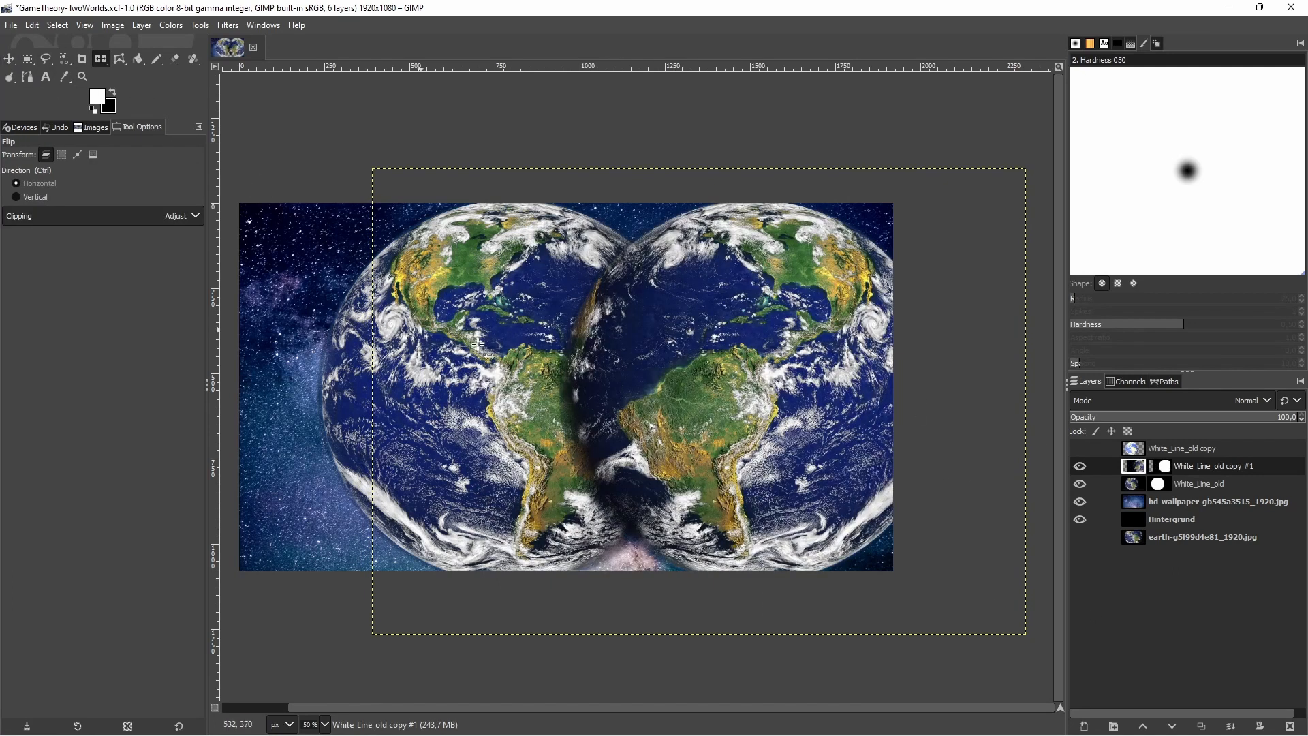
{"action": "left_click", "coordinate": [781, 412]}
Make the original White_Line_old layer, holding the rear globe, the active layer with its image rather than its mask selected
{"action": "left_click", "coordinate": [174, 25]}
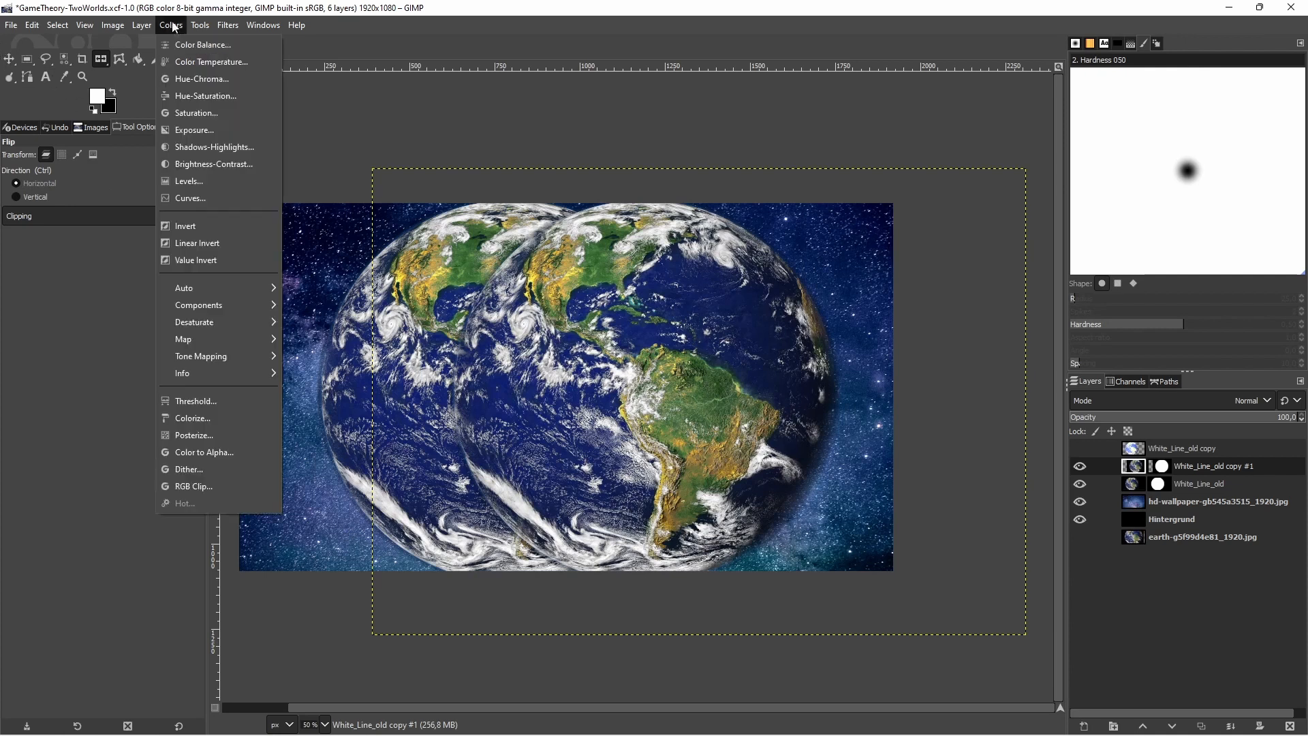
{"action": "left_click", "coordinate": [1136, 480]}
{"action": "left_click", "coordinate": [1140, 484]}
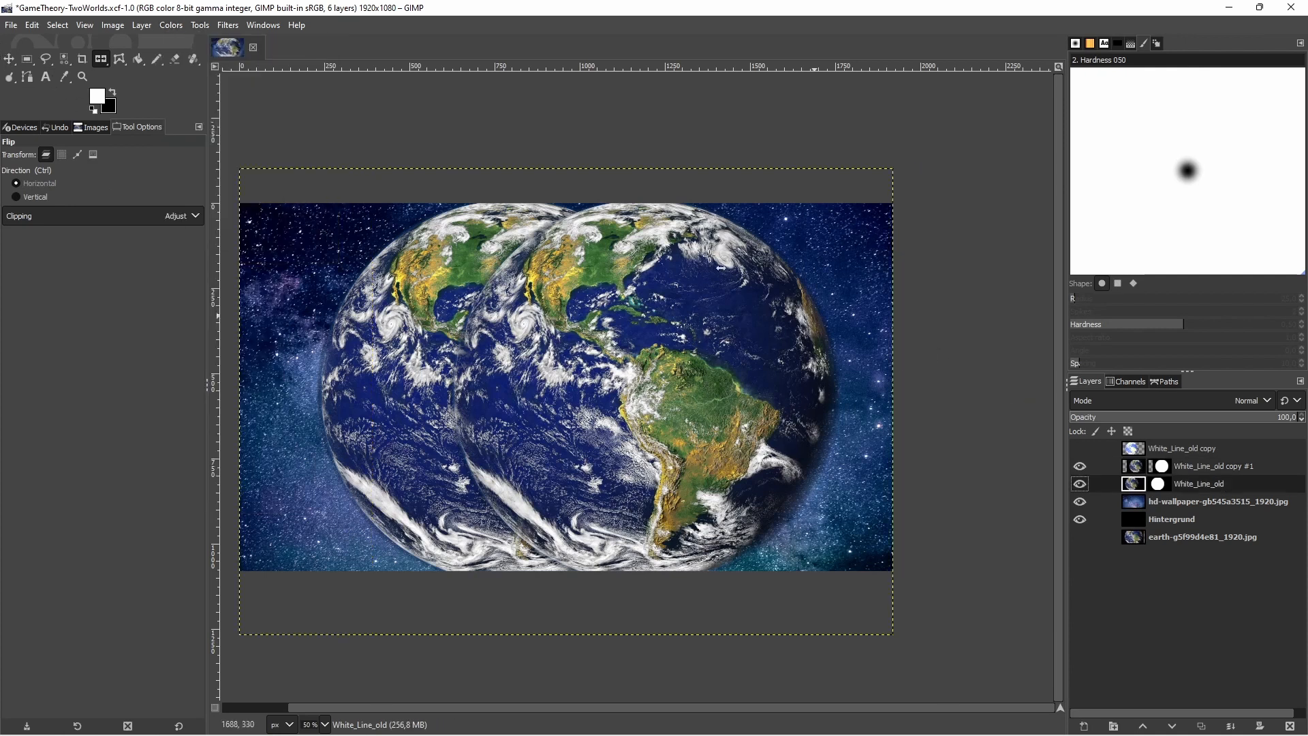
Try lowering the Red channel curve on the White_Line_old layer and cancel the Curves adjustment
{"action": "left_click", "coordinate": [174, 26]}
{"action": "left_click", "coordinate": [192, 197]}
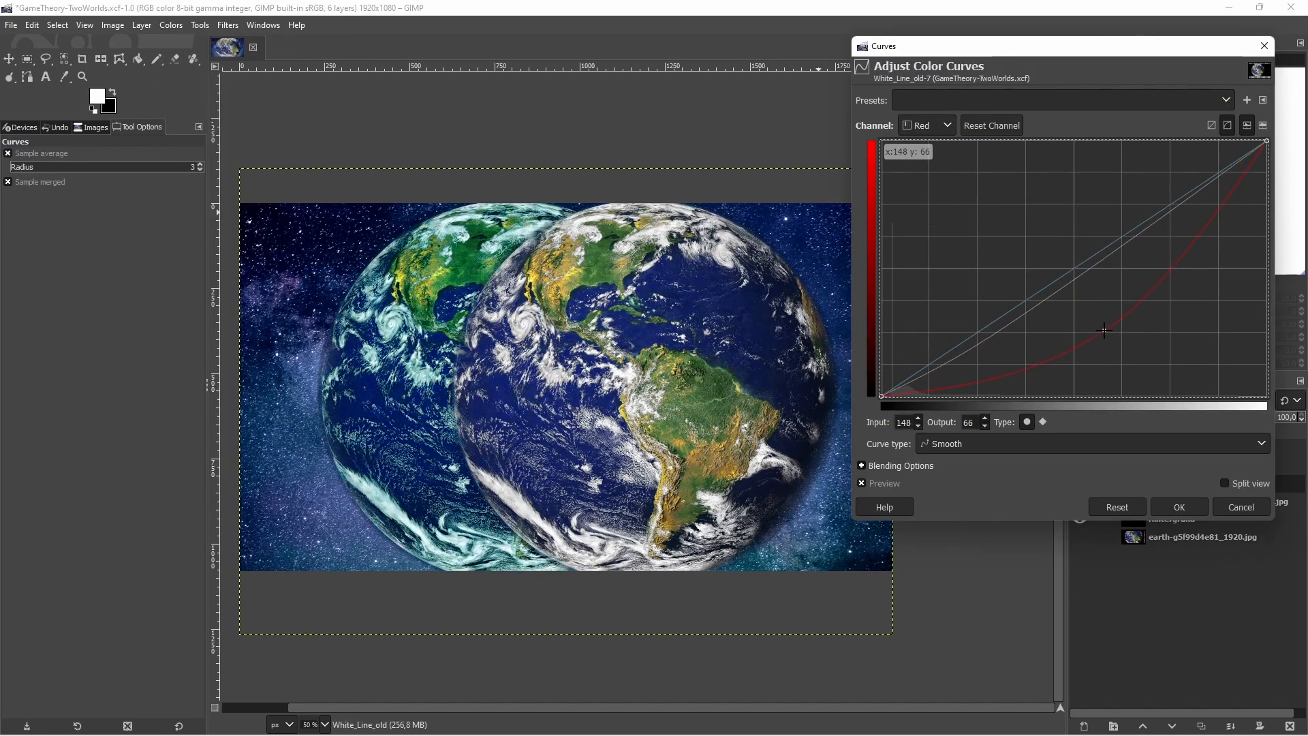
{"action": "left_click", "coordinate": [1237, 506]}
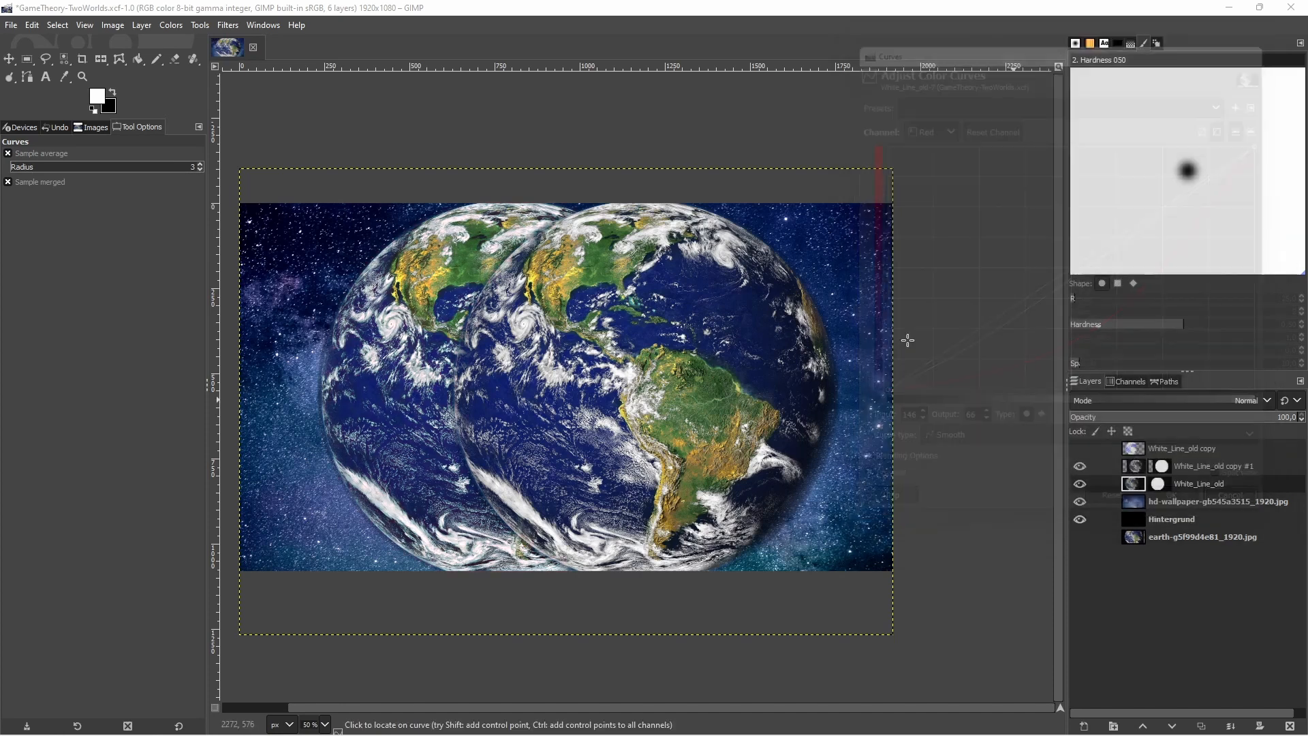
Reduce the White_Line_old layer's saturation with a scale of 0.733 and repeat the Saturation filter once
{"action": "left_click", "coordinate": [218, 26]}
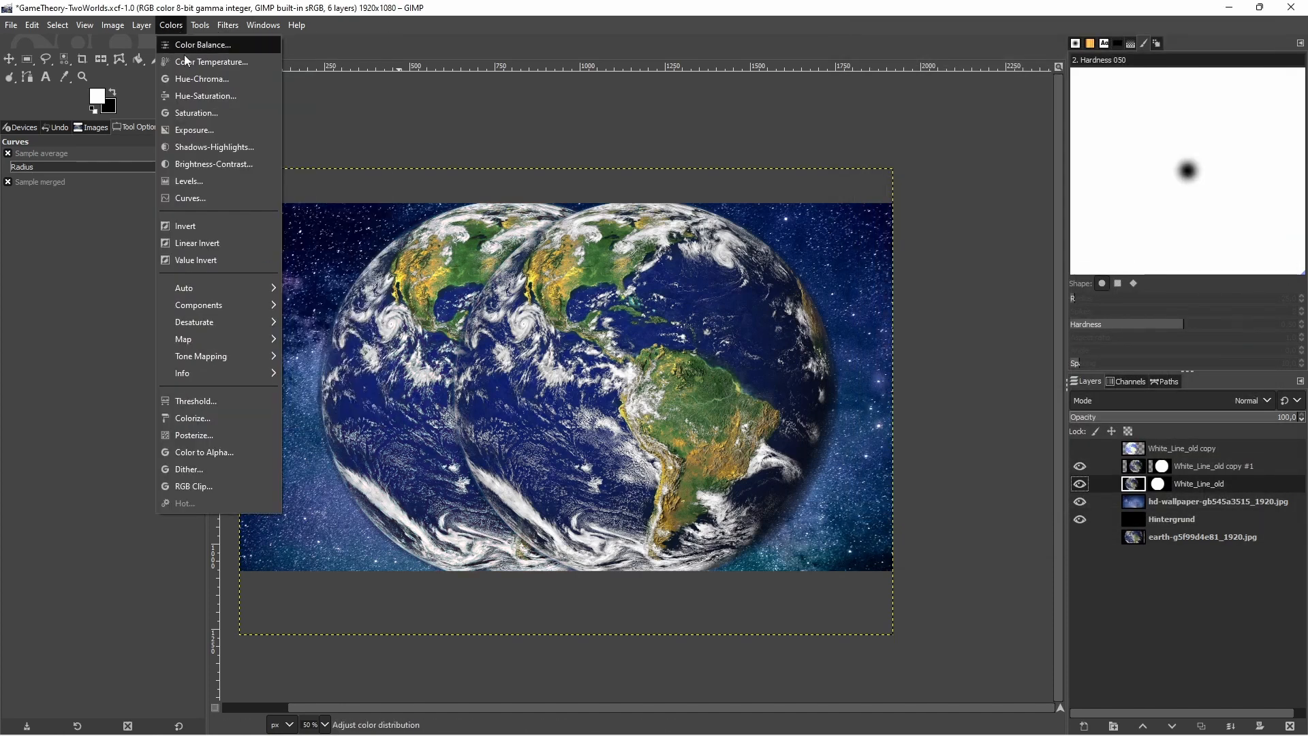
{"action": "left_click", "coordinate": [196, 113]}
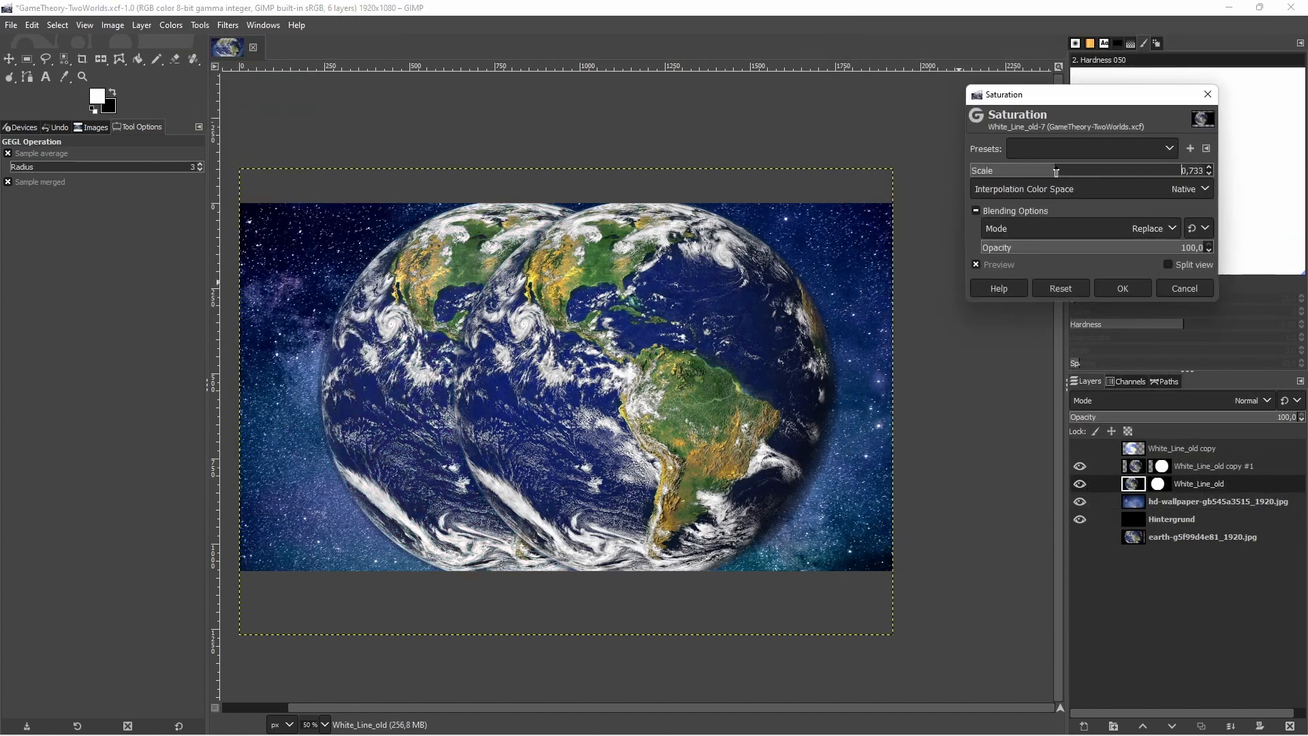
{"action": "key", "text": "Return"}
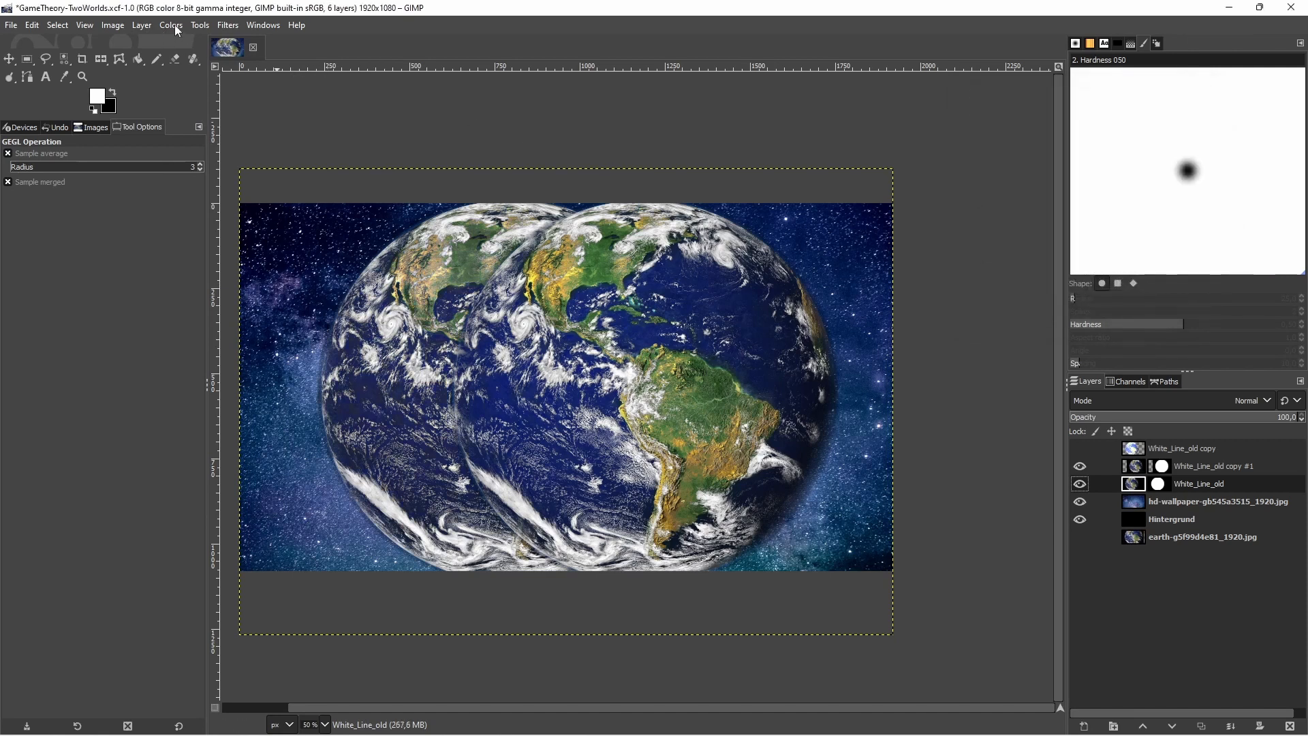
{"action": "left_click", "coordinate": [227, 26]}
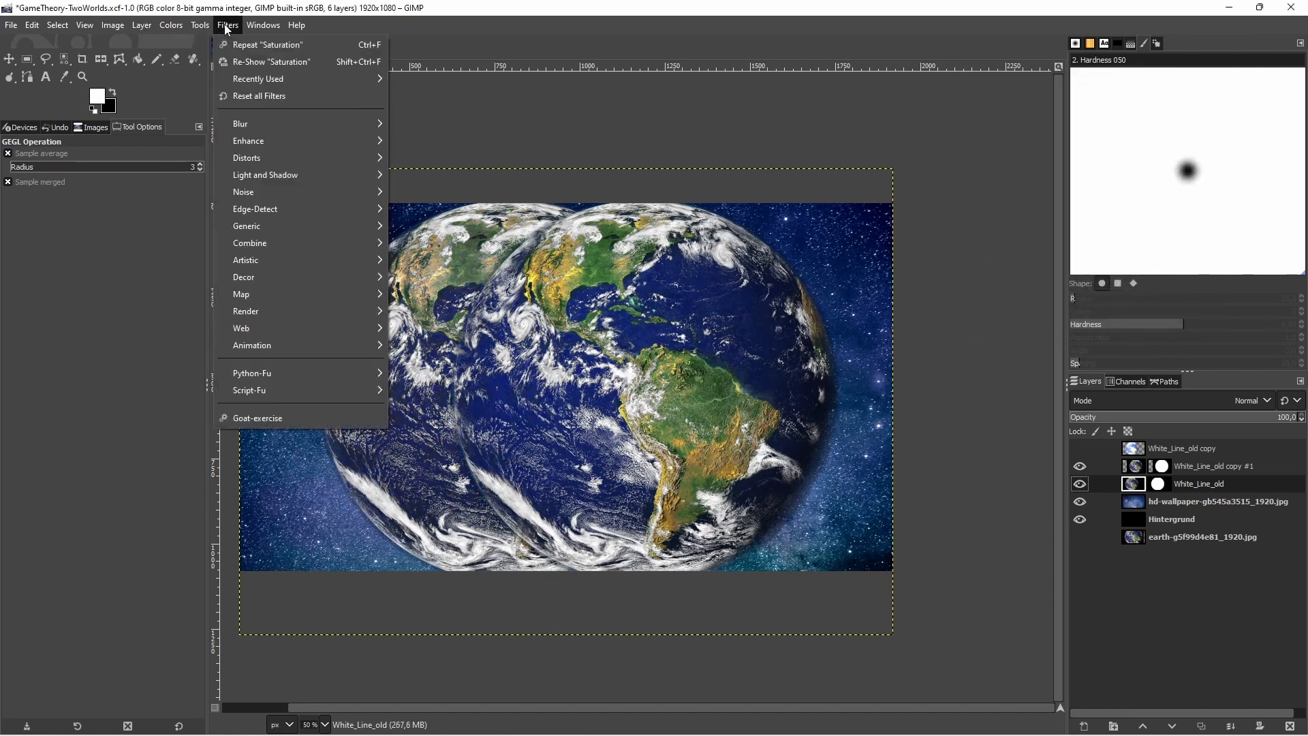
Raise the White_Line_old layer's contrast with an S-shaped Value curve, placing the upper point at input 134, output 153
{"action": "mouse_move", "coordinate": [185, 26]}
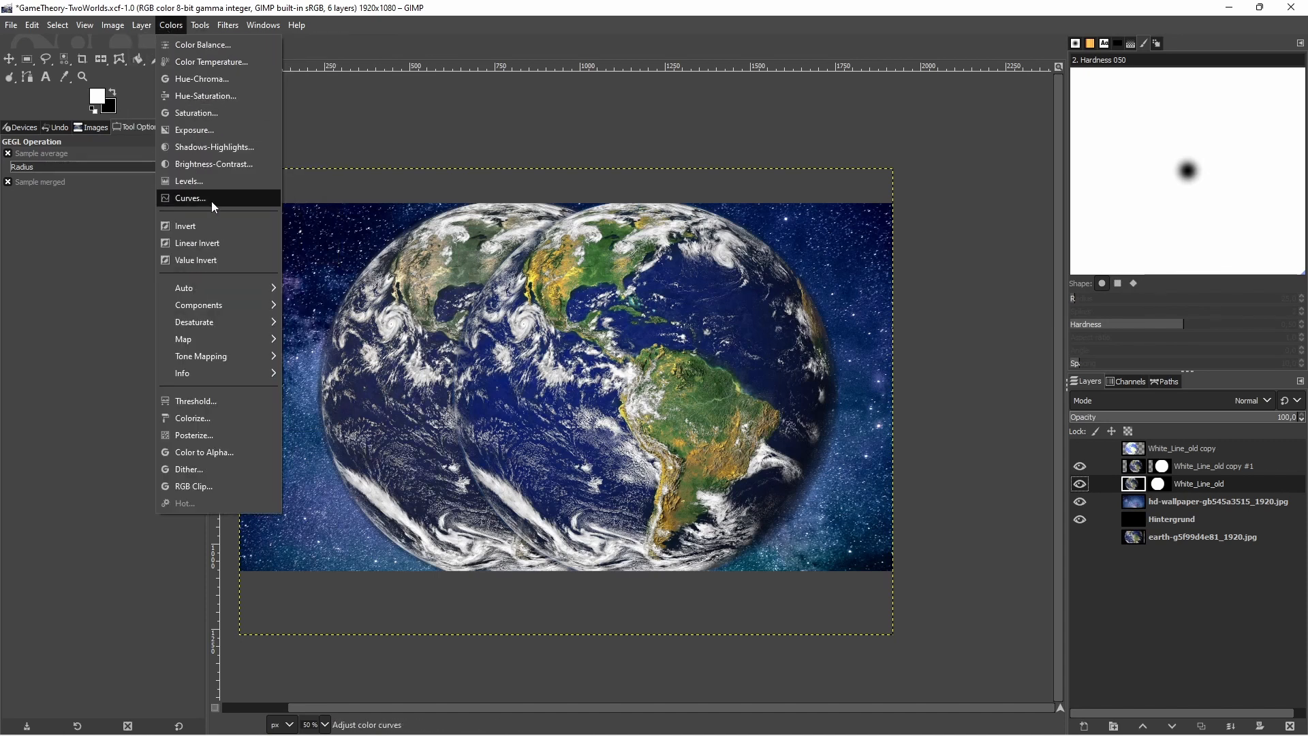
{"action": "left_click", "coordinate": [211, 200]}
{"action": "left_click", "coordinate": [1092, 280]}
{"action": "left_click_drag", "start_coordinate": [1092, 280], "coordinate": [1084, 242]}
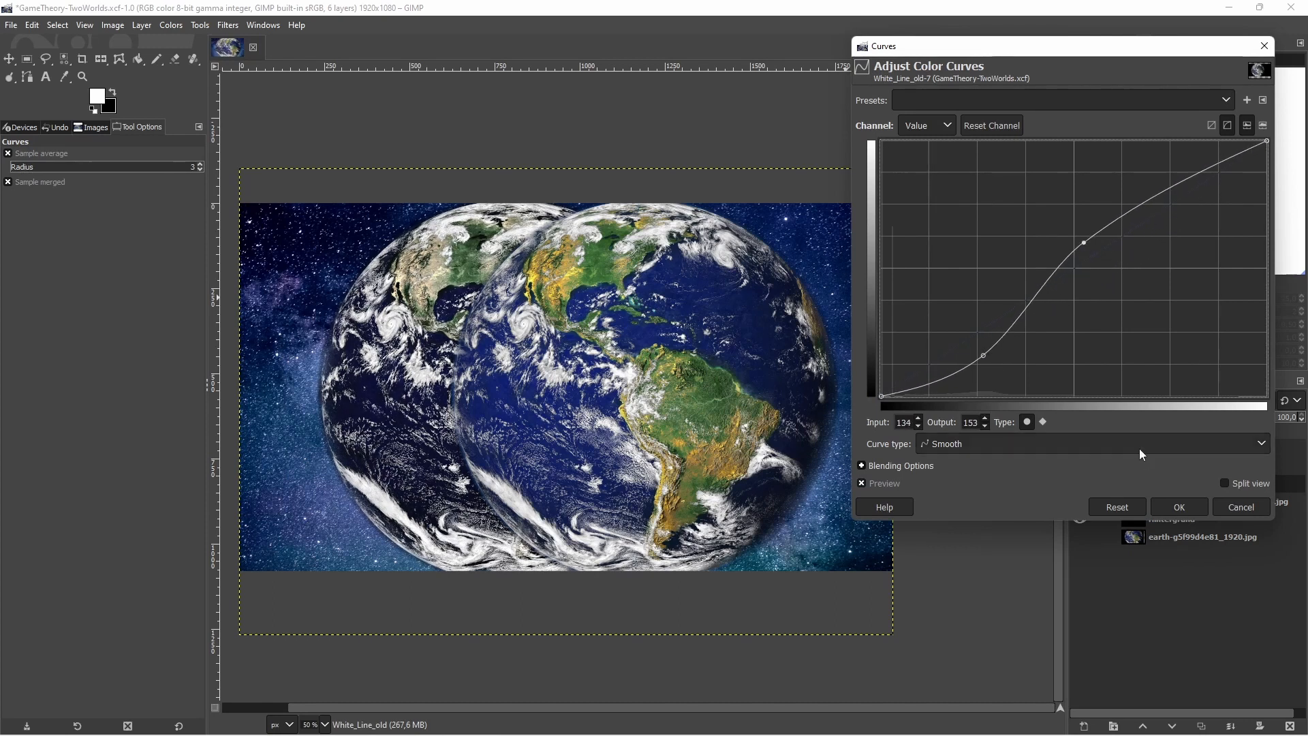
{"action": "left_click", "coordinate": [1180, 507]}
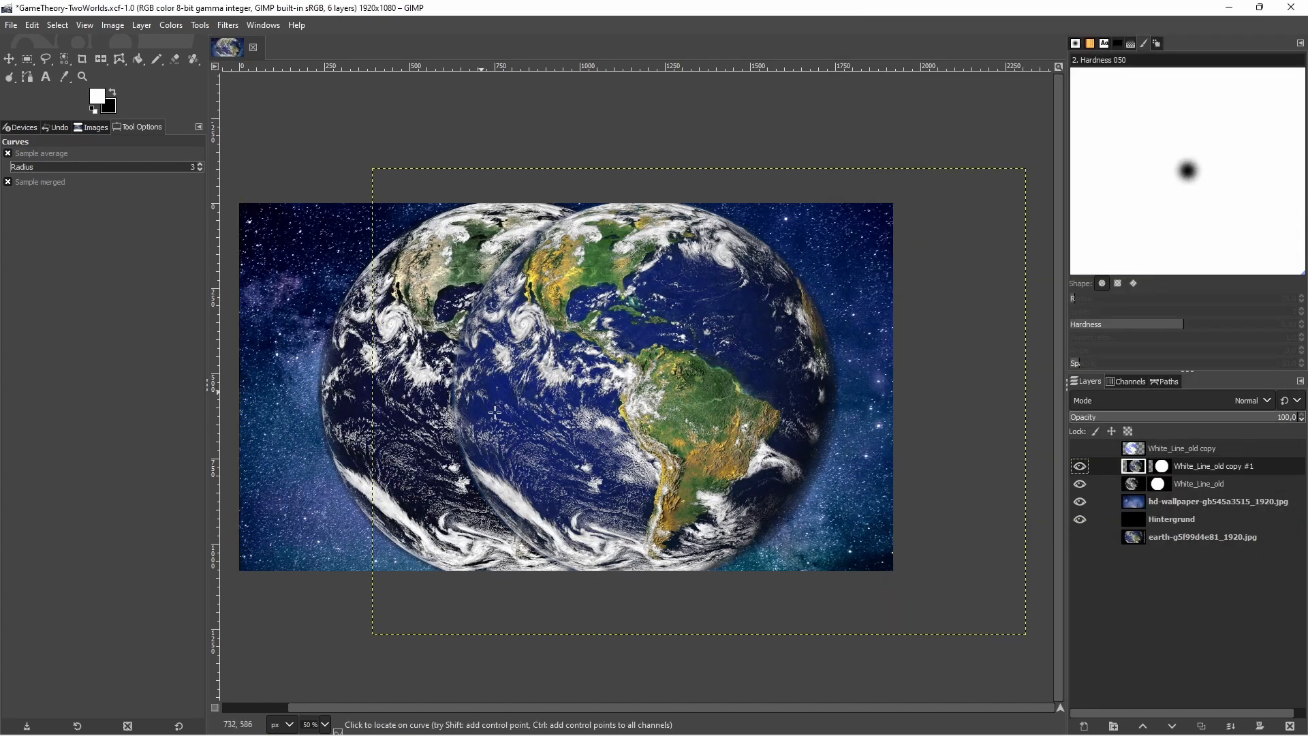
Brighten the White_Line_old copy #1 layer with Curves, raising the Value curve at input 95 to output 132
{"action": "left_click", "coordinate": [169, 25]}
{"action": "left_click", "coordinate": [211, 182]}
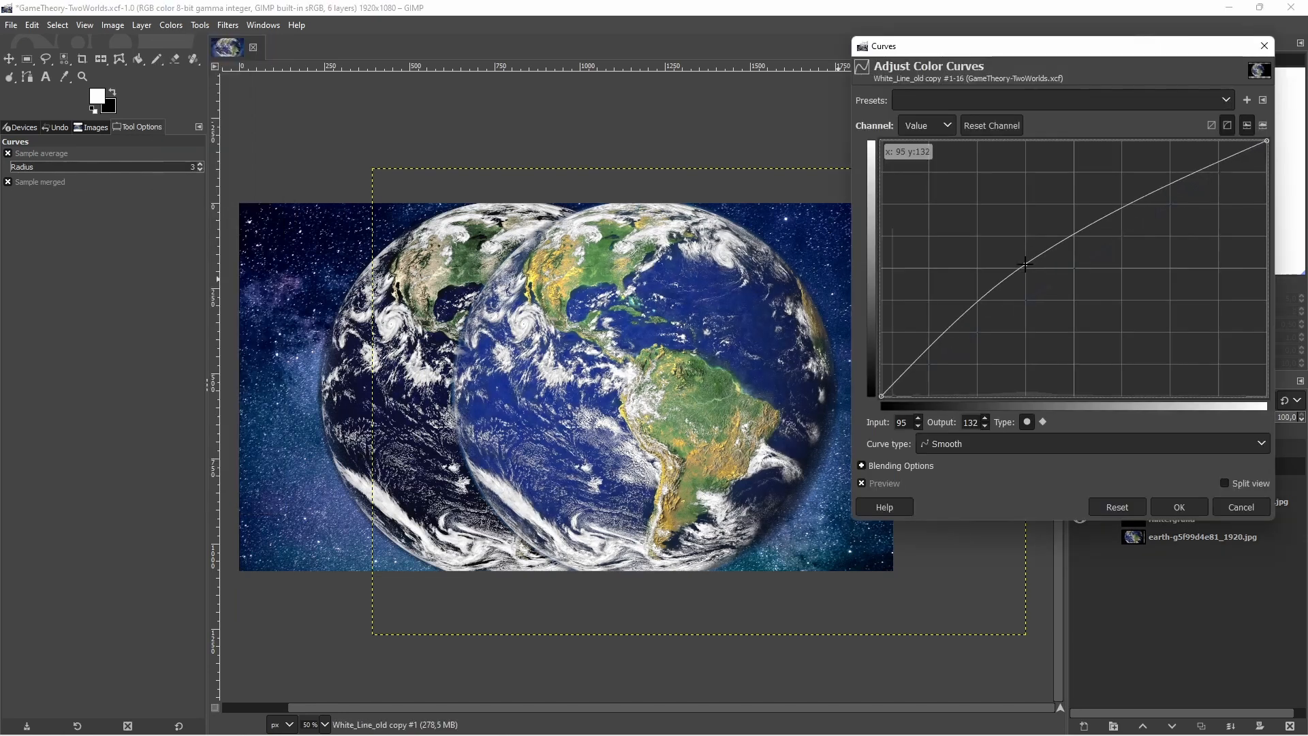
{"action": "left_click", "coordinate": [1180, 508]}
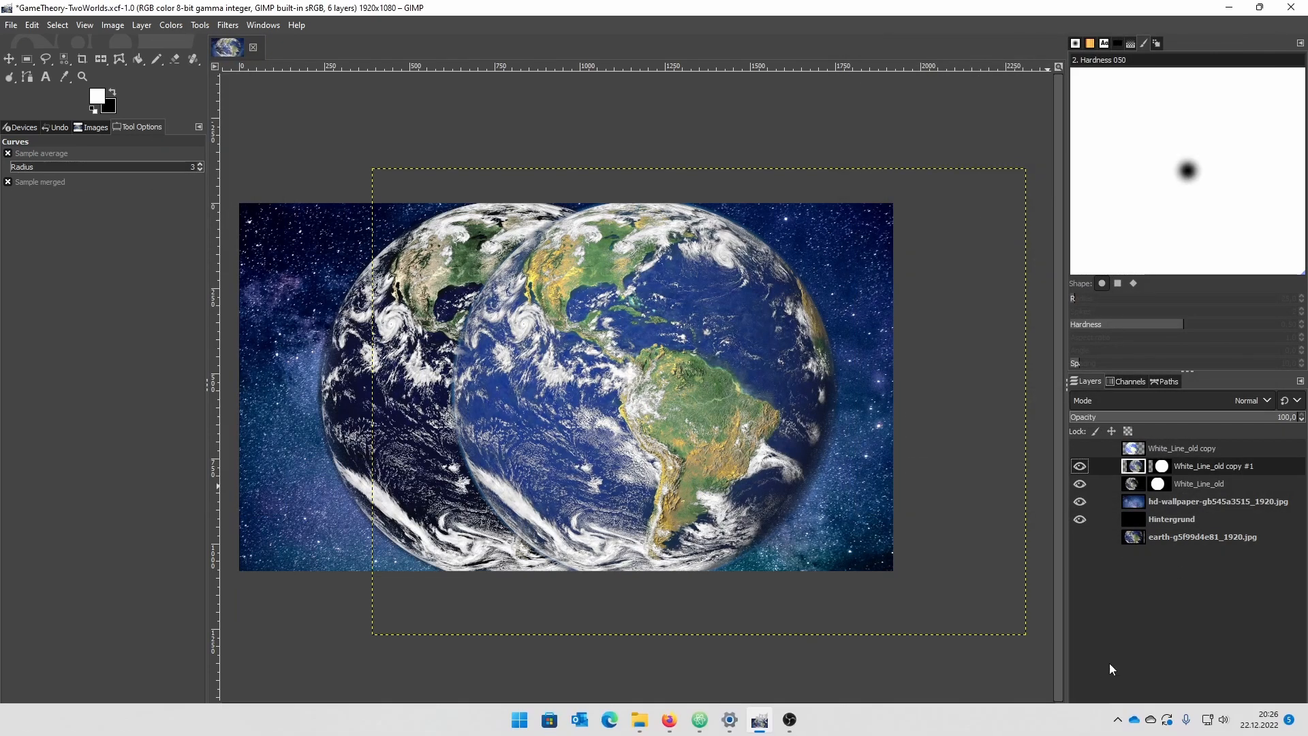
Add a new transparent layer directly above the White_Line_old copy #1 layer
{"action": "left_click", "coordinate": [1084, 727], "text": "shift"}
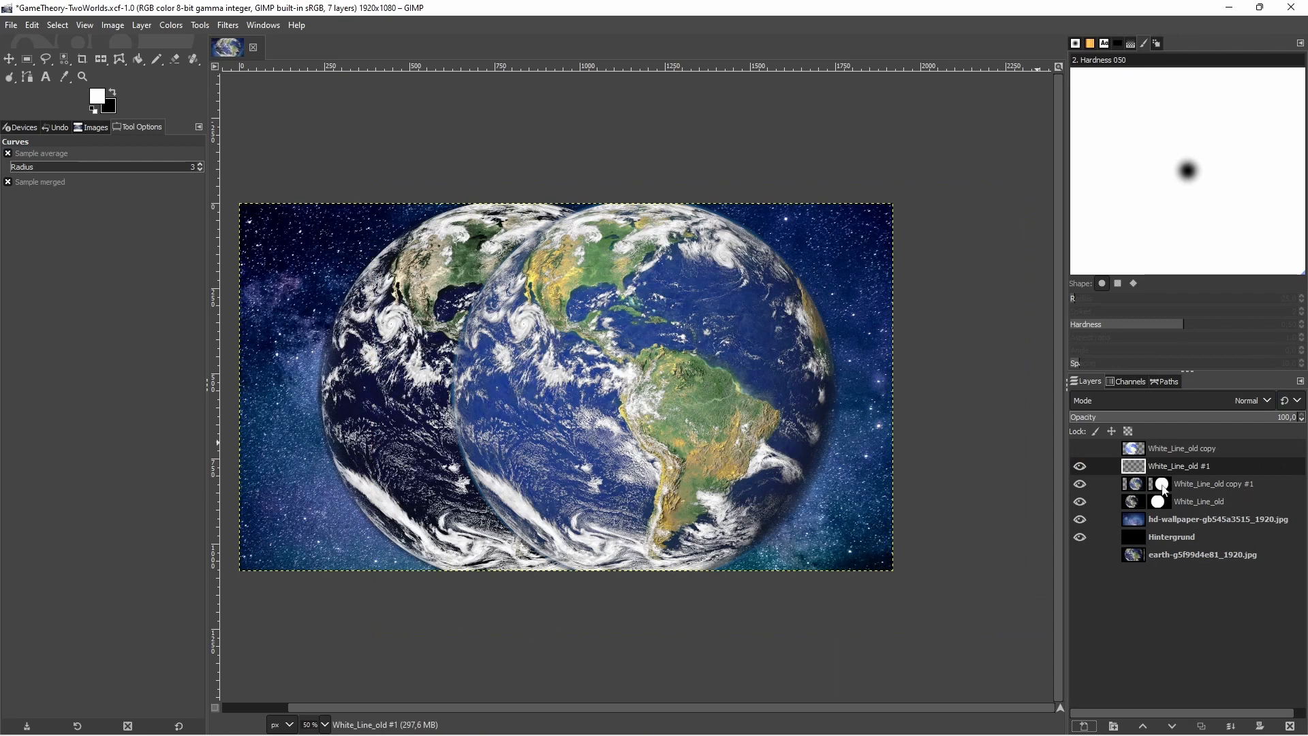
Group White_Line_old #1 with White_Line_old copy #1 and airbrush it white in Overlay mode over the front globe's left side
{"action": "left_click", "coordinate": [1114, 727]}
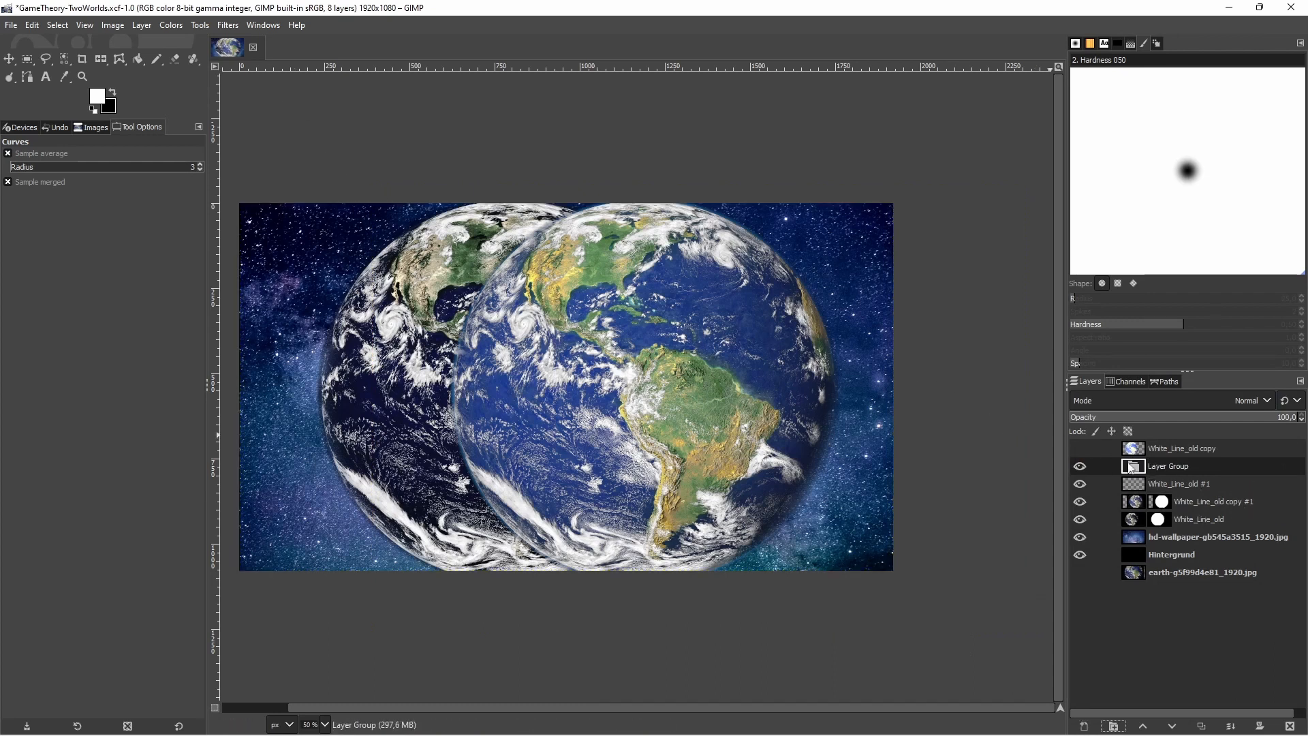
{"action": "left_click_drag", "start_coordinate": [1196, 498], "coordinate": [1185, 481]}
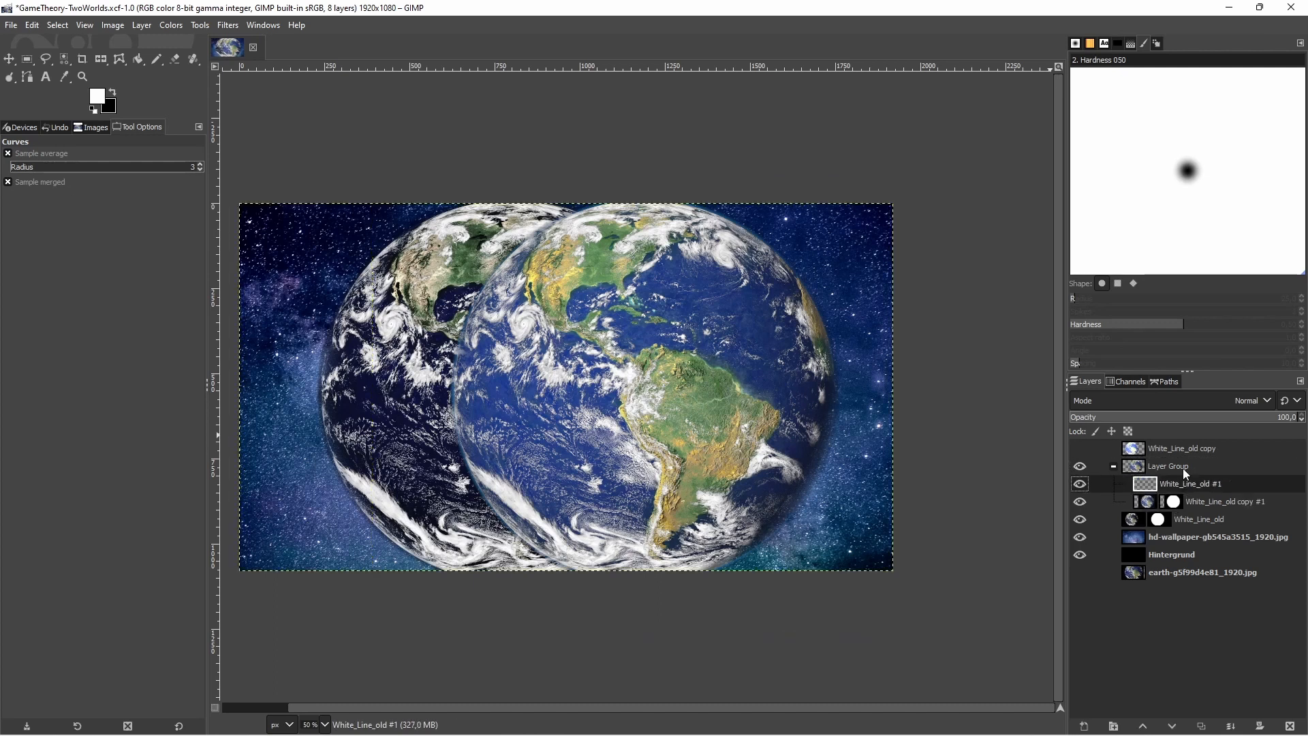
{"action": "right_click", "coordinate": [157, 62]}
{"action": "left_click", "coordinate": [200, 95]}
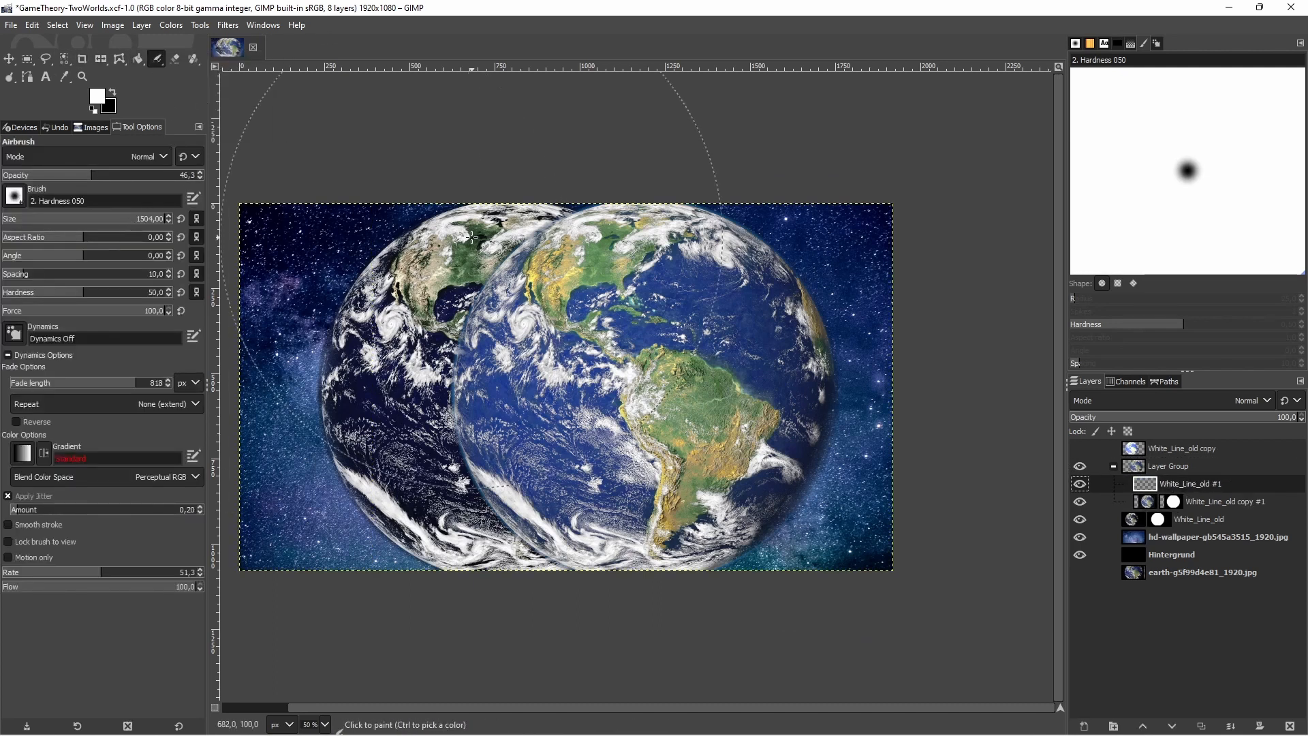
{"action": "left_click_drag", "start_coordinate": [437, 314], "coordinate": [375, 454]}
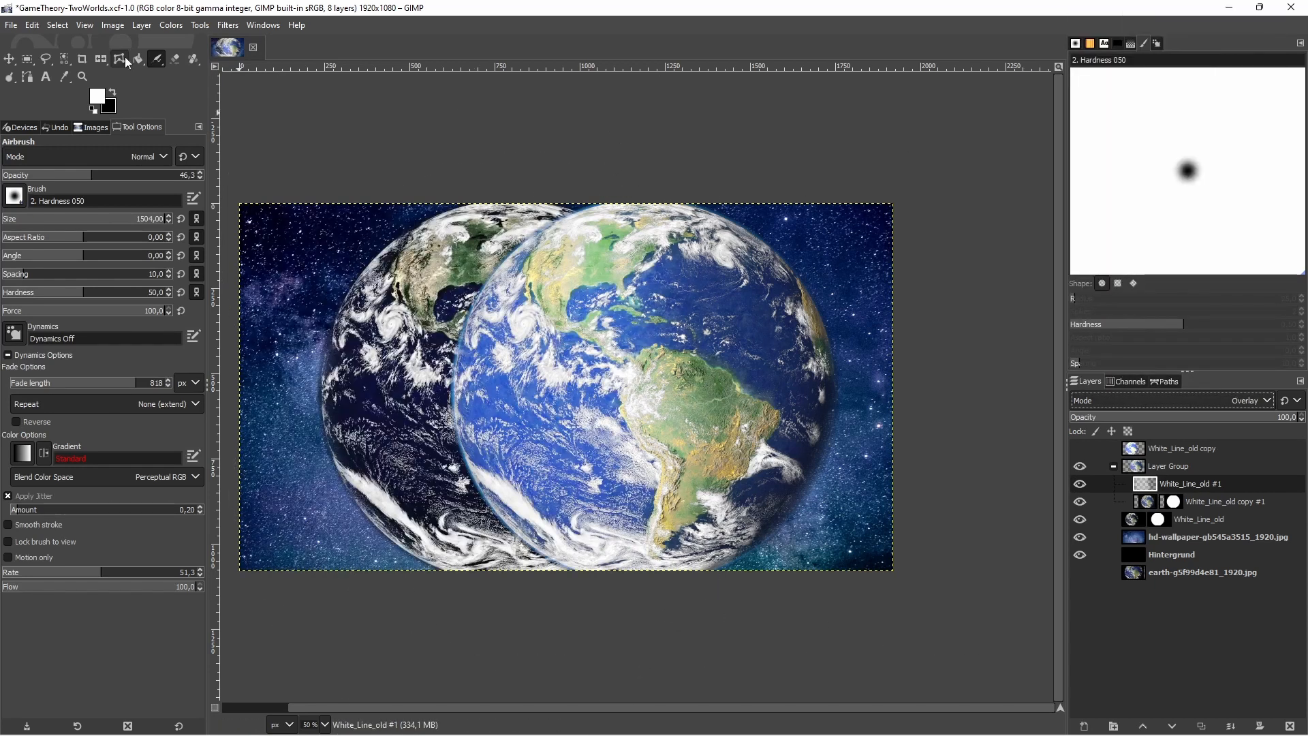
{"action": "mouse_move", "coordinate": [445, 438]}
{"action": "left_mouse_down"}
{"action": "mouse_move", "coordinate": [452, 323]}
{"action": "mouse_move", "coordinate": [554, 178]}
{"action": "mouse_move", "coordinate": [519, 210]}
{"action": "mouse_move", "coordinate": [640, 137]}
{"action": "mouse_move", "coordinate": [511, 226]}
{"action": "mouse_move", "coordinate": [464, 403]}
{"action": "mouse_move", "coordinate": [483, 498]}
{"action": "mouse_move", "coordinate": [528, 563]}
{"action": "mouse_move", "coordinate": [622, 604]}
{"action": "left_mouse_up"}
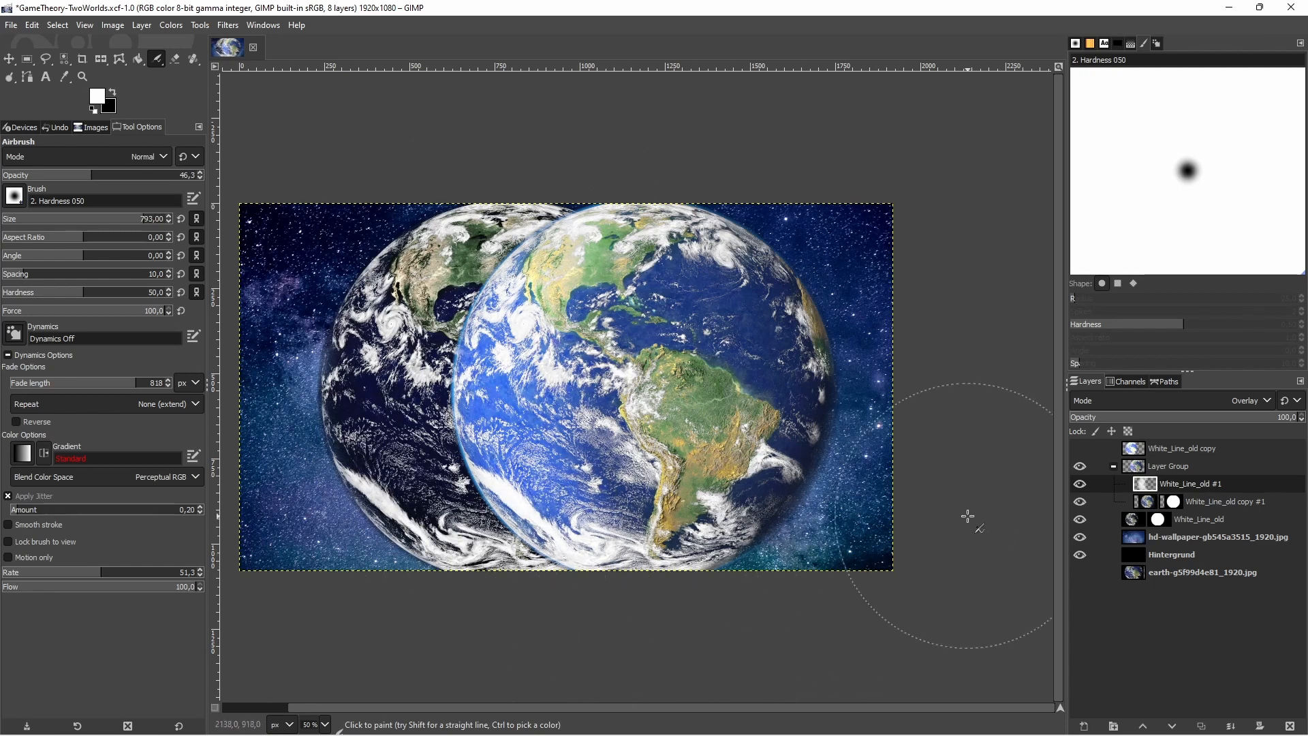
Group the White_Line_old layer with a new transparent layer above it, and set black as the foreground color
{"action": "left_click", "coordinate": [1175, 523]}
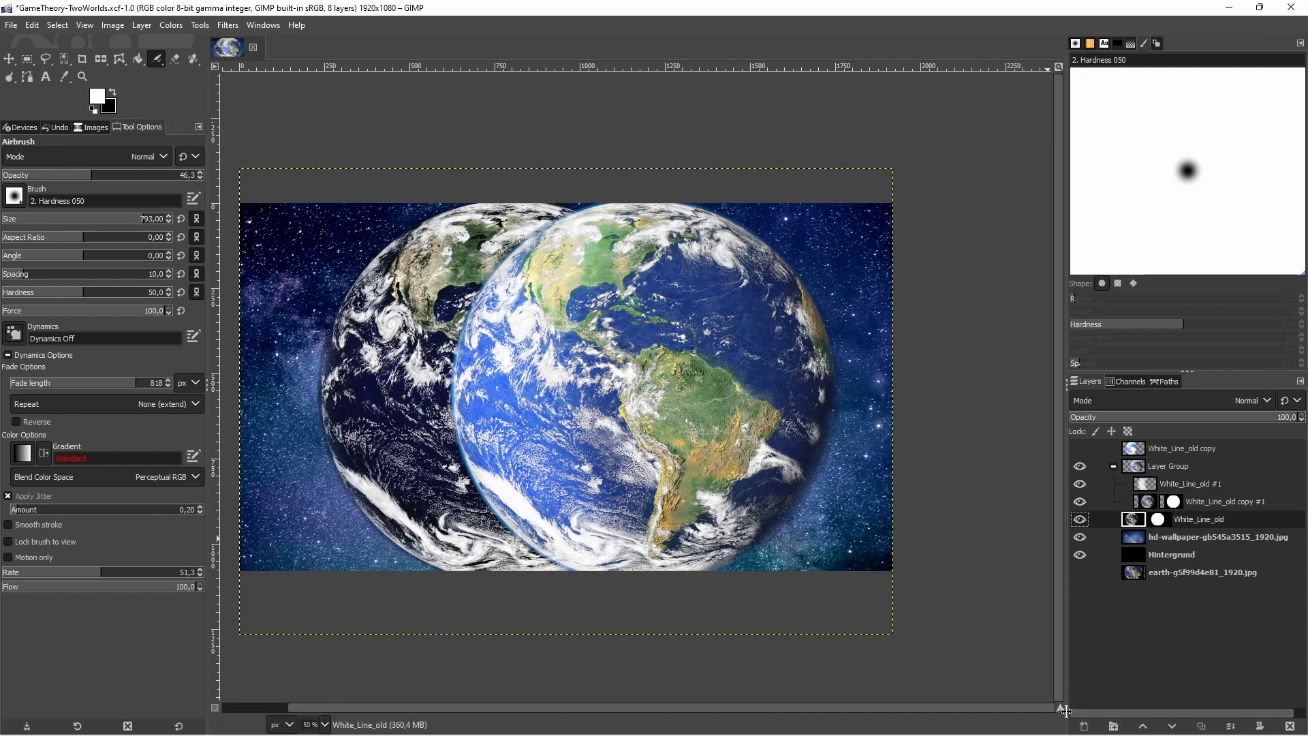
{"action": "left_click", "coordinate": [1085, 726]}
{"action": "left_click", "coordinate": [1172, 714]}
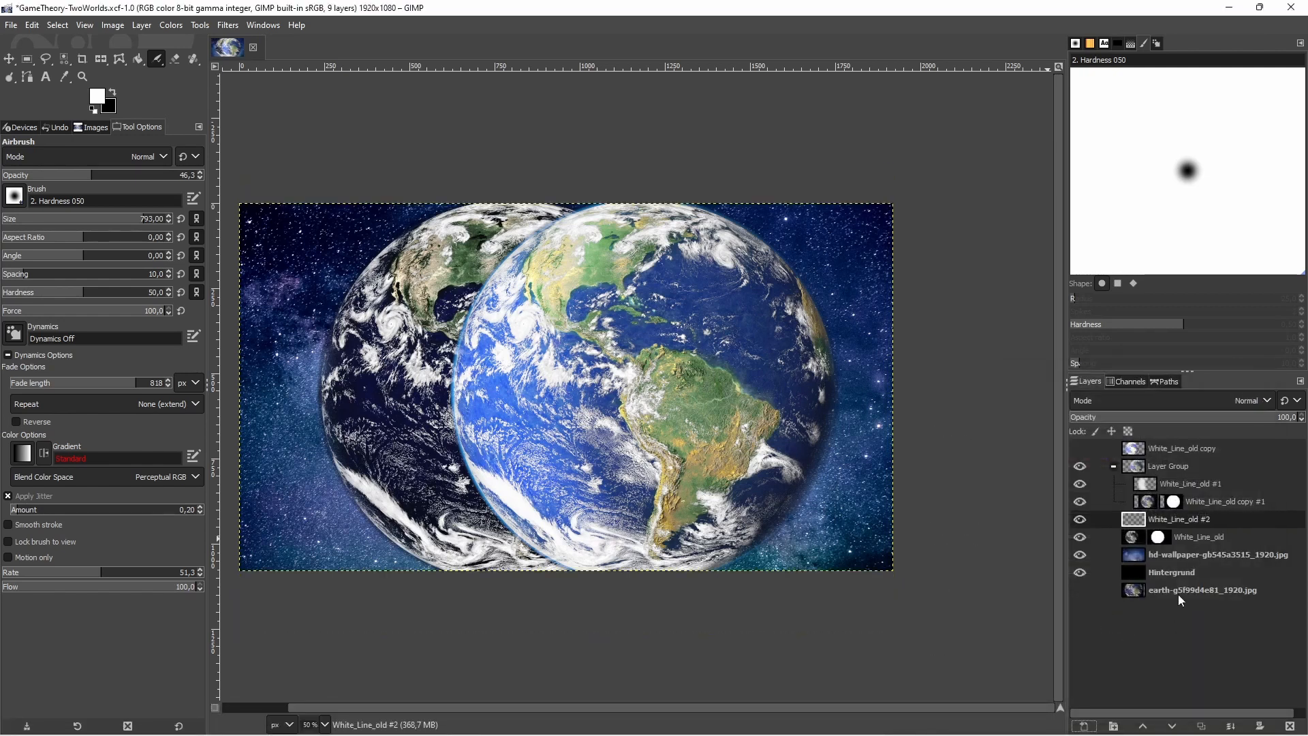
{"action": "left_click", "coordinate": [1114, 726]}
{"action": "left_click_drag", "start_coordinate": [1192, 554], "coordinate": [1168, 535]}
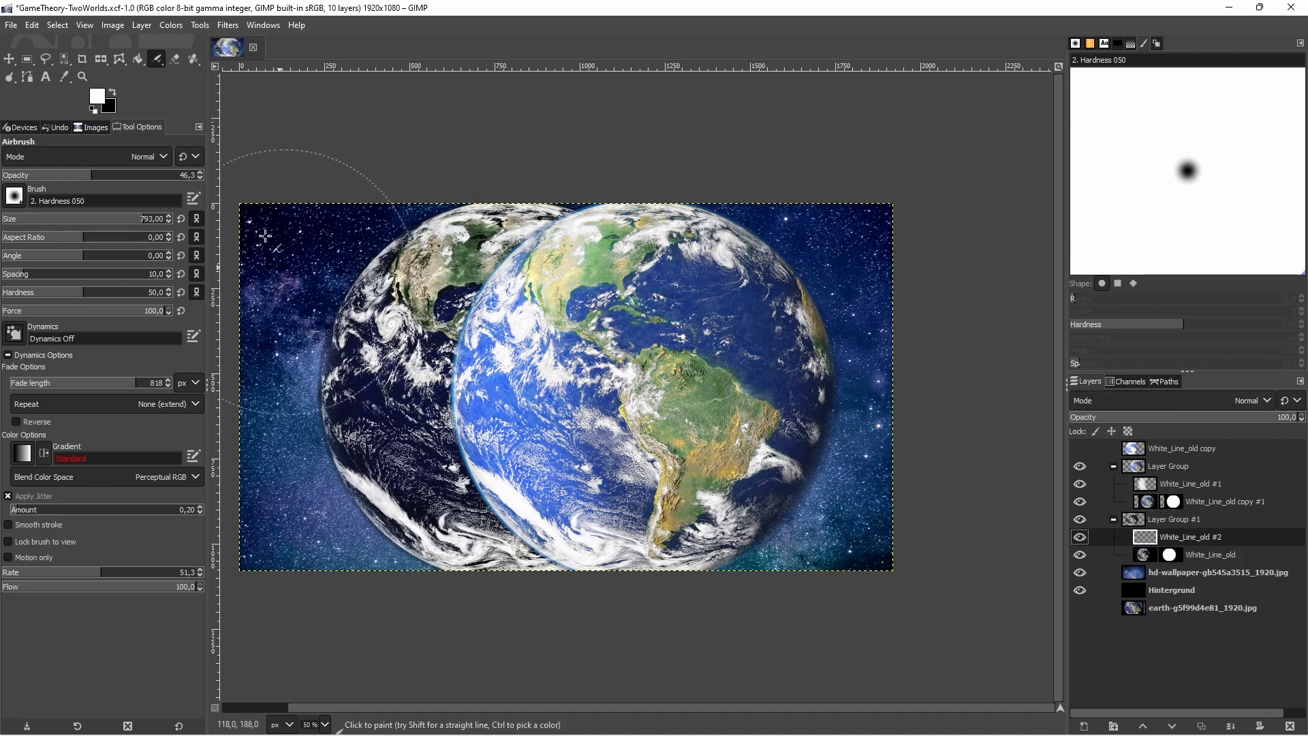
{"action": "left_click", "coordinate": [112, 93]}
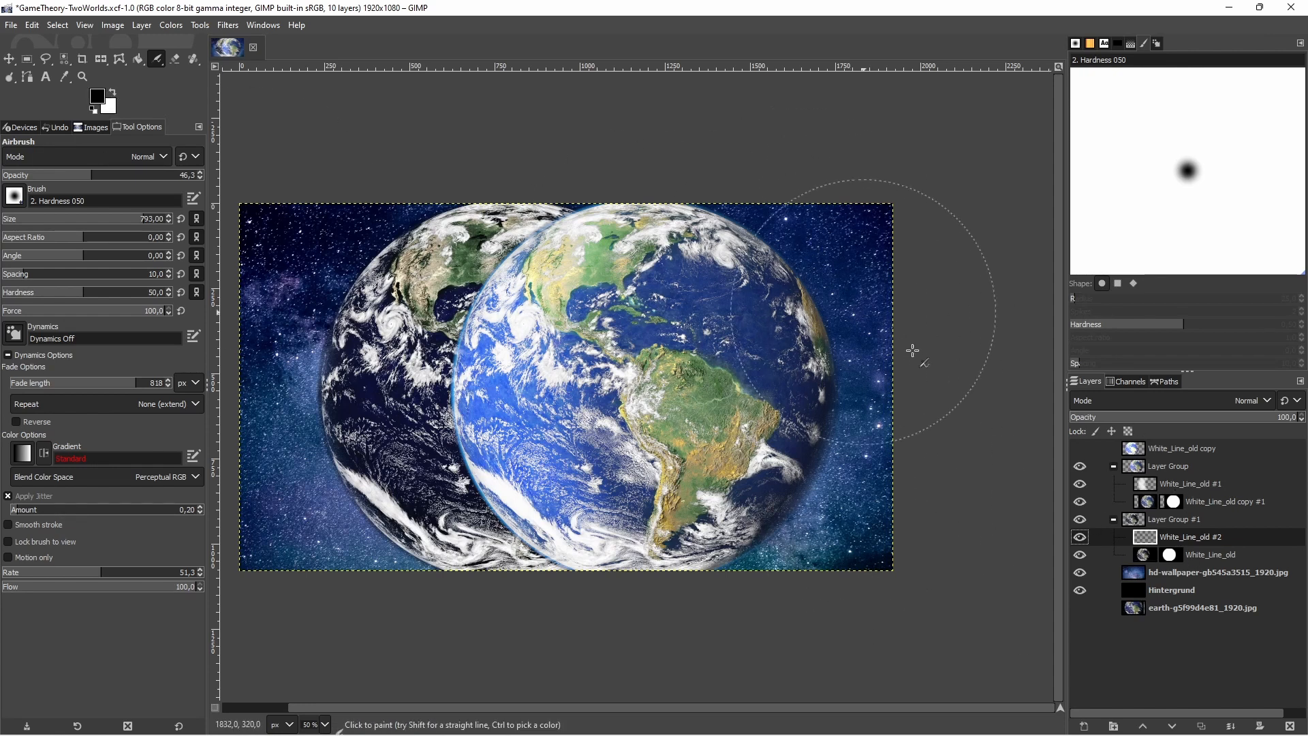
Try darkening the globes with black airbrush strokes on an additional transparent layer in Overlay mode, placed inside Layer Group #1
{"action": "key", "text": "shift+ctrl+n"}
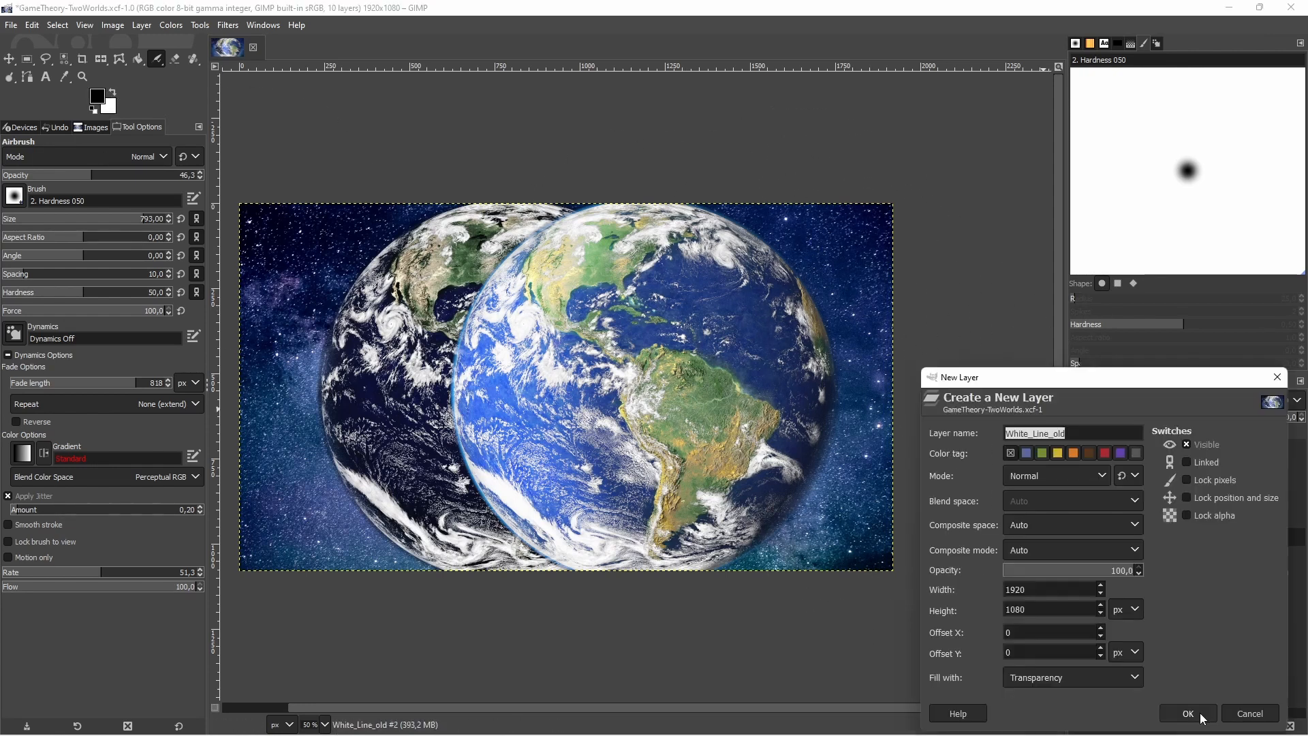
{"action": "left_click", "coordinate": [1183, 709]}
{"action": "left_click_drag", "start_coordinate": [1169, 536], "coordinate": [1179, 443]}
{"action": "left_click", "coordinate": [1182, 400]}
{"action": "left_click", "coordinate": [1102, 289]}
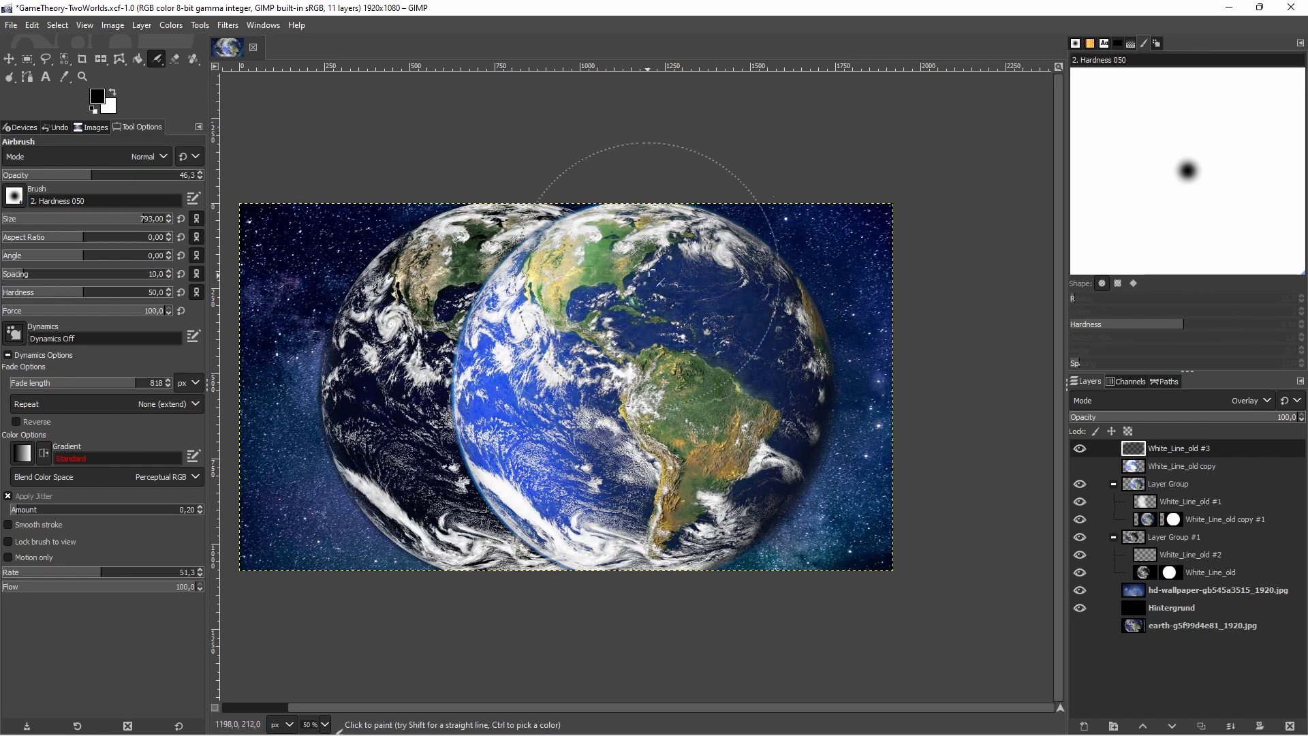
{"action": "left_click_drag", "start_coordinate": [637, 266], "coordinate": [929, 312]}
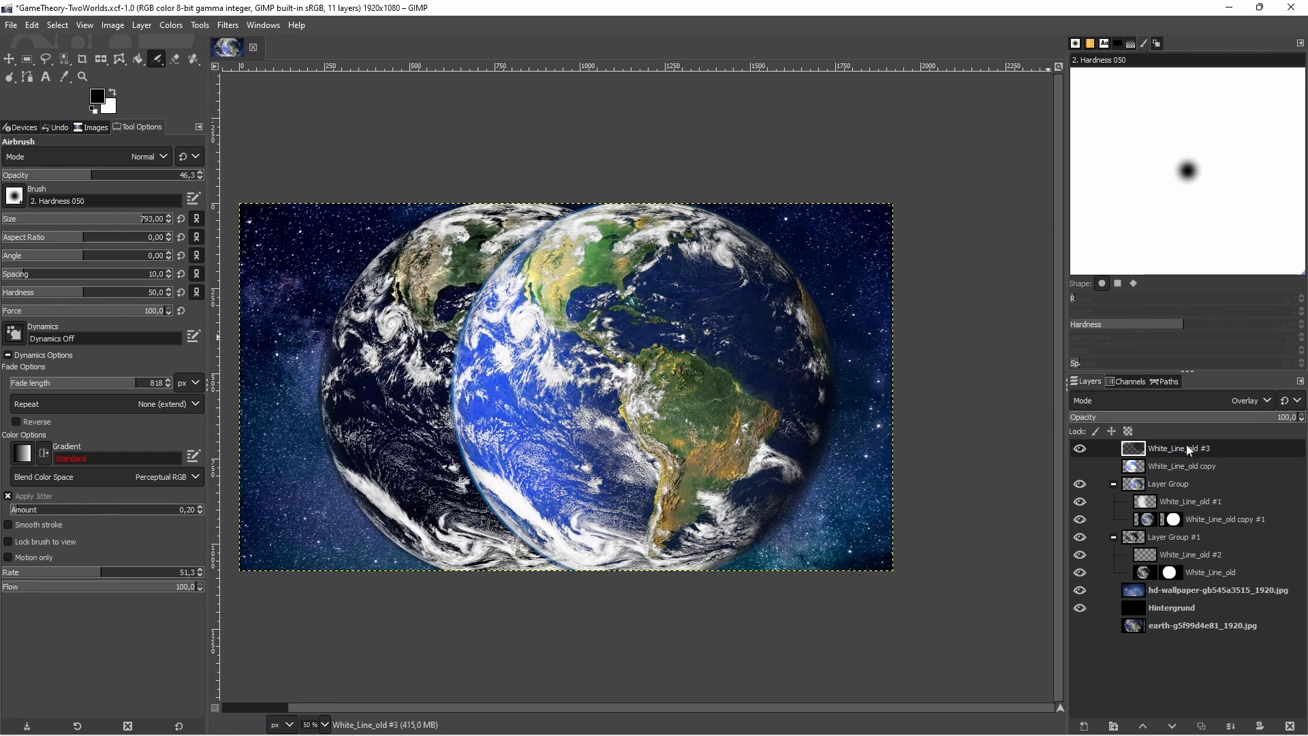
{"action": "left_click_drag", "start_coordinate": [1187, 449], "coordinate": [1159, 537]}
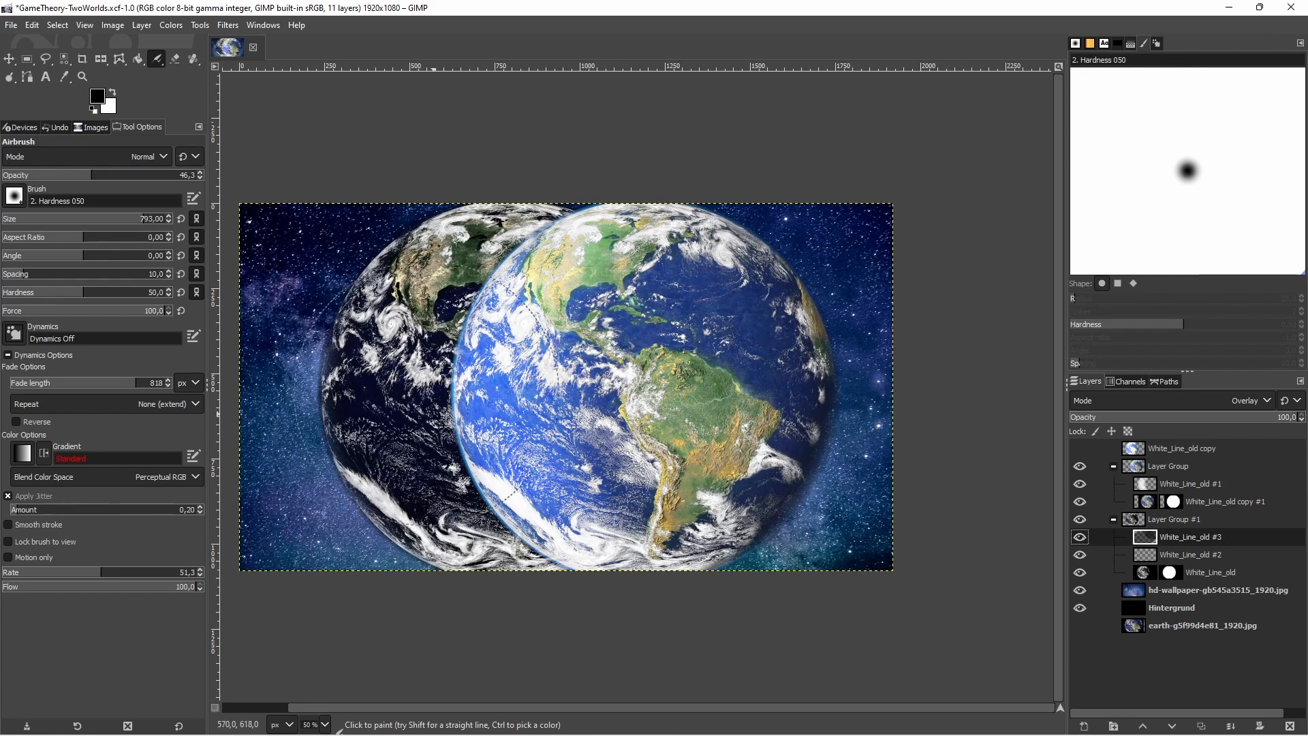
Airbrush a black shadow at 60.4 opacity on White_Line_old #2 beside the front globe, and select the hd-wallpaper layer
{"action": "mouse_move", "coordinate": [508, 415]}
{"action": "left_mouse_down"}
{"action": "mouse_move", "coordinate": [499, 395]}
{"action": "mouse_move", "coordinate": [561, 290]}
{"action": "mouse_move", "coordinate": [500, 467]}
{"action": "mouse_move", "coordinate": [594, 581]}
{"action": "mouse_move", "coordinate": [518, 537]}
{"action": "left_mouse_up"}
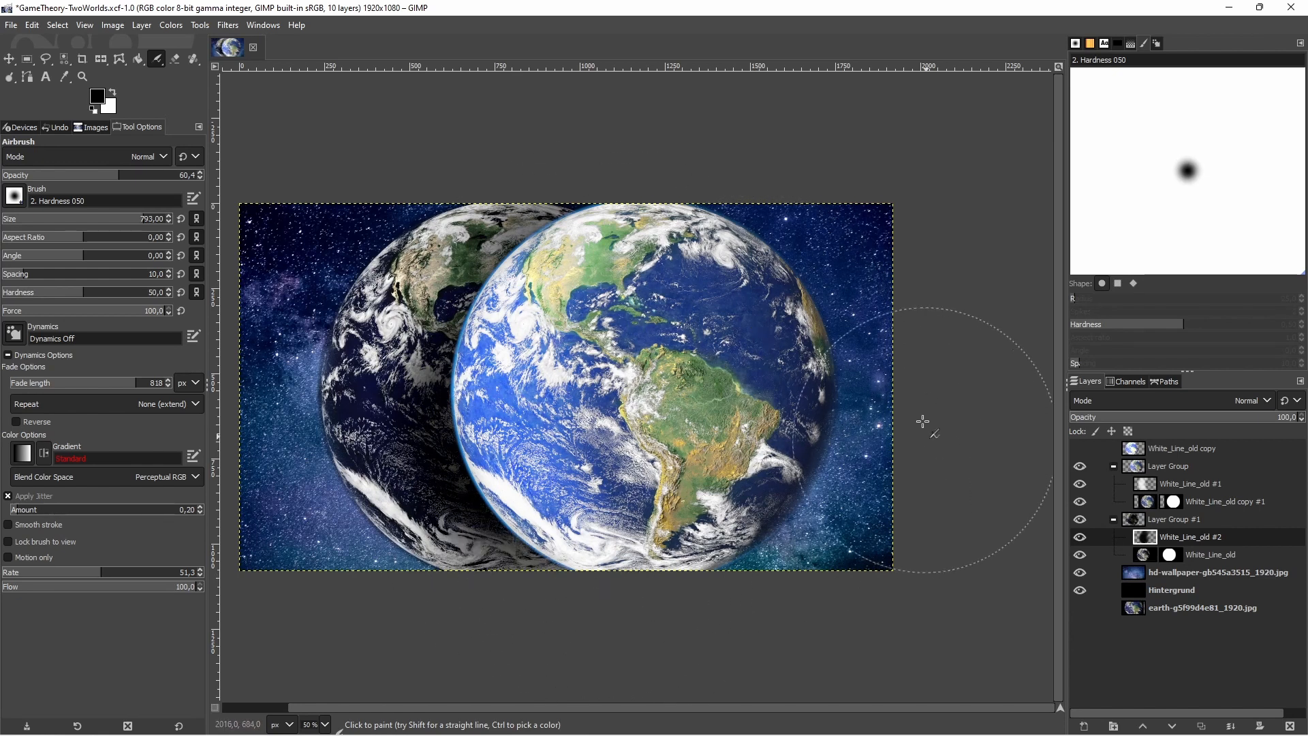
{"action": "key", "text": "ctrl"}
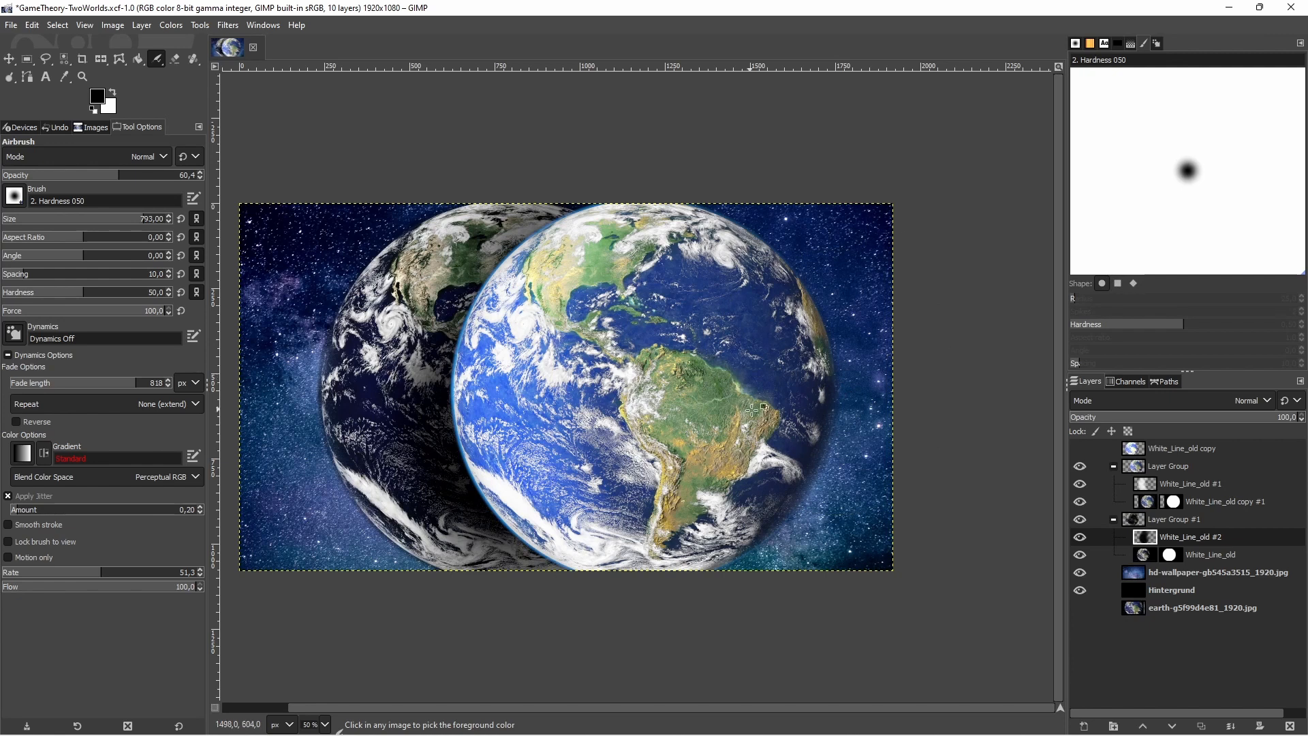
{"action": "left_click", "coordinate": [1191, 574]}
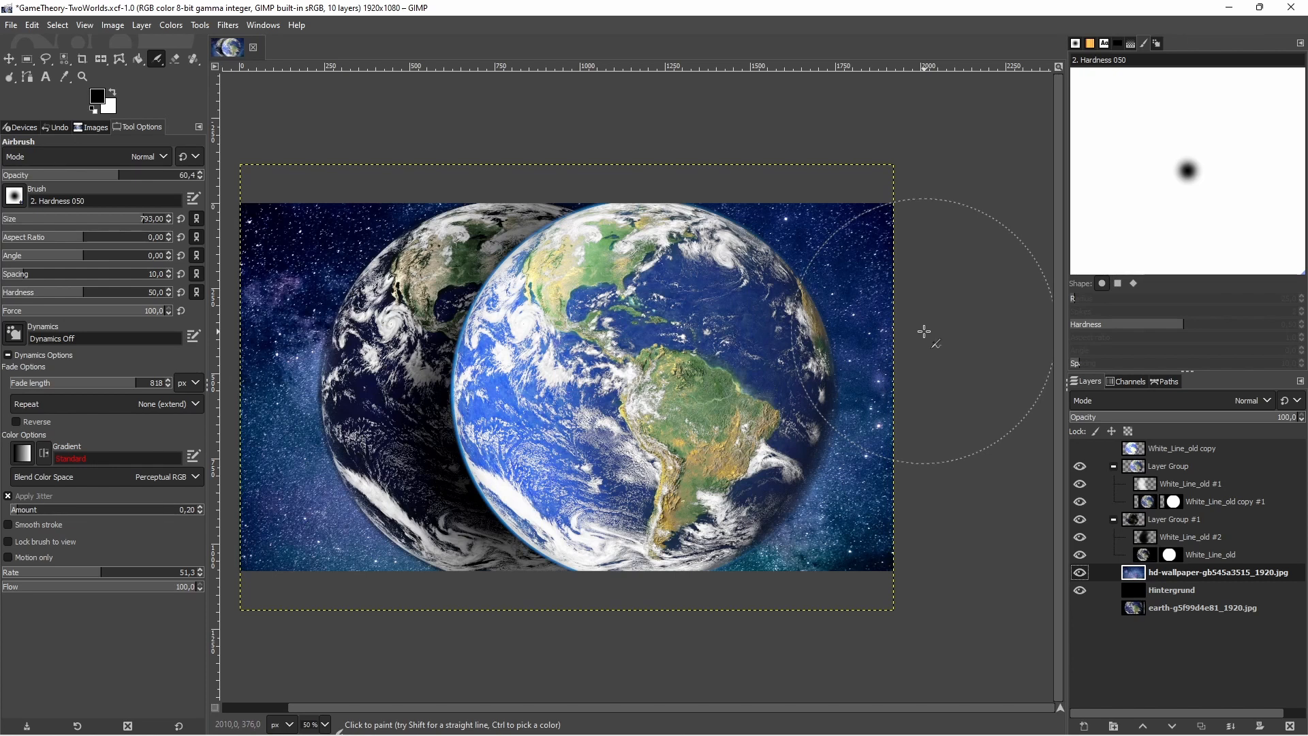
{"action": "left_click", "coordinate": [1198, 588]}
{"action": "left_click", "coordinate": [1196, 576]}
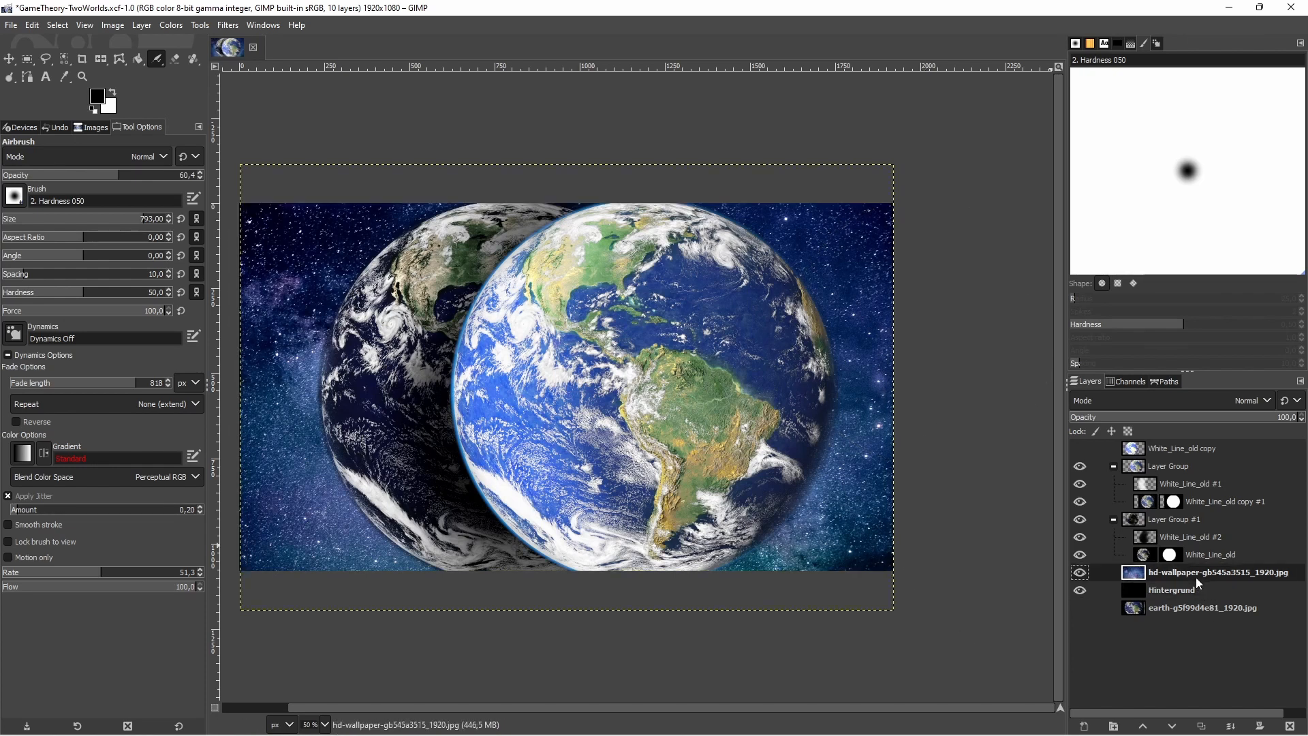
{"action": "left_click", "coordinate": [177, 26]}
{"action": "left_click", "coordinate": [187, 197]}
{"action": "left_click_drag", "start_coordinate": [981, 330], "coordinate": [993, 316]}
{"action": "left_click", "coordinate": [1241, 507]}
Brighten the starry hd-wallpaper layer with the Exposure filter, setting exposure to 2.907
{"action": "left_click", "coordinate": [177, 25]}
{"action": "left_click", "coordinate": [189, 128]}
{"action": "left_click_drag", "start_coordinate": [1089, 187], "coordinate": [1134, 202]}
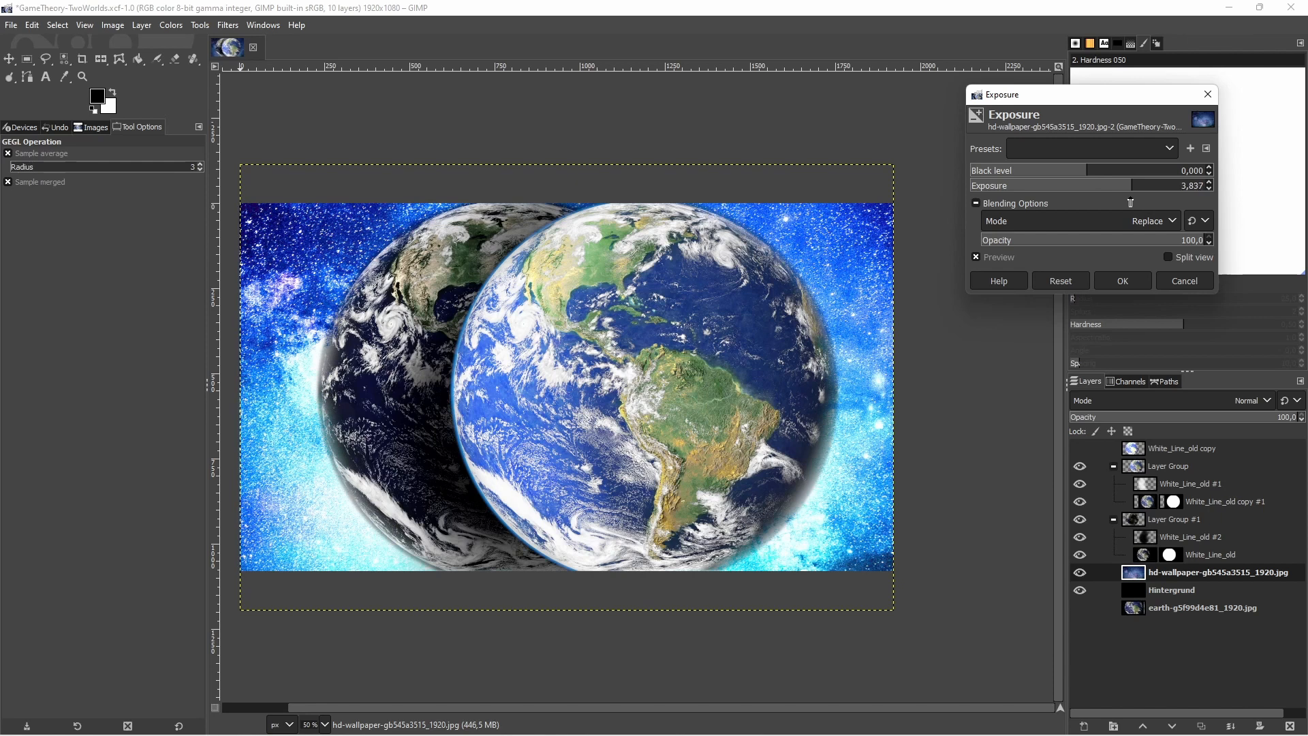
{"action": "left_click_drag", "start_coordinate": [1131, 203], "coordinate": [1121, 198]}
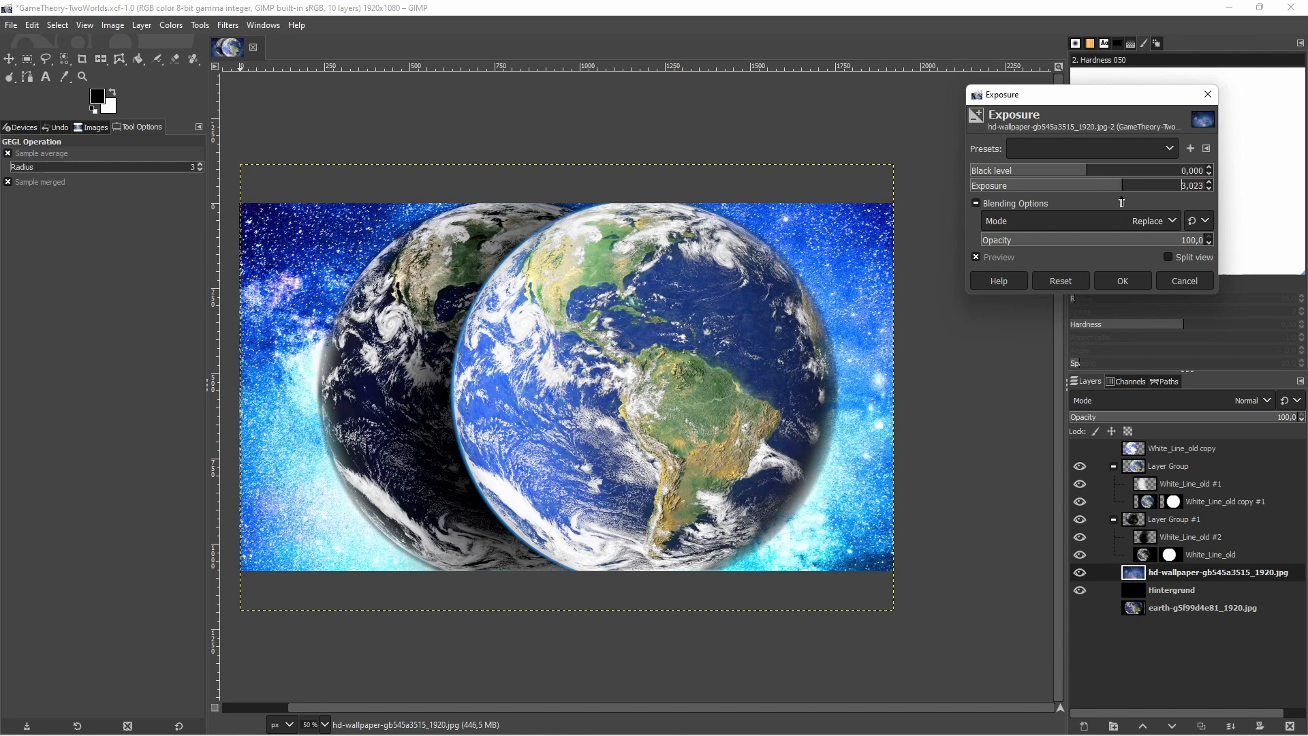
{"action": "left_click", "coordinate": [1119, 281]}
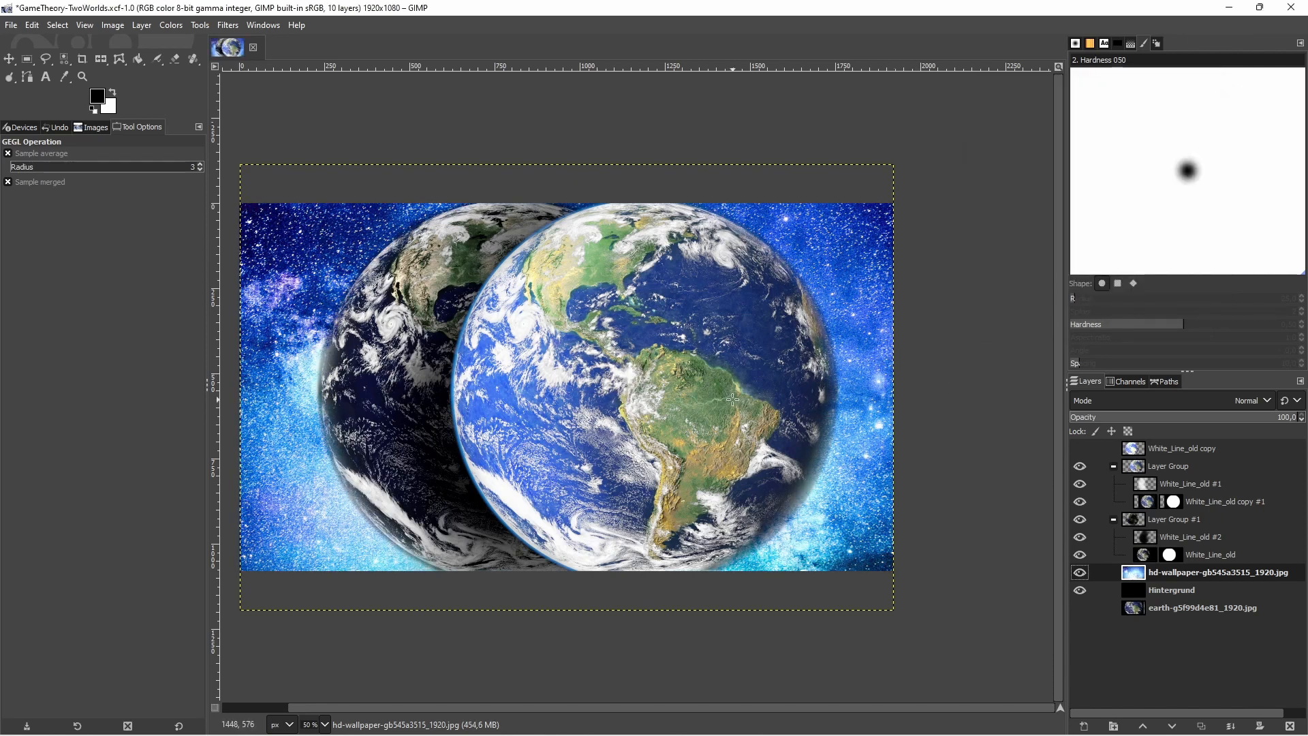
Add the white text "Complexities of Game Lore" in Roboto Heavy at 159 px in the image's lower-left corner
{"action": "scroll", "coordinate": [733, 400], "scroll_direction": "down", "scroll_amount": 2}
{"action": "scroll", "coordinate": [733, 400], "scroll_direction": "up", "scroll_amount": 2}
{"action": "scroll", "coordinate": [720, 395], "scroll_direction": "down", "scroll_amount": 1}
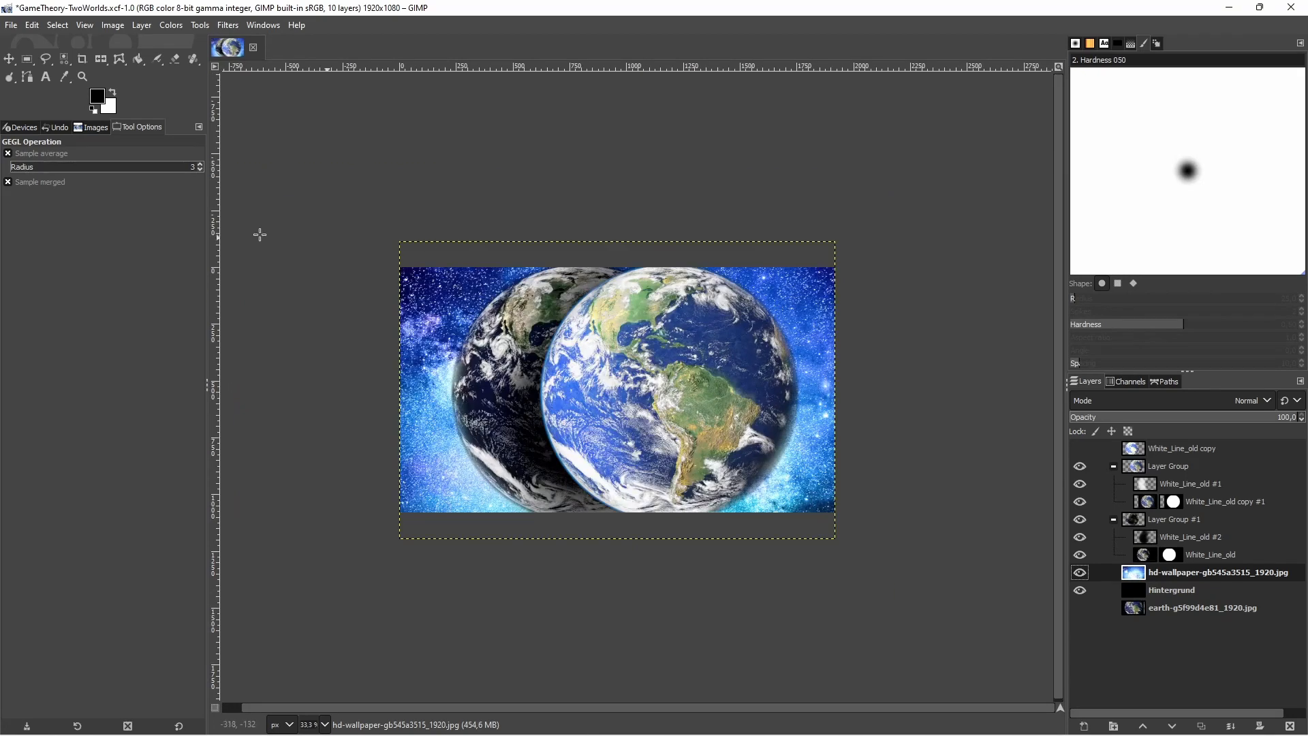
{"action": "left_click", "coordinate": [52, 80]}
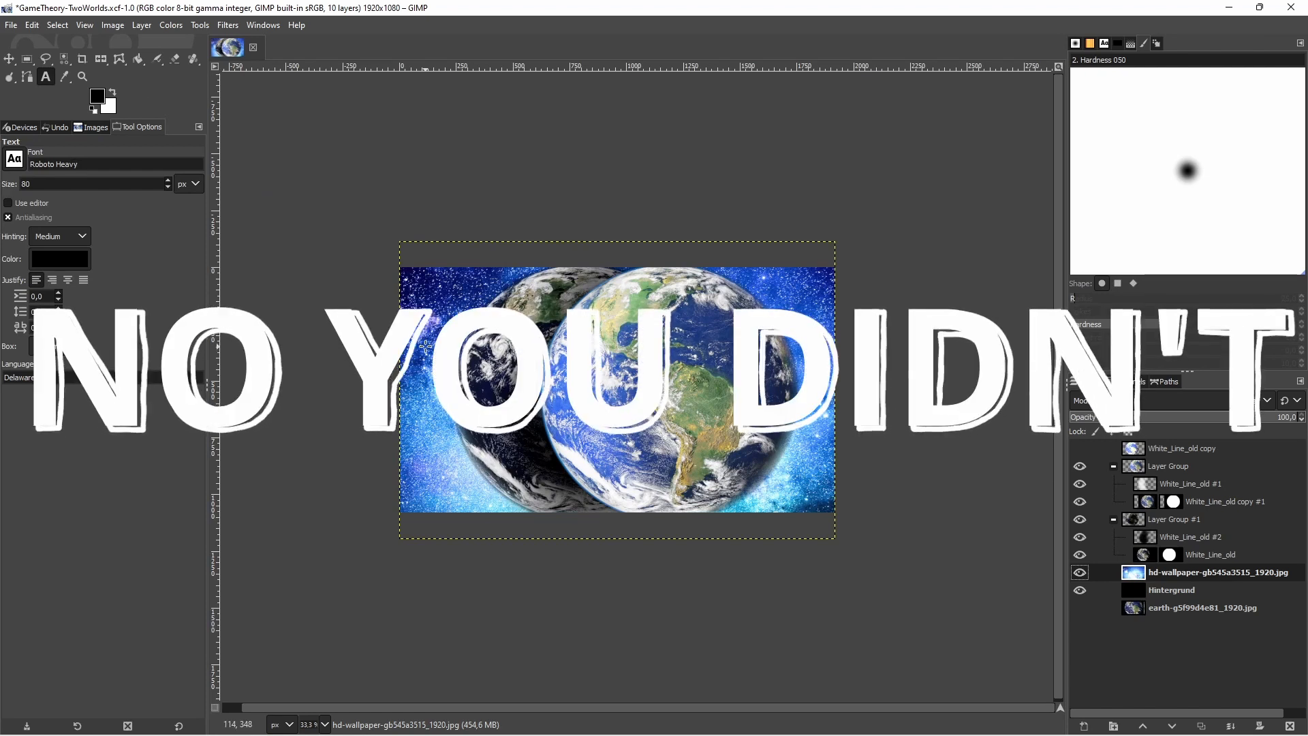
{"action": "key", "text": "x"}
{"action": "left_click", "coordinate": [418, 280]}
{"action": "type", "text": "Complexities of Game Lore"}
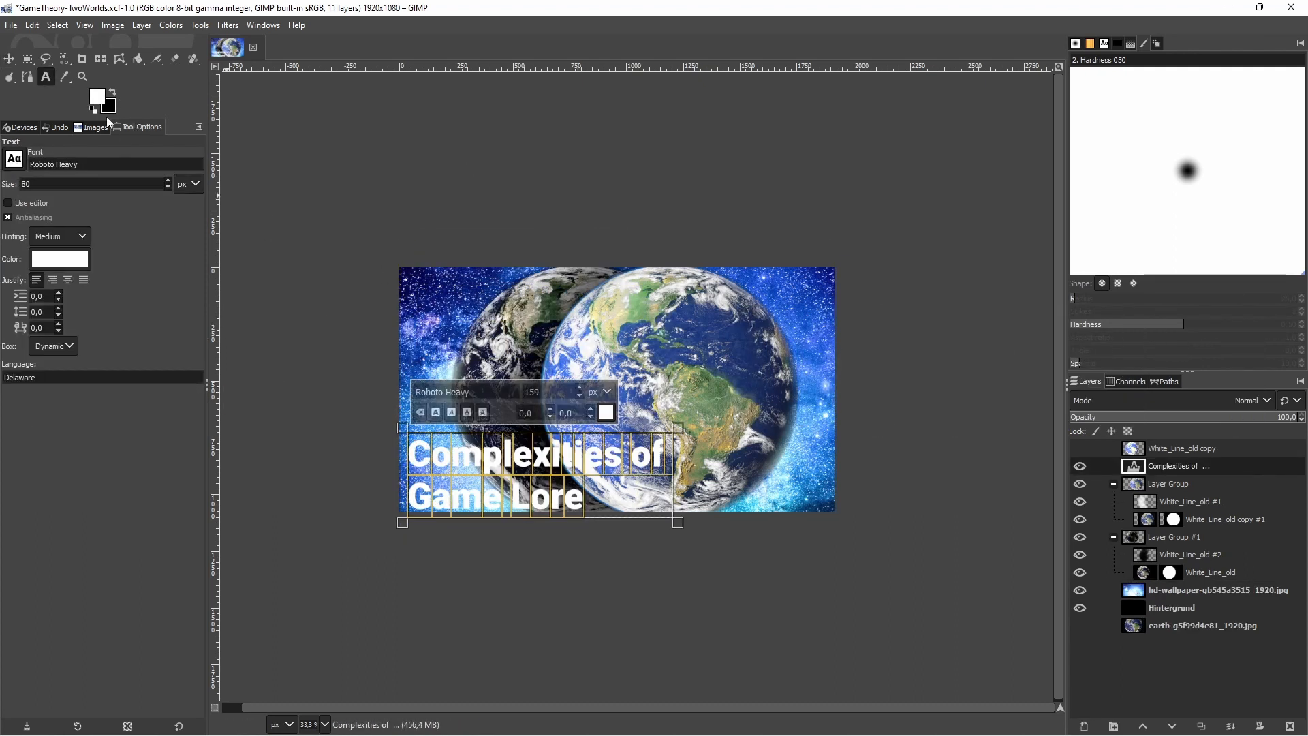
{"action": "left_click", "coordinate": [9, 59]}
{"action": "left_click_drag", "start_coordinate": [443, 456], "coordinate": [439, 448]}
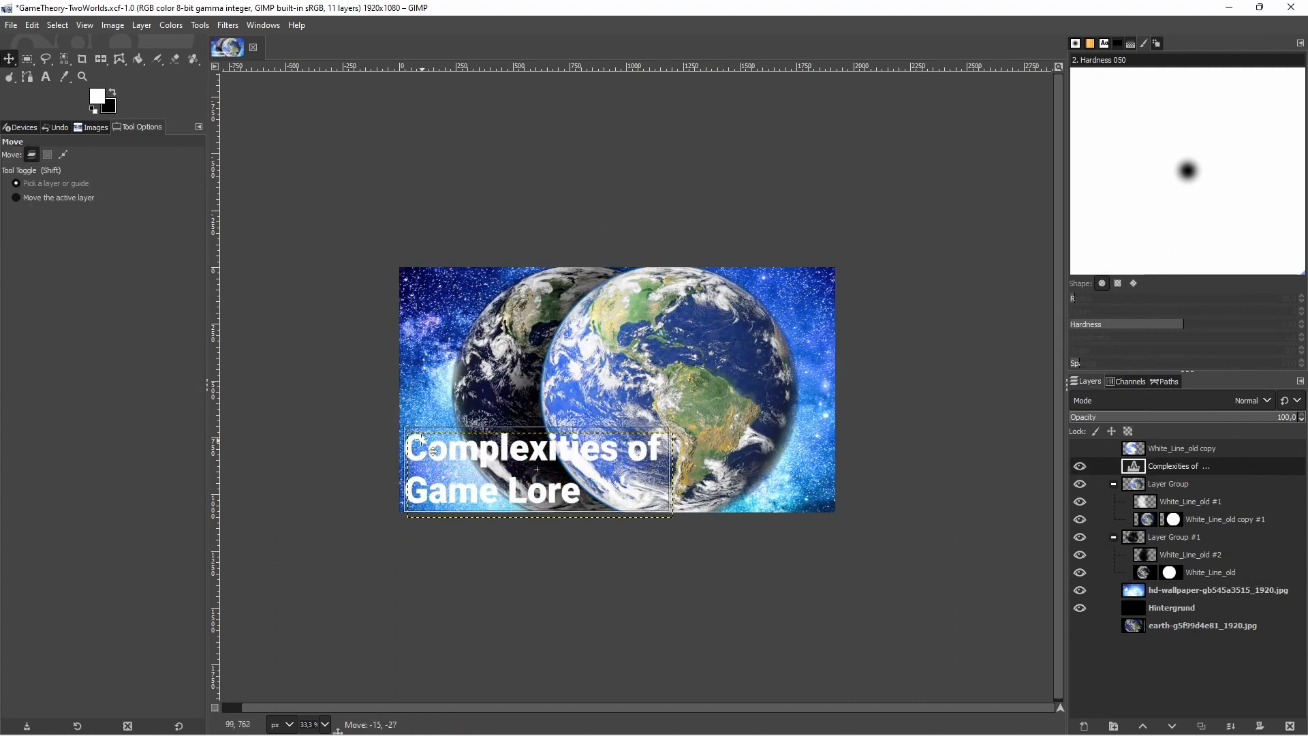
Change the title text's font to Mova and reposition it slightly inward from the image's lower-left corner
{"action": "left_click", "coordinate": [46, 77]}
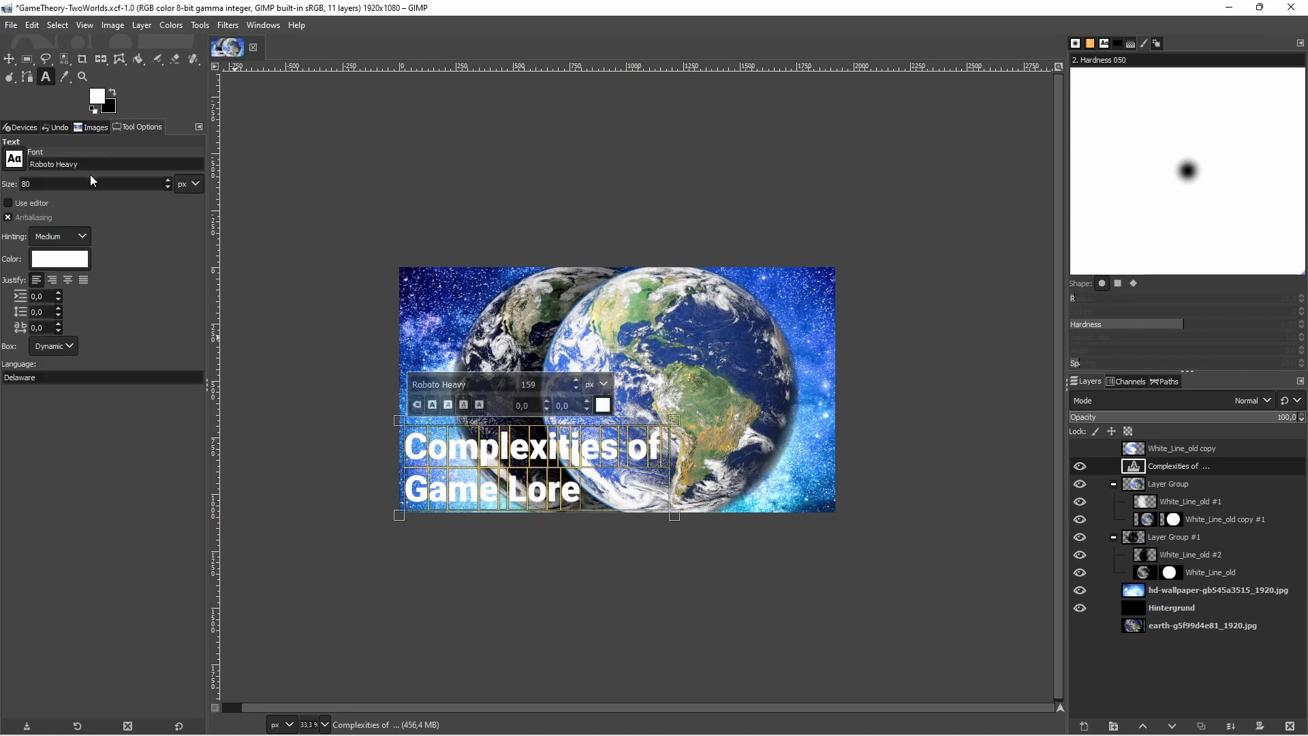
{"action": "left_click_drag", "start_coordinate": [88, 165], "coordinate": [38, 164]}
{"action": "type", "text": "im"}
{"action": "type", "text": "va"}
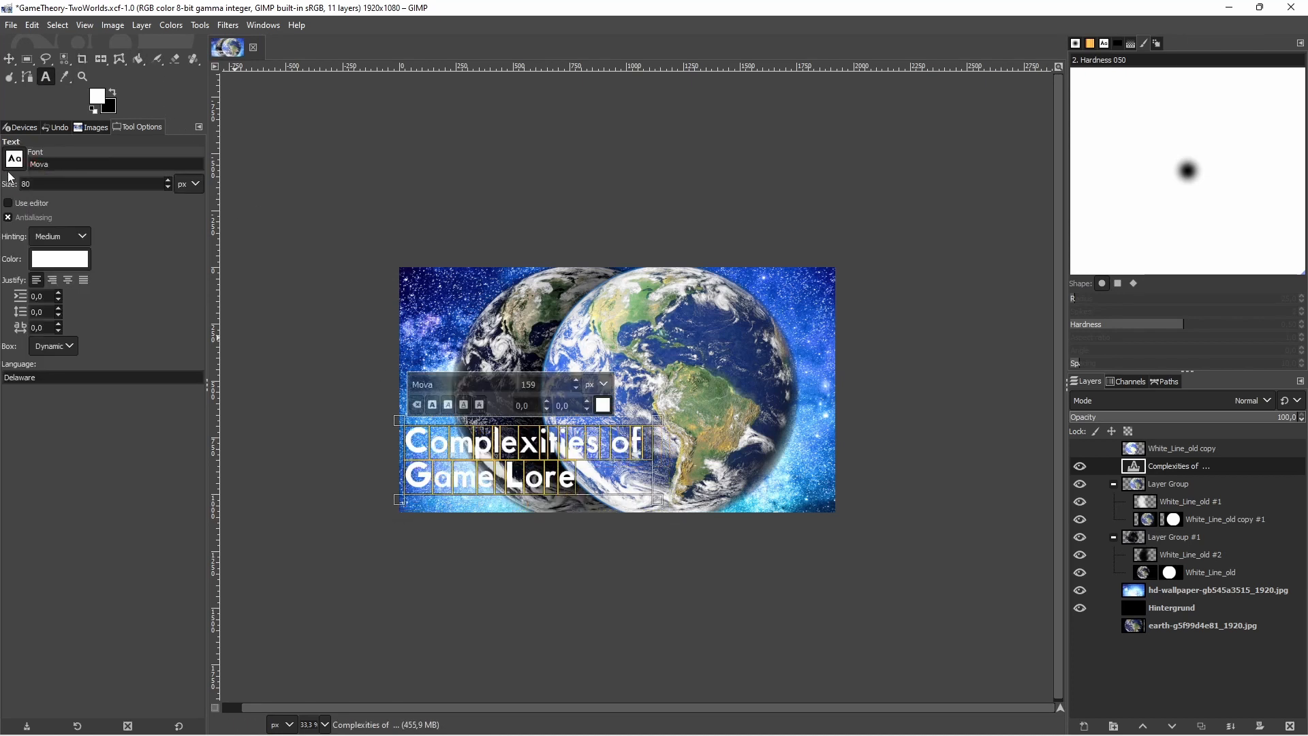
{"action": "left_click", "coordinate": [10, 59]}
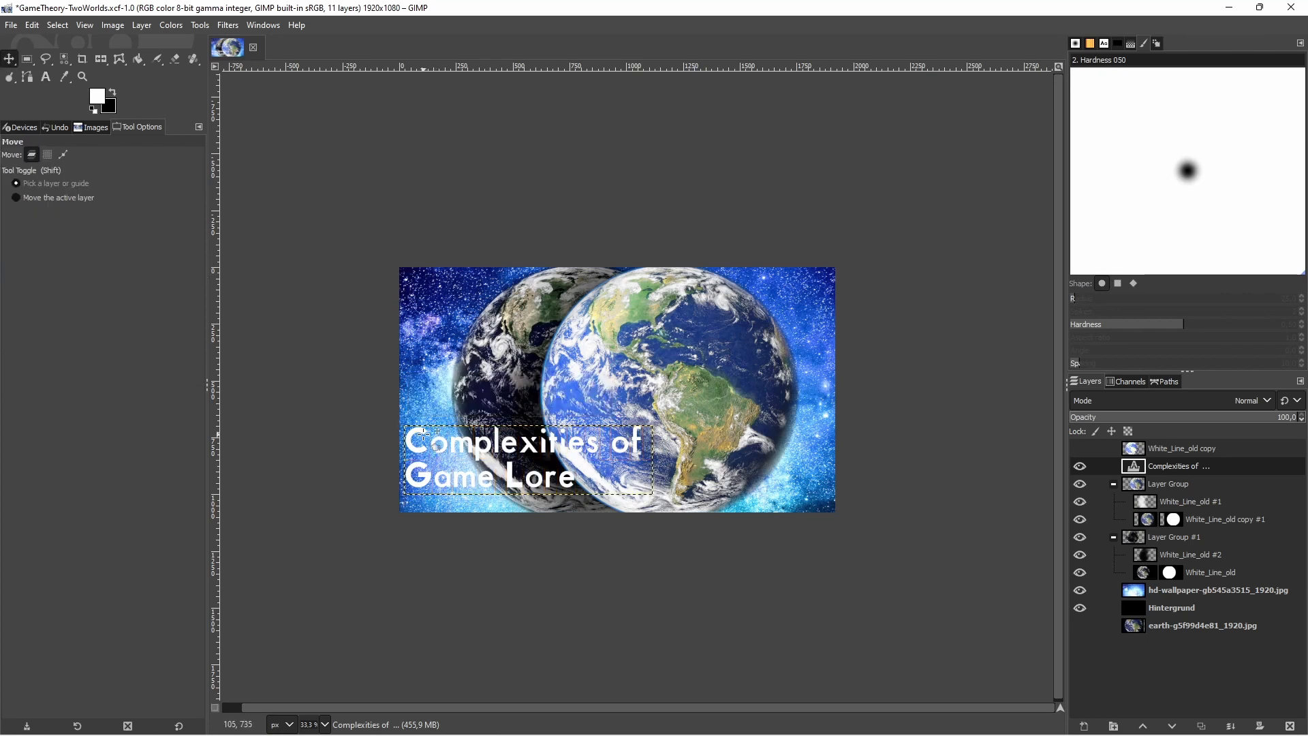
{"action": "left_click_drag", "start_coordinate": [425, 433], "coordinate": [430, 441]}
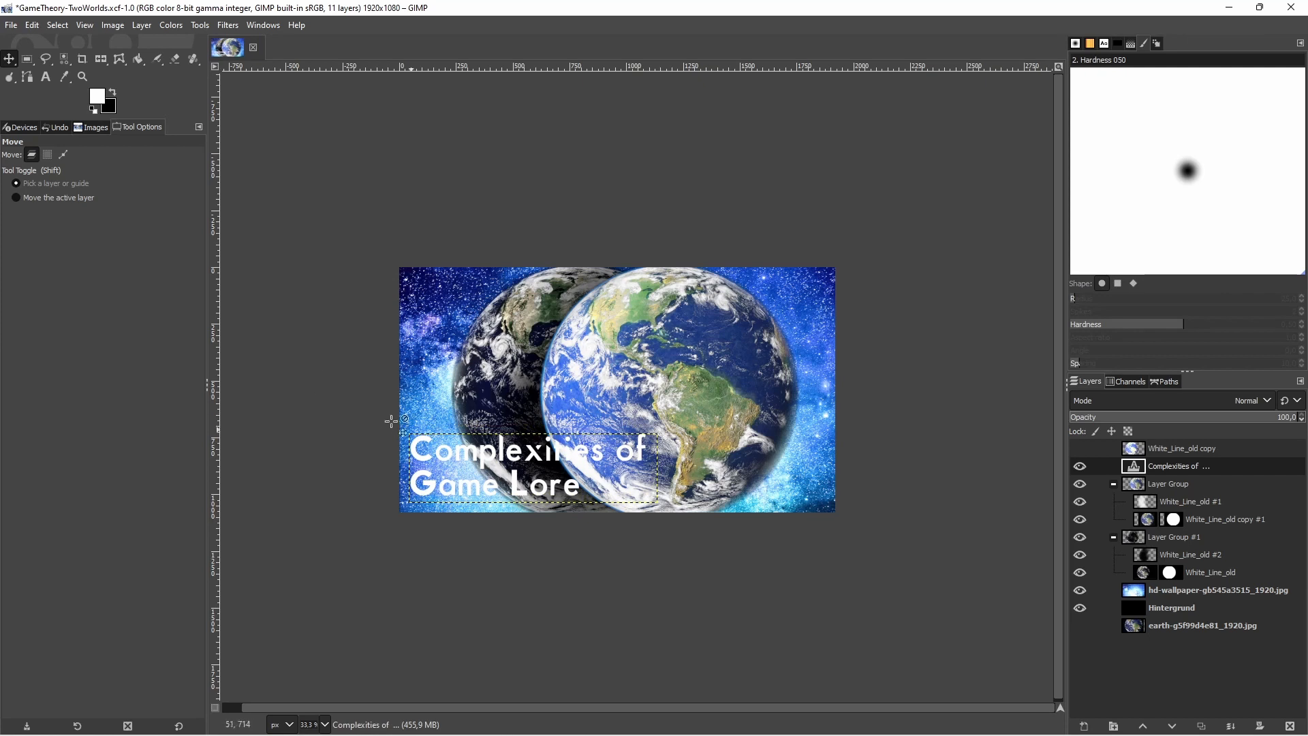
Rewrite the title in all capitals as "COMPLEXITIES OF GAME LORE", keeping it over the lower-left part of the image
{"action": "left_click", "coordinate": [51, 81]}
{"action": "left_click", "coordinate": [589, 491]}
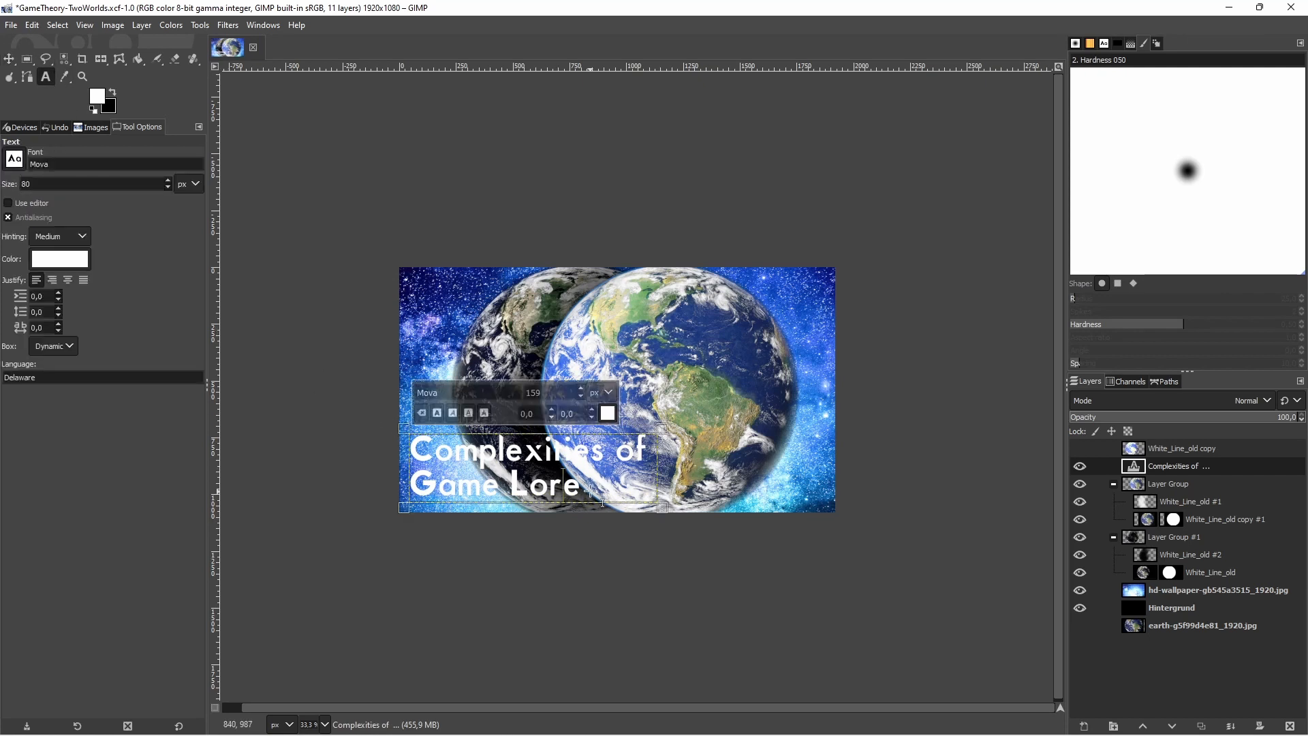
{"action": "left_click_drag", "start_coordinate": [587, 492], "coordinate": [382, 434]}
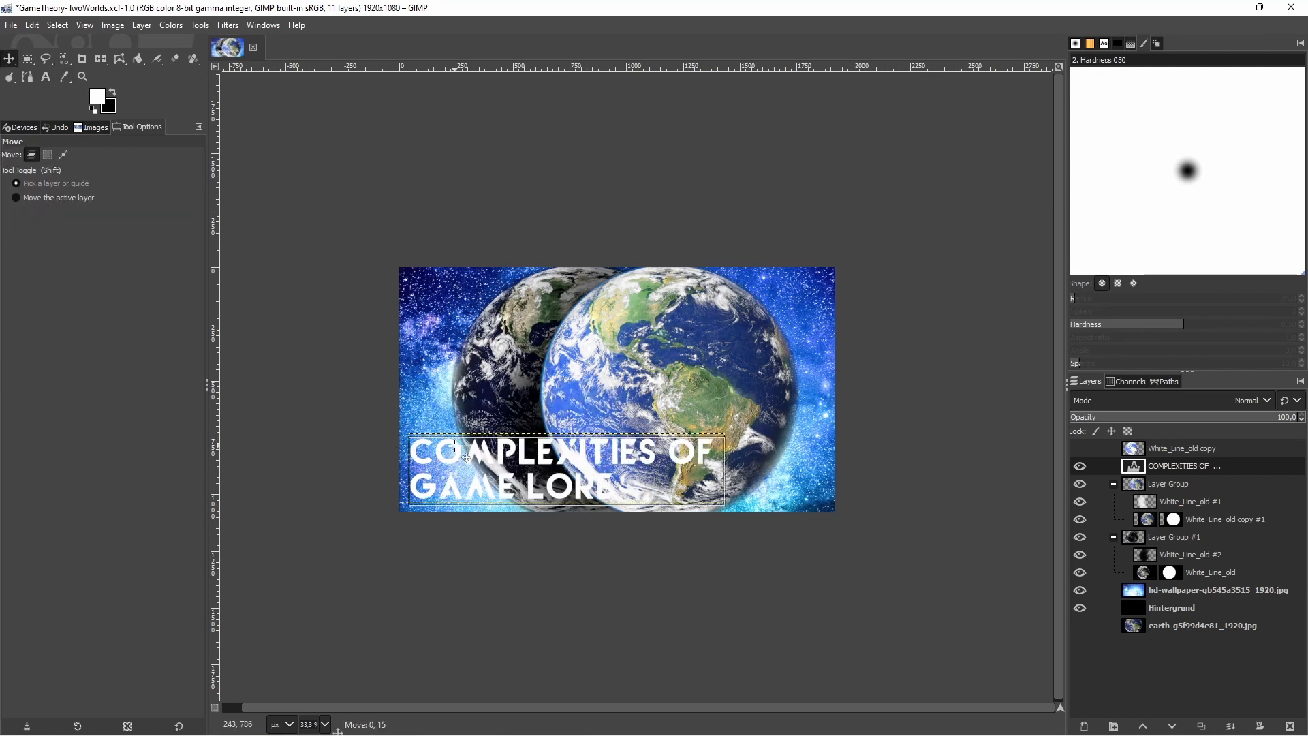
{"action": "left_click_drag", "start_coordinate": [457, 446], "coordinate": [456, 449]}
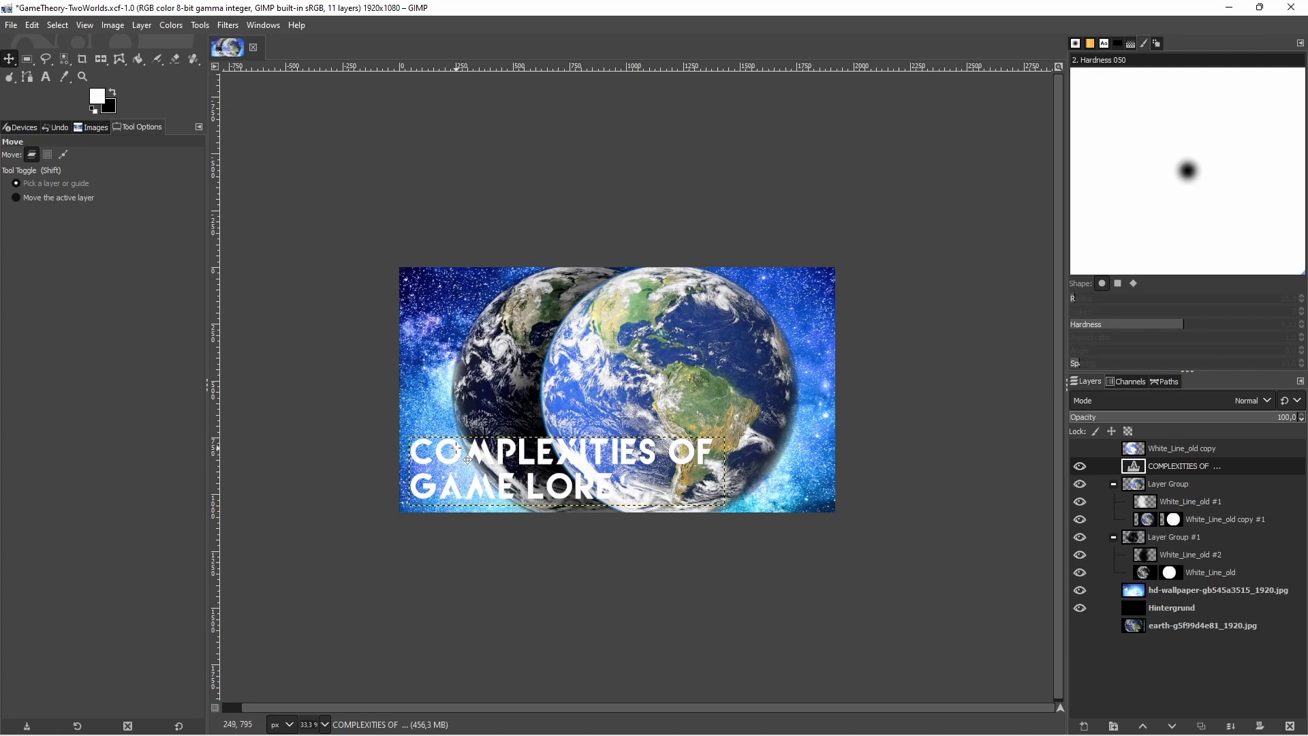
Place the title text layer in a new layer group and duplicate it within that group
{"action": "left_click", "coordinate": [1113, 727]}
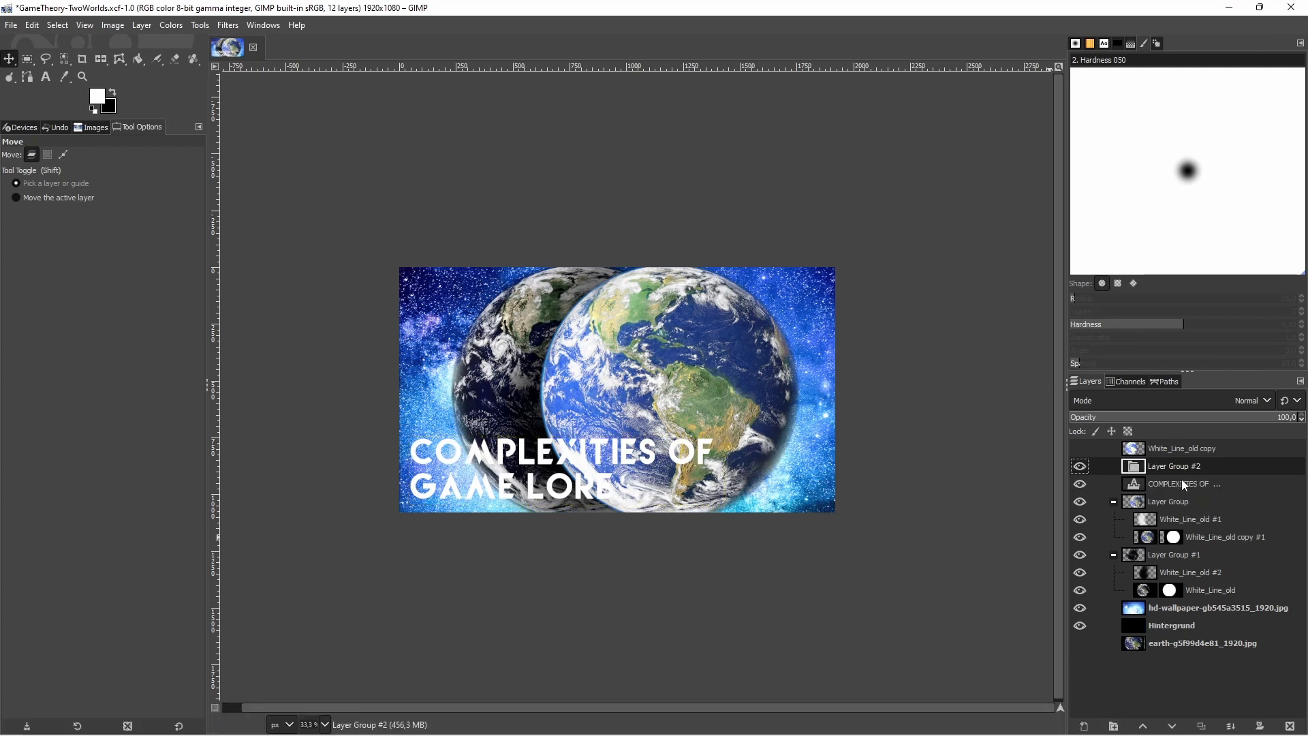
{"action": "mouse_move", "coordinate": [1179, 486]}
{"action": "left_mouse_down"}
{"action": "mouse_move", "coordinate": [1181, 472]}
{"action": "mouse_move", "coordinate": [1179, 488]}
{"action": "left_mouse_up"}
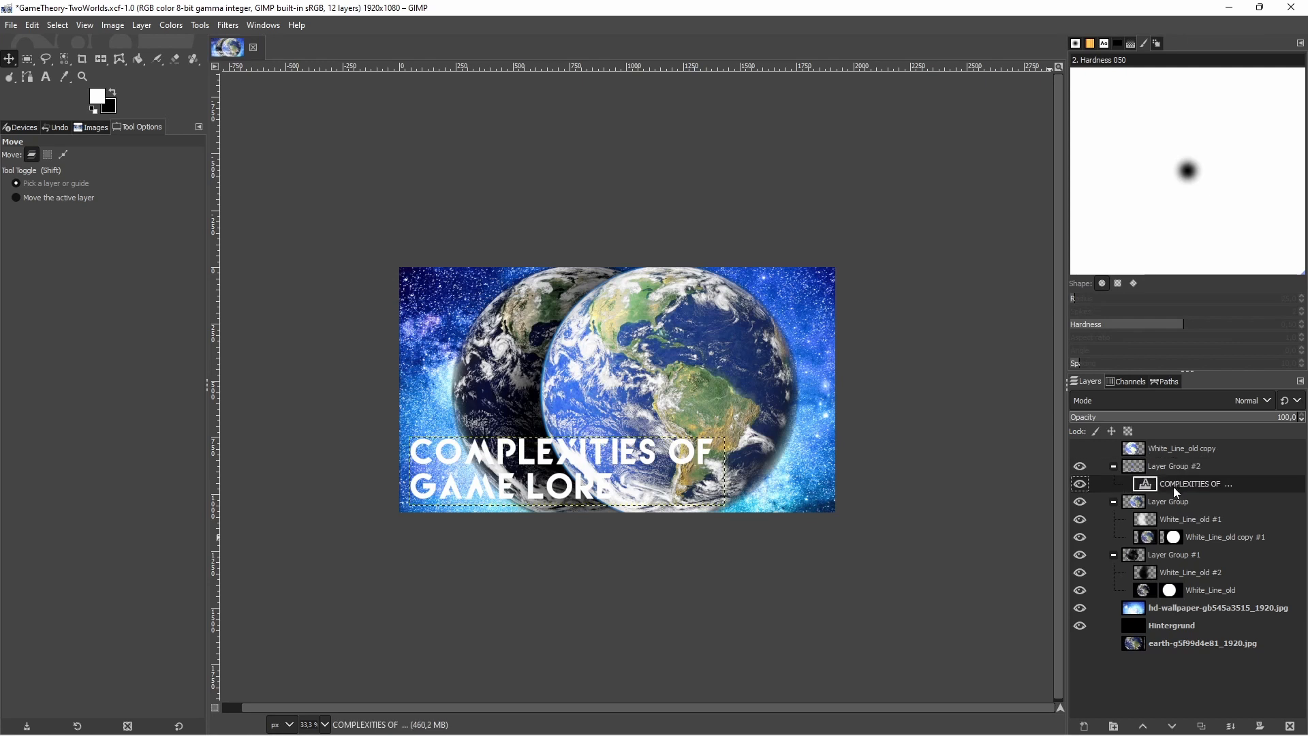
{"action": "left_click", "coordinate": [1201, 725]}
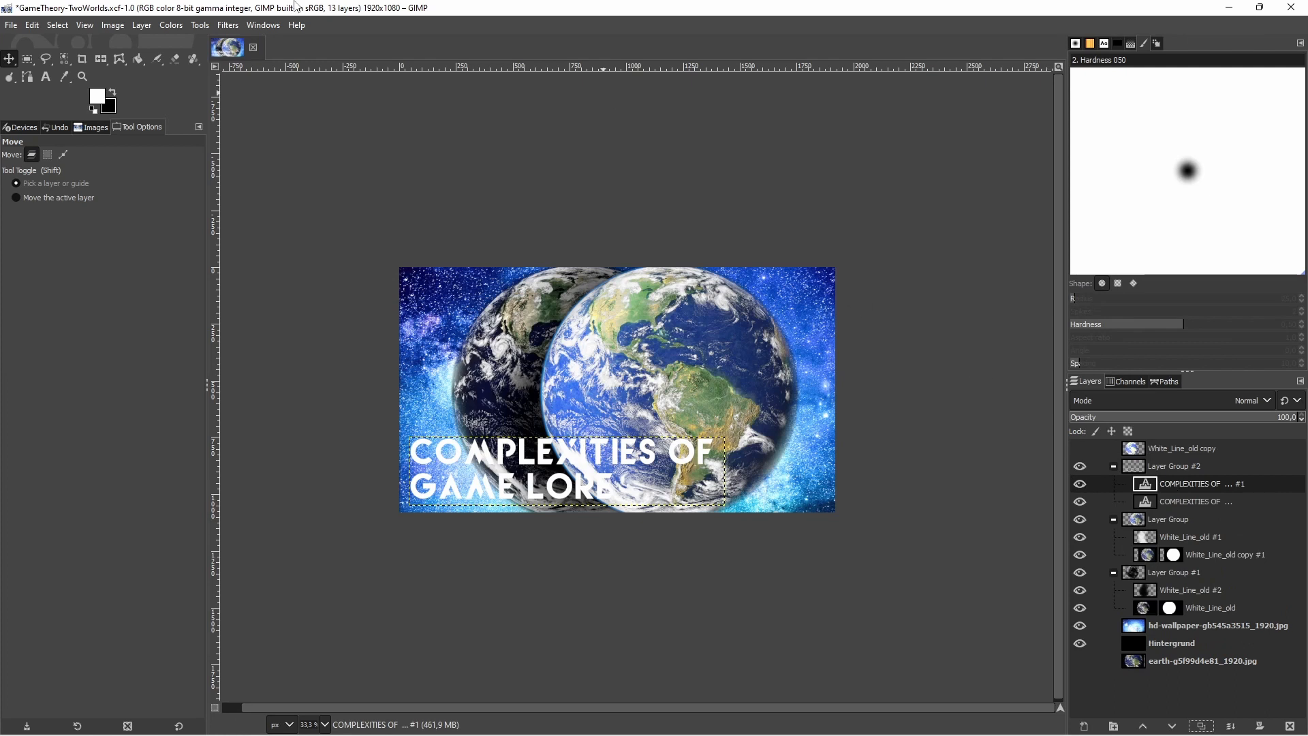
Apply a black drop shadow to the duplicated title layer with X and Y offsets of 20 and an opacity of 1.128
{"action": "left_click", "coordinate": [228, 25]}
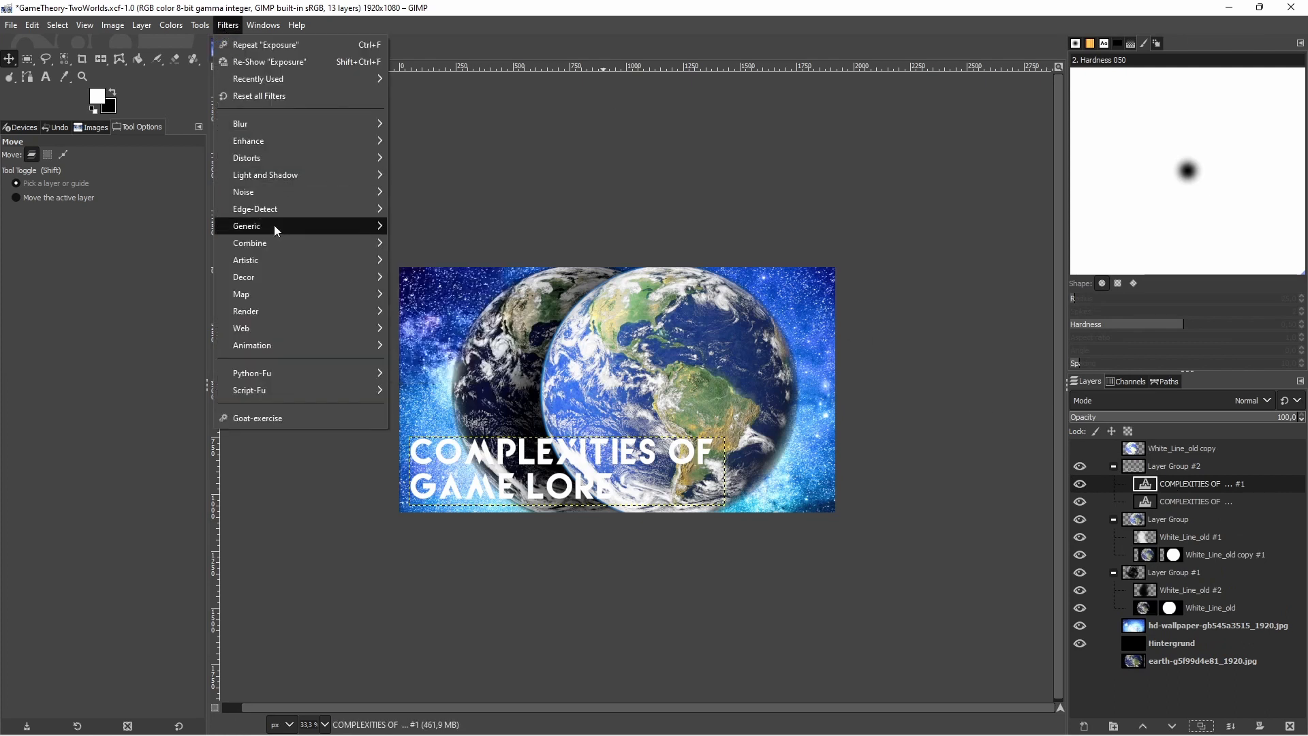
{"action": "mouse_move", "coordinate": [309, 174]}
{"action": "left_click", "coordinate": [423, 278]}
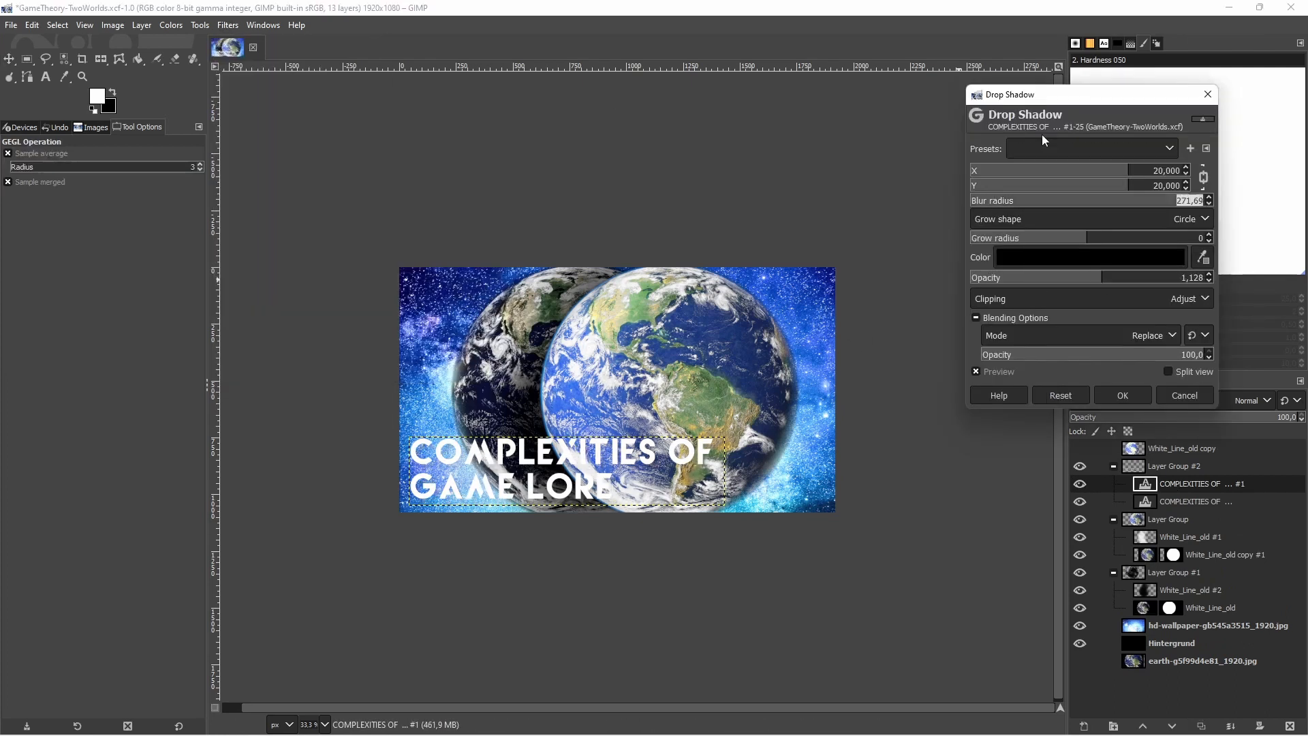
{"action": "left_click", "coordinate": [1130, 396]}
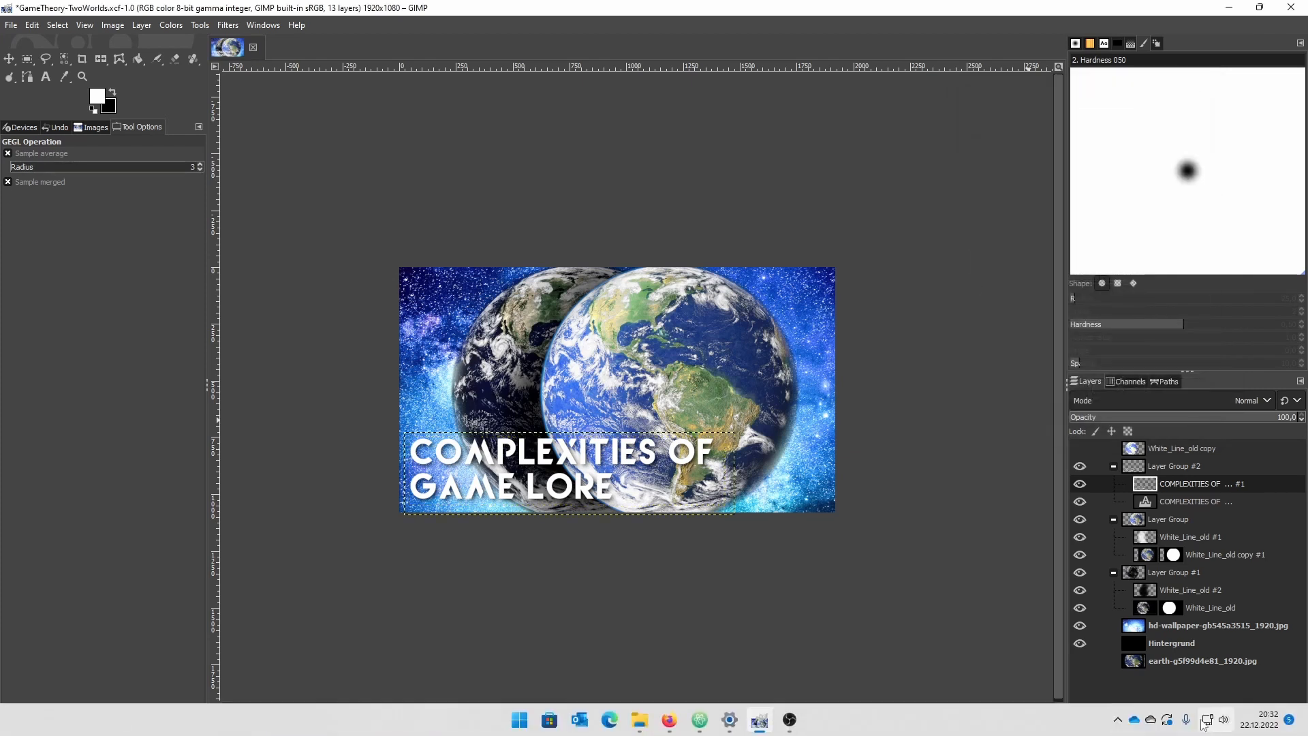
Duplicate the drop-shadowed title layer within its layer group
{"action": "left_click", "coordinate": [1202, 726]}
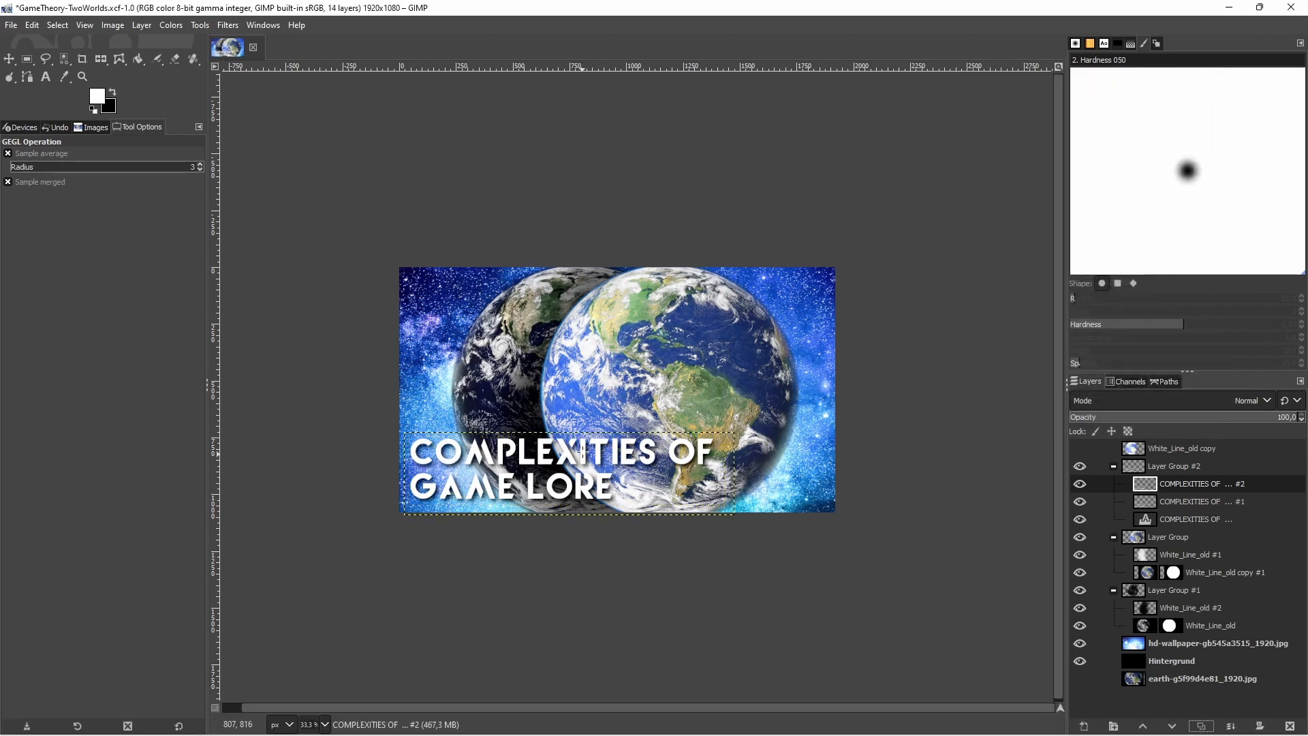
{"action": "scroll", "coordinate": [582, 452], "scroll_direction": "down", "scroll_amount": 1}
{"action": "scroll", "coordinate": [579, 435], "scroll_direction": "up", "scroll_amount": 1}
{"action": "scroll", "coordinate": [712, 485], "scroll_direction": "up", "scroll_amount": 1}
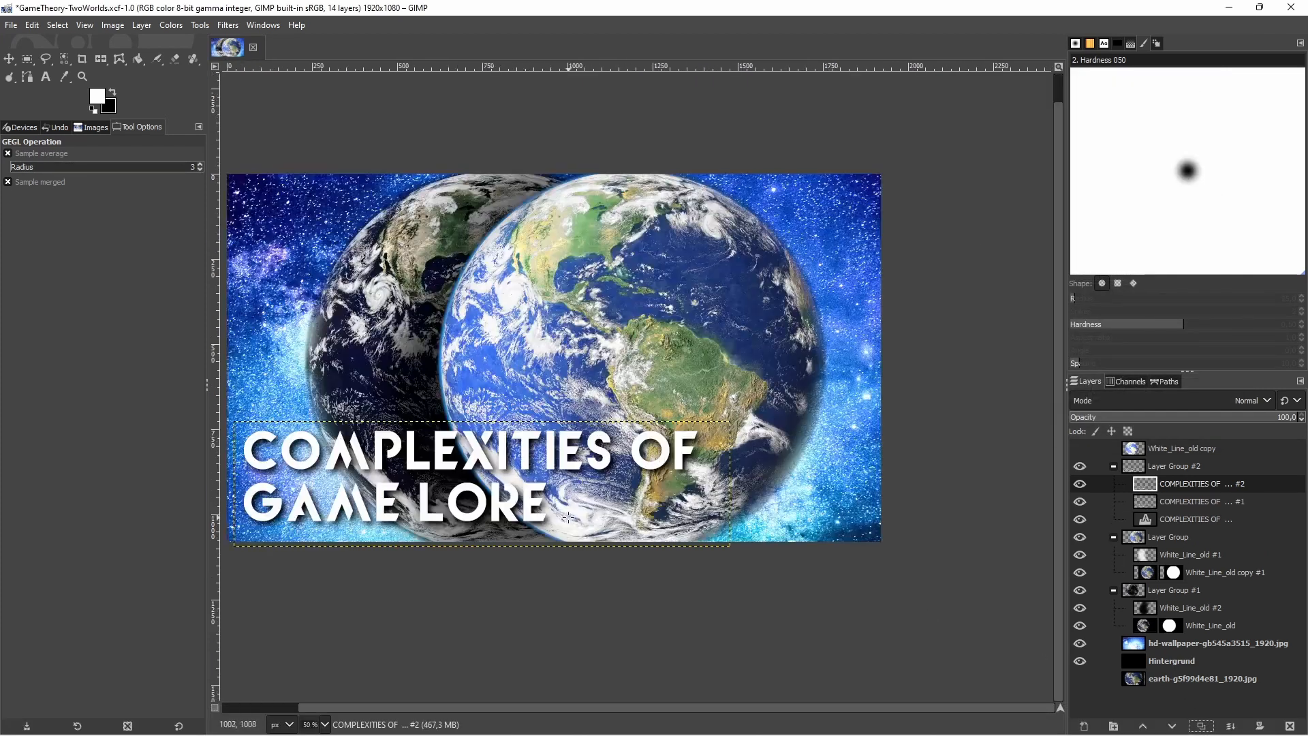
{"action": "scroll", "coordinate": [538, 494], "scroll_direction": "down", "scroll_amount": 1}
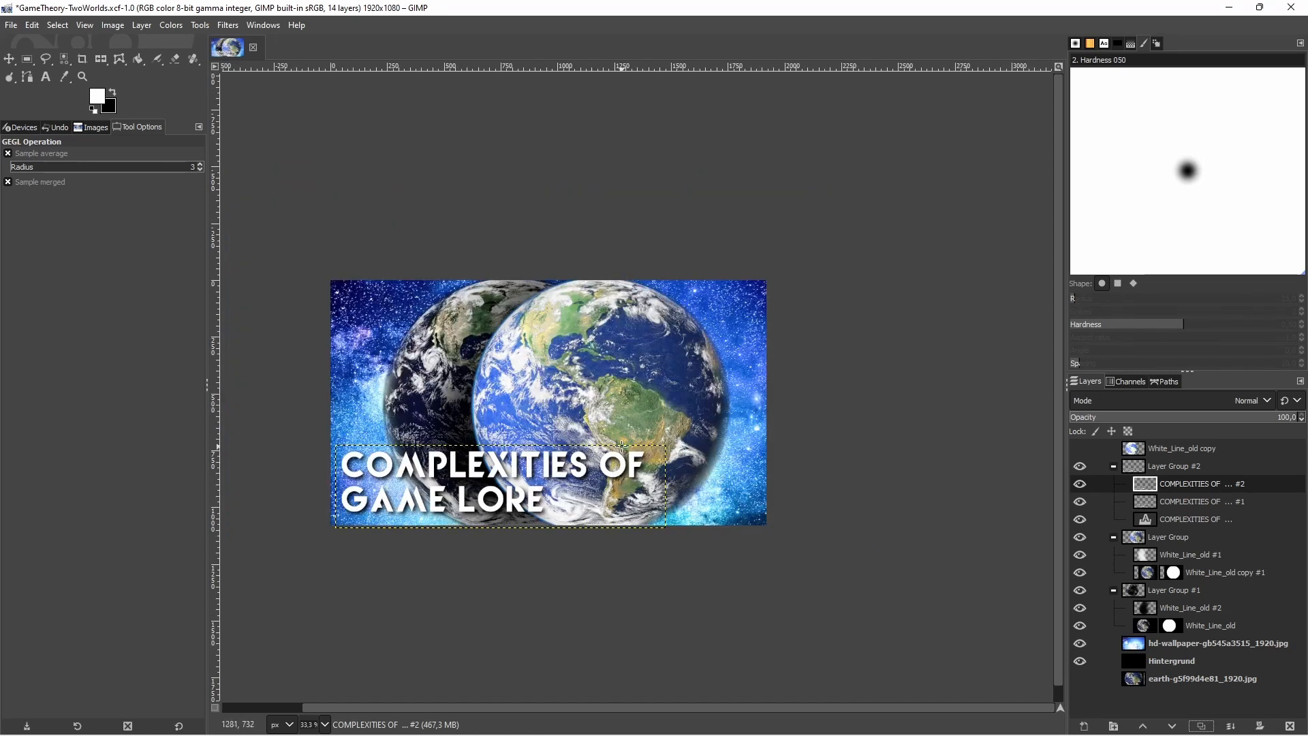
Blur the new title copy and place it directly beneath the sharp drop-shadowed title layer
{"action": "left_click", "coordinate": [228, 25]}
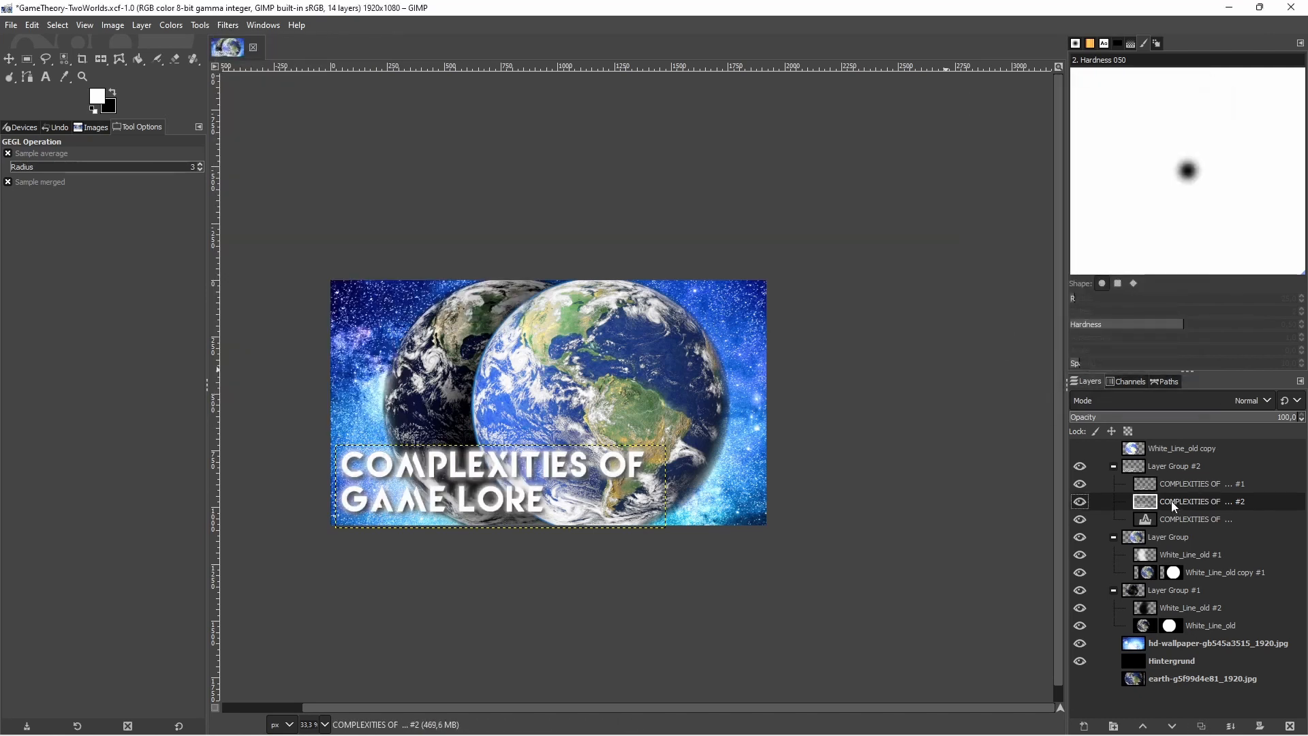
{"action": "left_click", "coordinate": [1189, 485]}
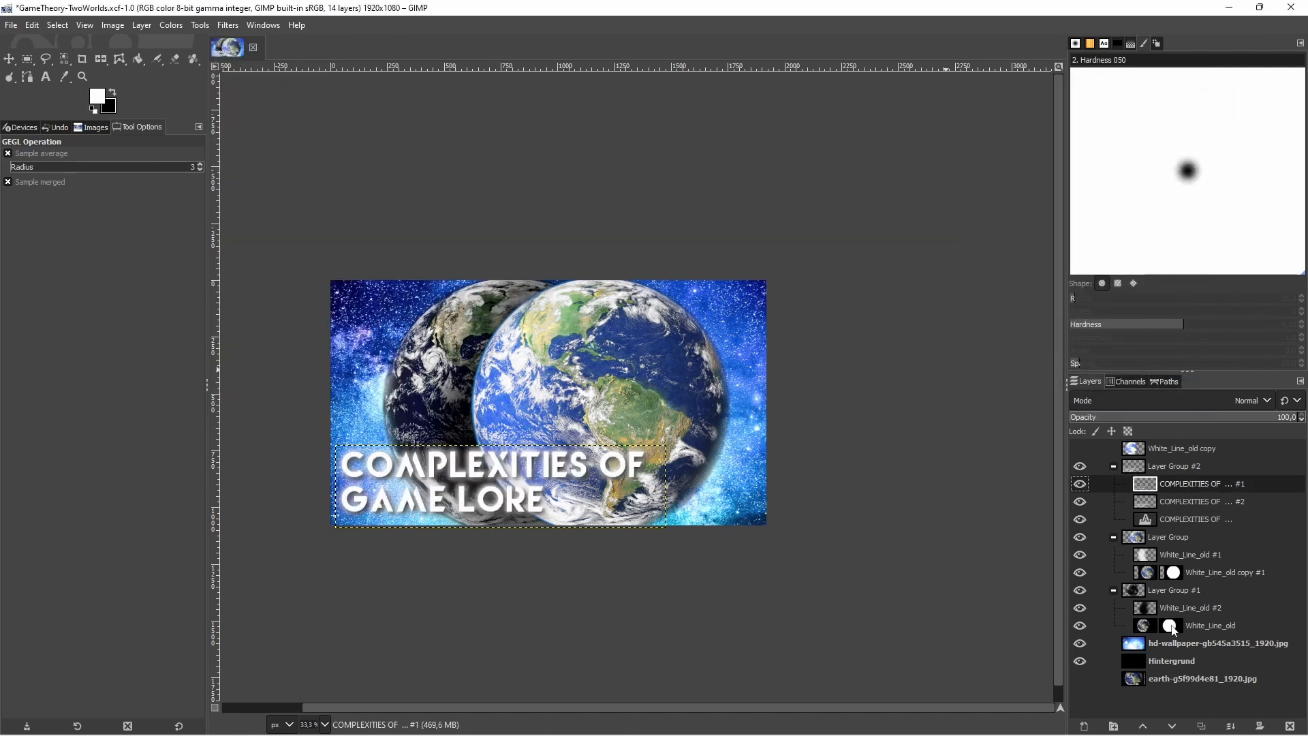
{"action": "left_click", "coordinate": [1211, 728]}
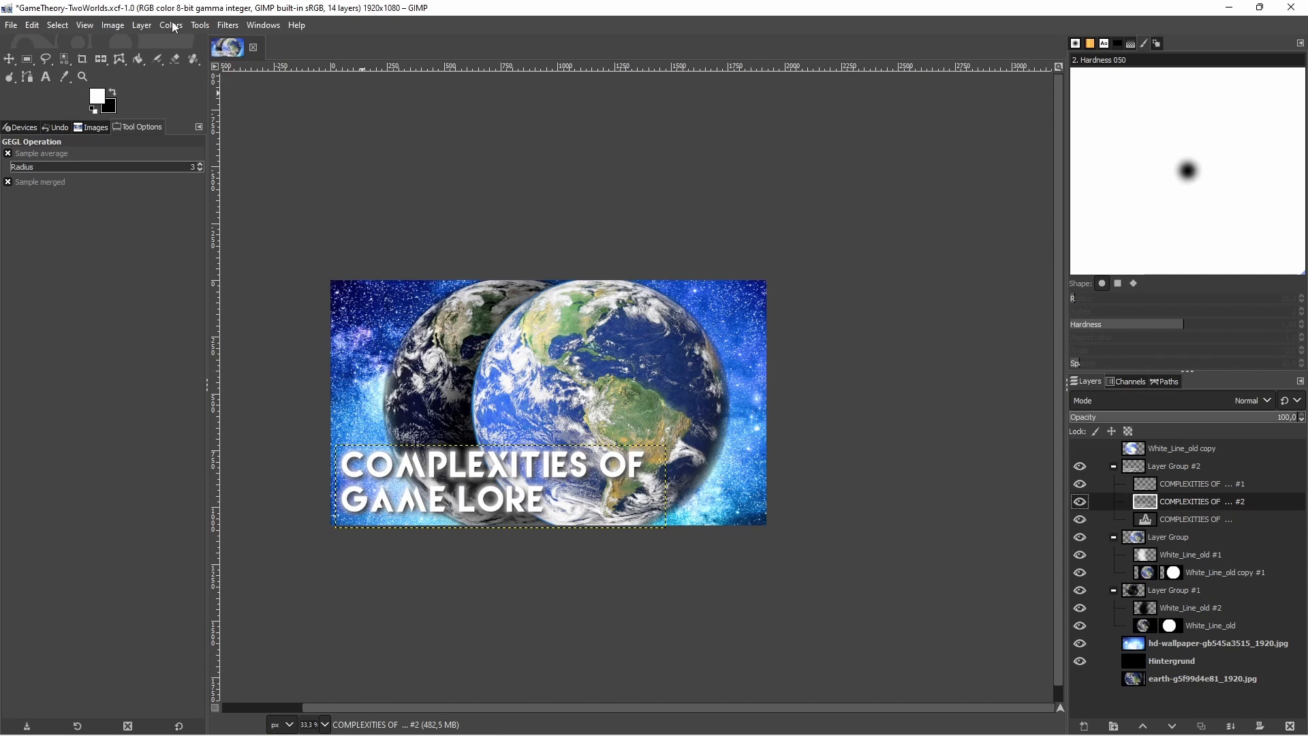
Lower the exposure of the blurred title copy to turn it into a dark shadow behind the sharp lettering
{"action": "left_click", "coordinate": [174, 27]}
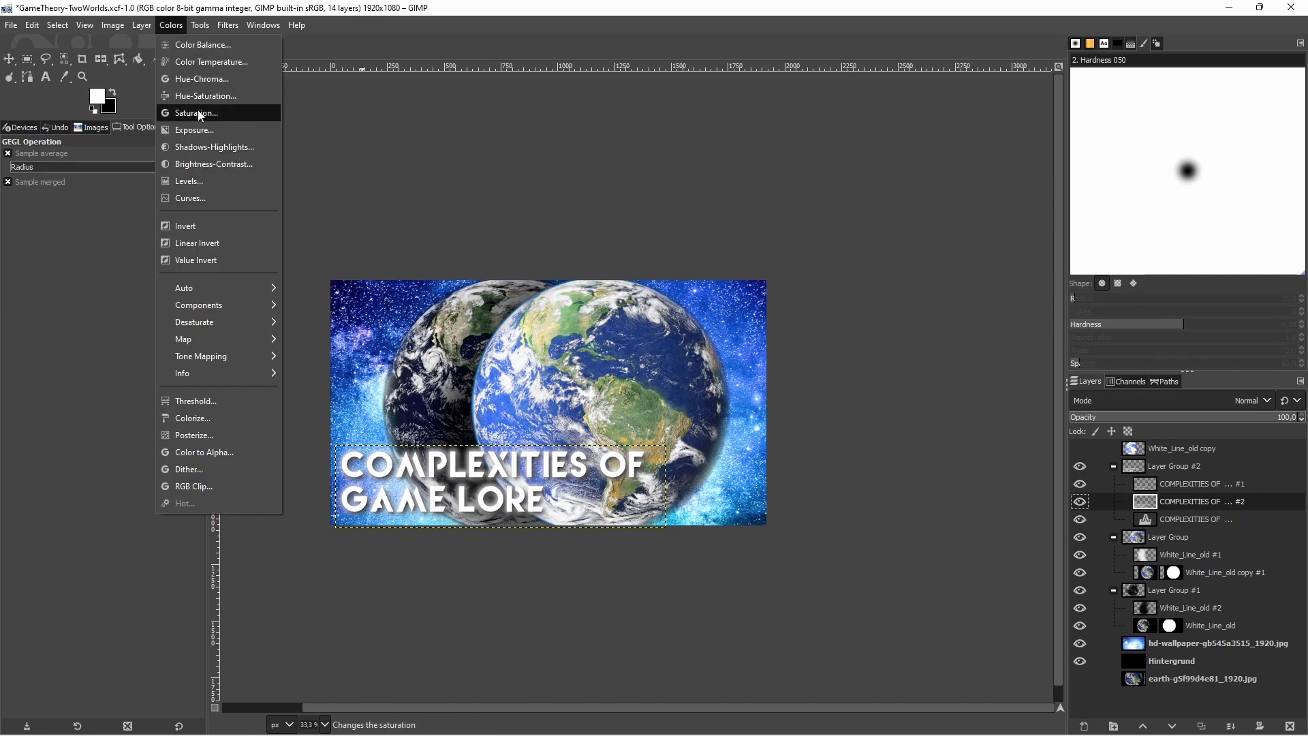
{"action": "left_click", "coordinate": [199, 124]}
{"action": "left_click", "coordinate": [1126, 280]}
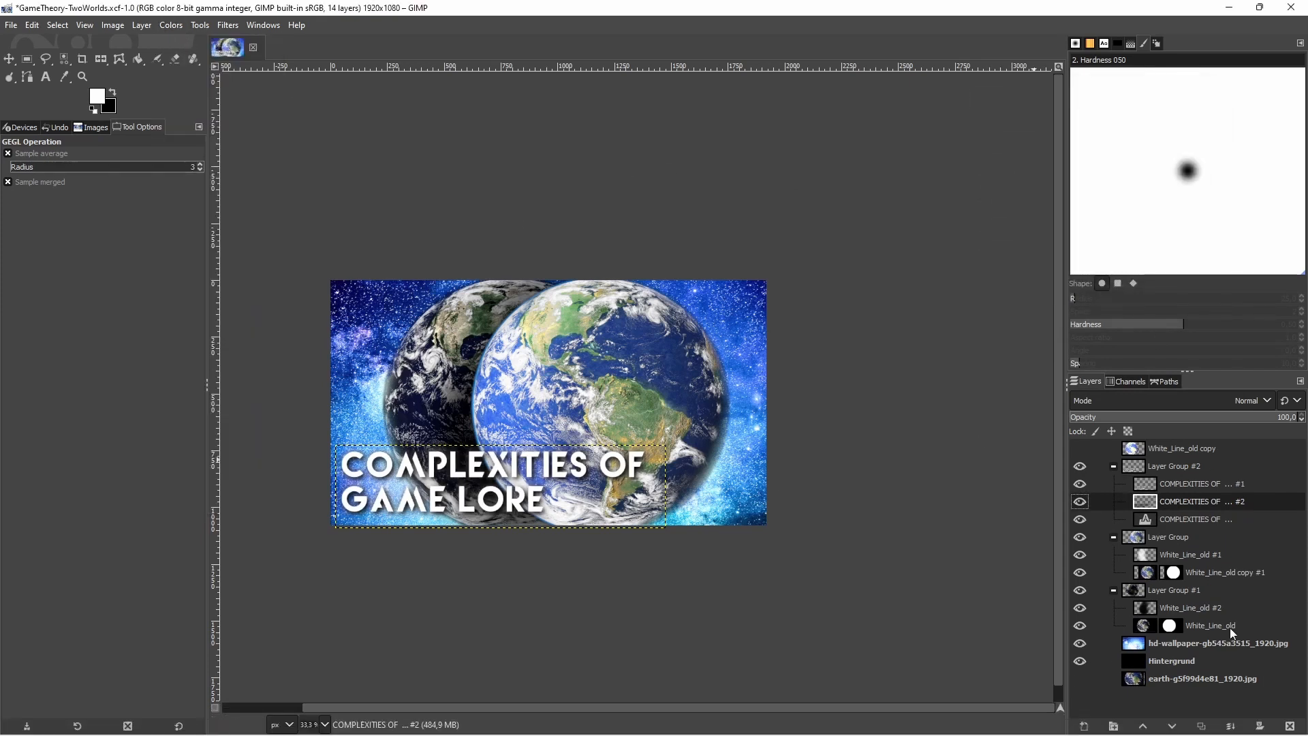
Duplicate the darkened title copy and apply a Gaussian Blur to the duplicate
{"action": "left_click", "coordinate": [1202, 726]}
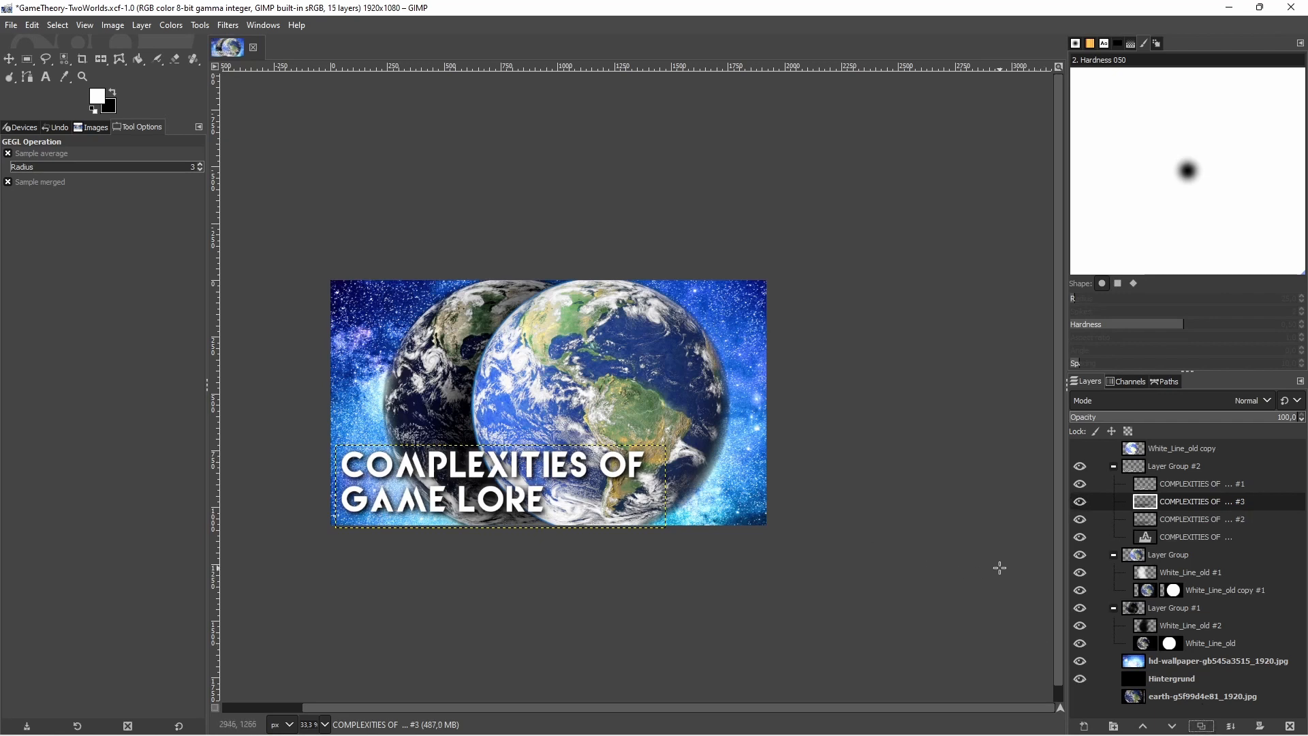
{"action": "left_click", "coordinate": [225, 25]}
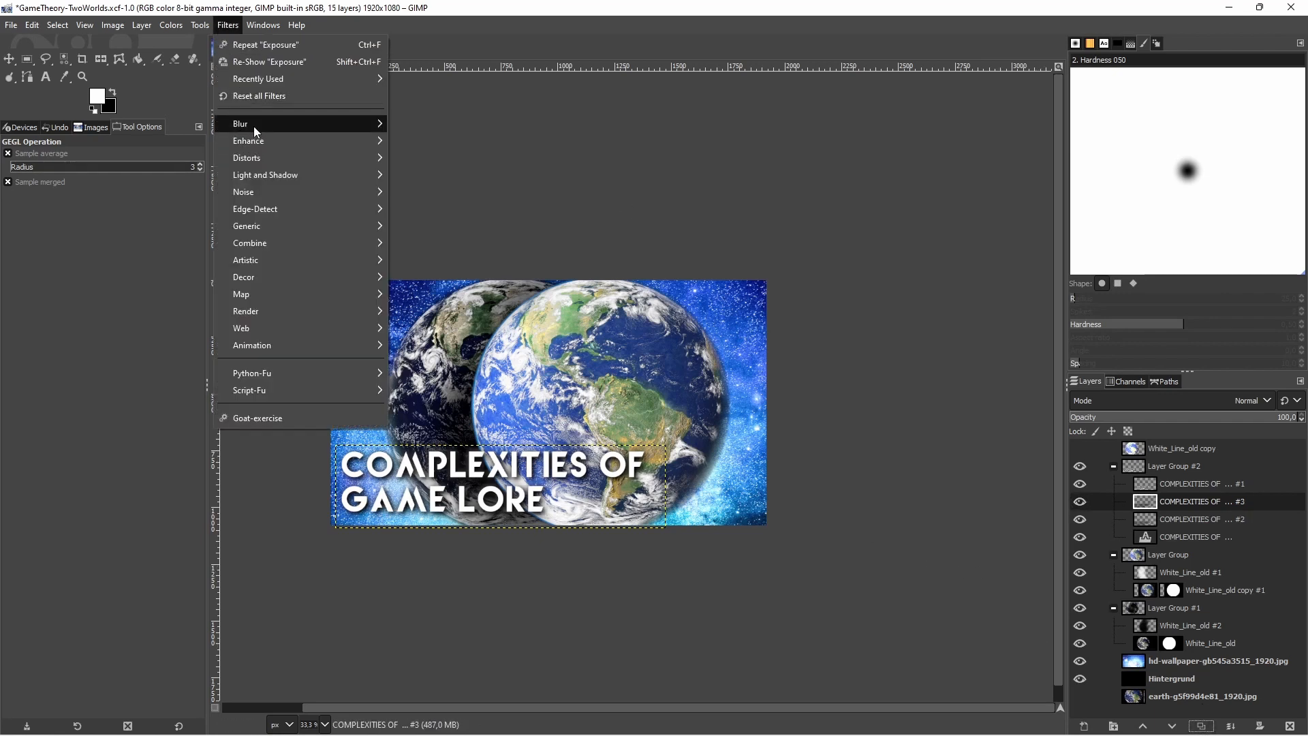
{"action": "mouse_move", "coordinate": [253, 126]}
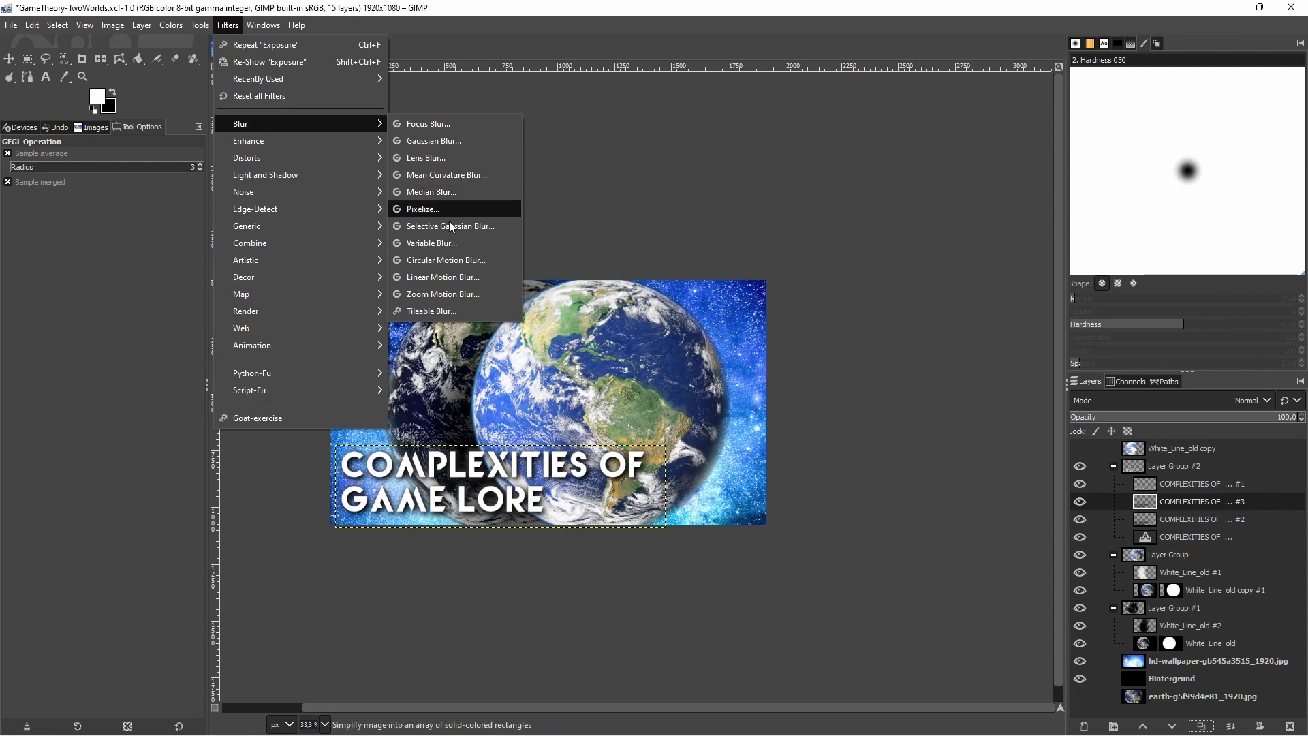
{"action": "left_click", "coordinate": [417, 140]}
{"action": "left_click_drag", "start_coordinate": [995, 171], "coordinate": [1015, 171]}
{"action": "left_click", "coordinate": [1185, 362]}
Set the exposure of the second blurred title copy to -5.581 and duplicate that layer
{"action": "left_click", "coordinate": [171, 25]}
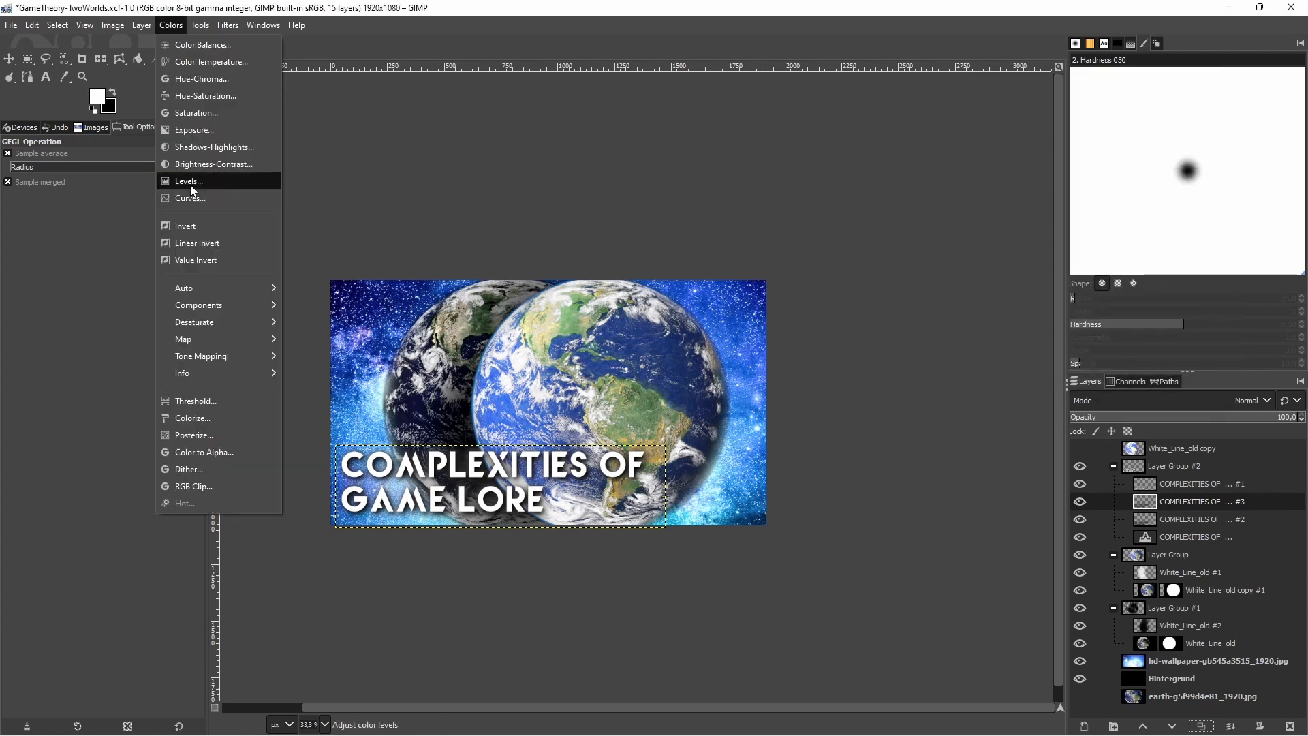
{"action": "left_click", "coordinate": [194, 132]}
{"action": "left_click_drag", "start_coordinate": [1047, 193], "coordinate": [1022, 190]}
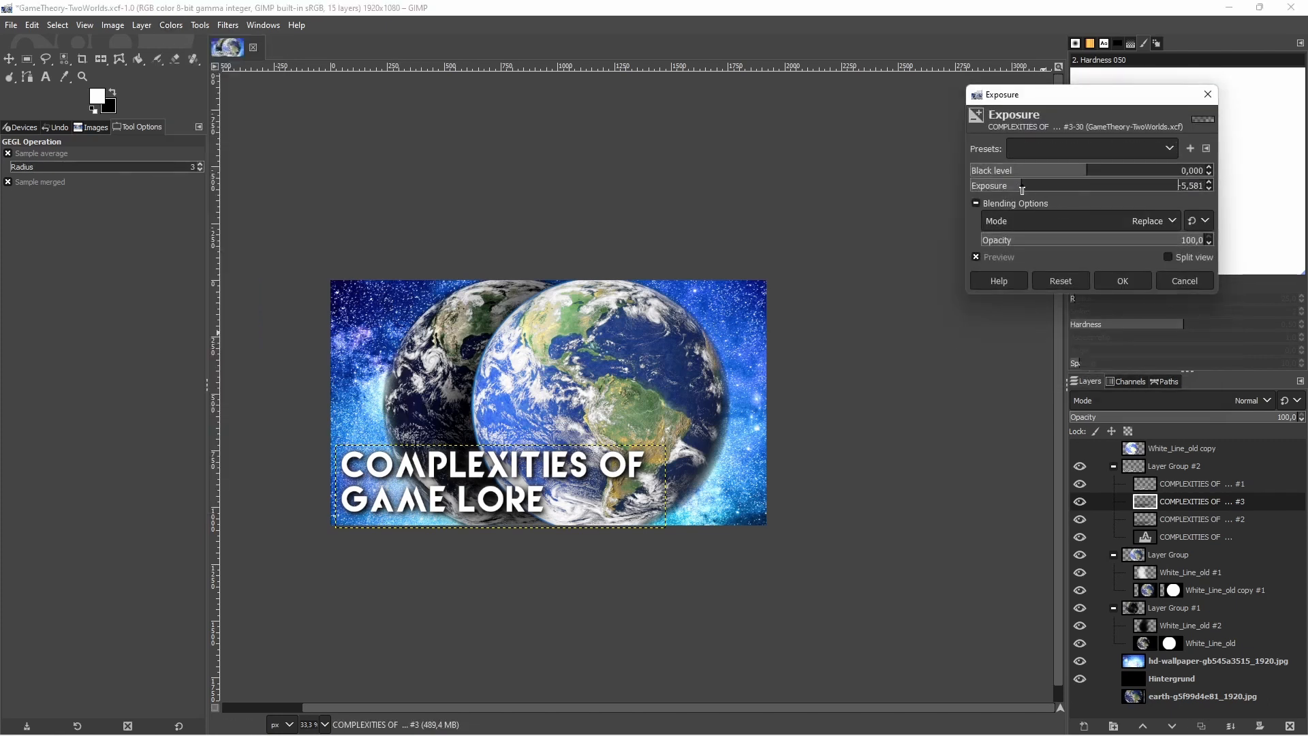
{"action": "left_click", "coordinate": [1123, 281]}
{"action": "left_click", "coordinate": [1201, 726]}
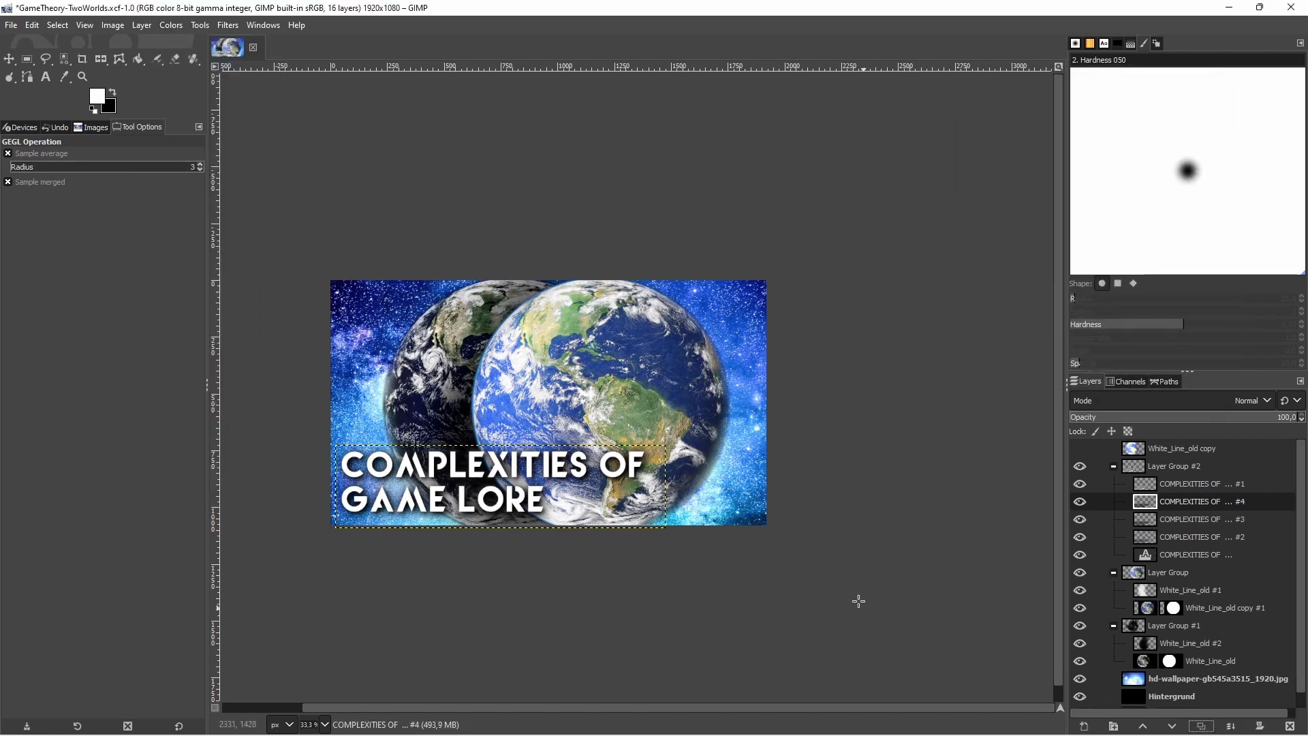
Examine the title's shadow and legibility over the globes at close-up and thumbnail sizes
{"action": "scroll", "coordinate": [790, 521], "scroll_direction": "down", "scroll_amount": 1, "text": "ctrl"}
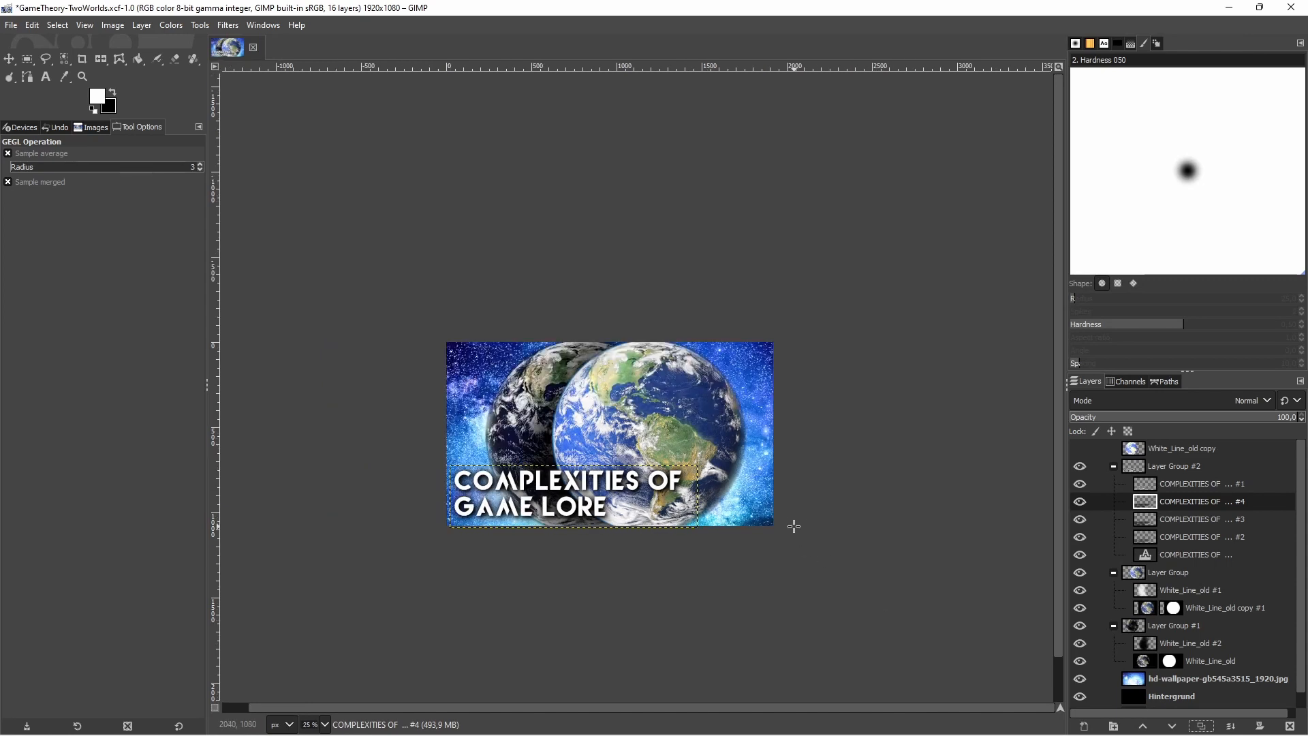
{"action": "scroll", "coordinate": [761, 535], "scroll_direction": "up", "scroll_amount": 1, "text": "ctrl"}
{"action": "scroll", "coordinate": [747, 502], "scroll_direction": "up", "scroll_amount": 1, "text": "ctrl"}
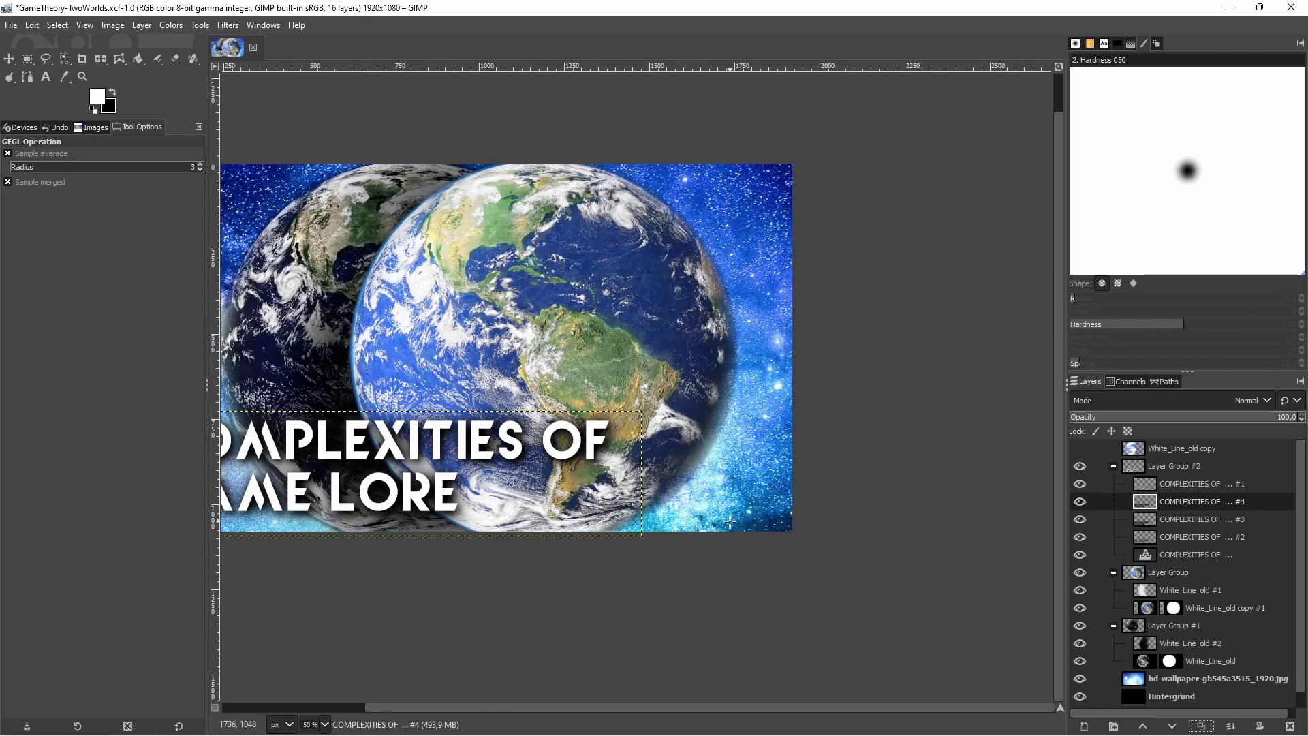
{"action": "scroll", "coordinate": [729, 525], "scroll_direction": "down", "scroll_amount": 1, "text": "ctrl"}
{"action": "scroll", "coordinate": [716, 711], "scroll_direction": "left", "scroll_amount": 2}
{"action": "scroll", "coordinate": [668, 637], "scroll_direction": "up", "scroll_amount": 1, "text": "ctrl"}
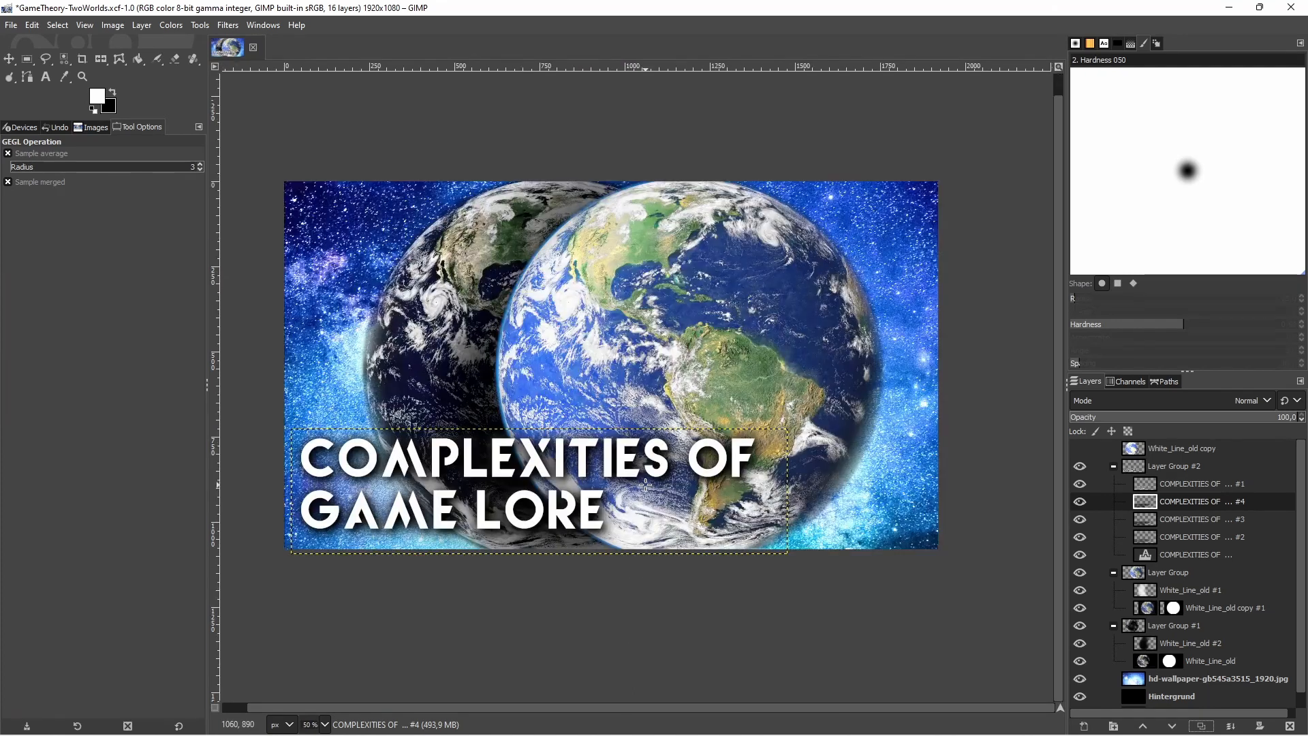
{"action": "scroll", "coordinate": [658, 571], "scroll_direction": "up", "scroll_amount": 1}
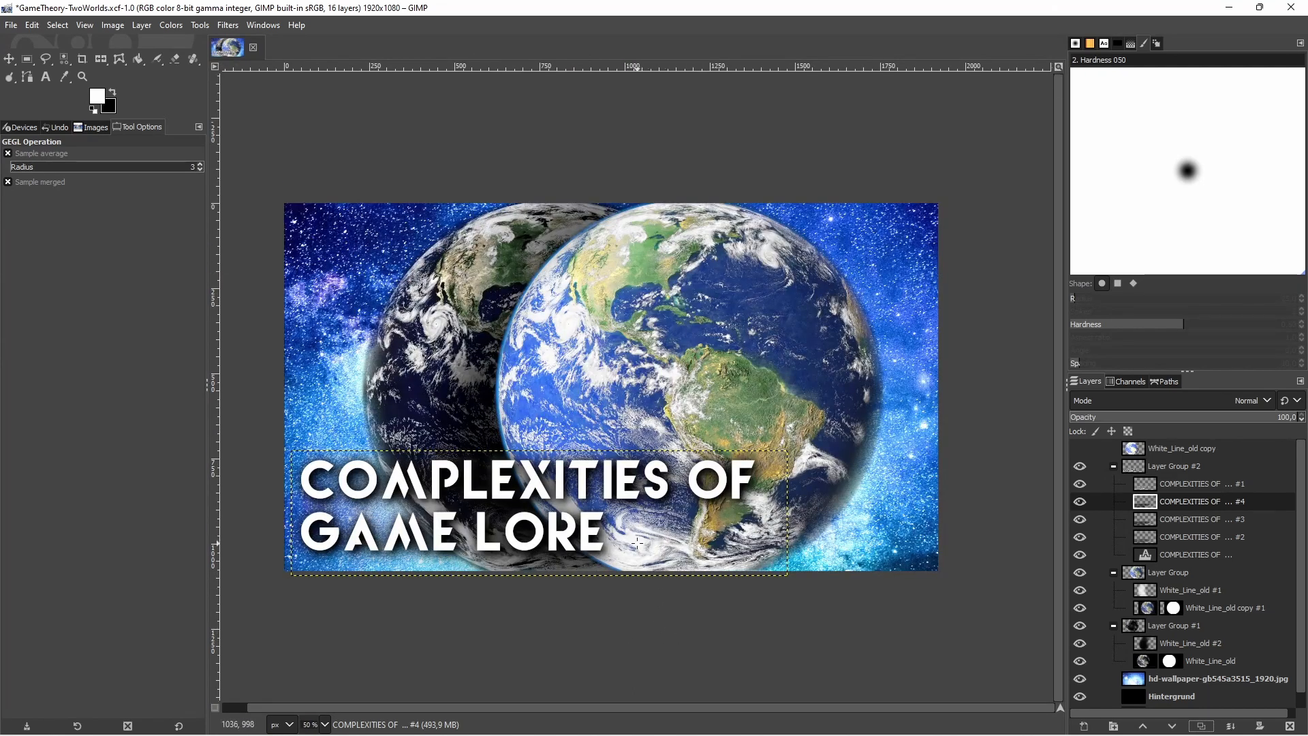
{"action": "scroll", "coordinate": [639, 541], "scroll_direction": "down", "scroll_amount": 6, "text": "ctrl"}
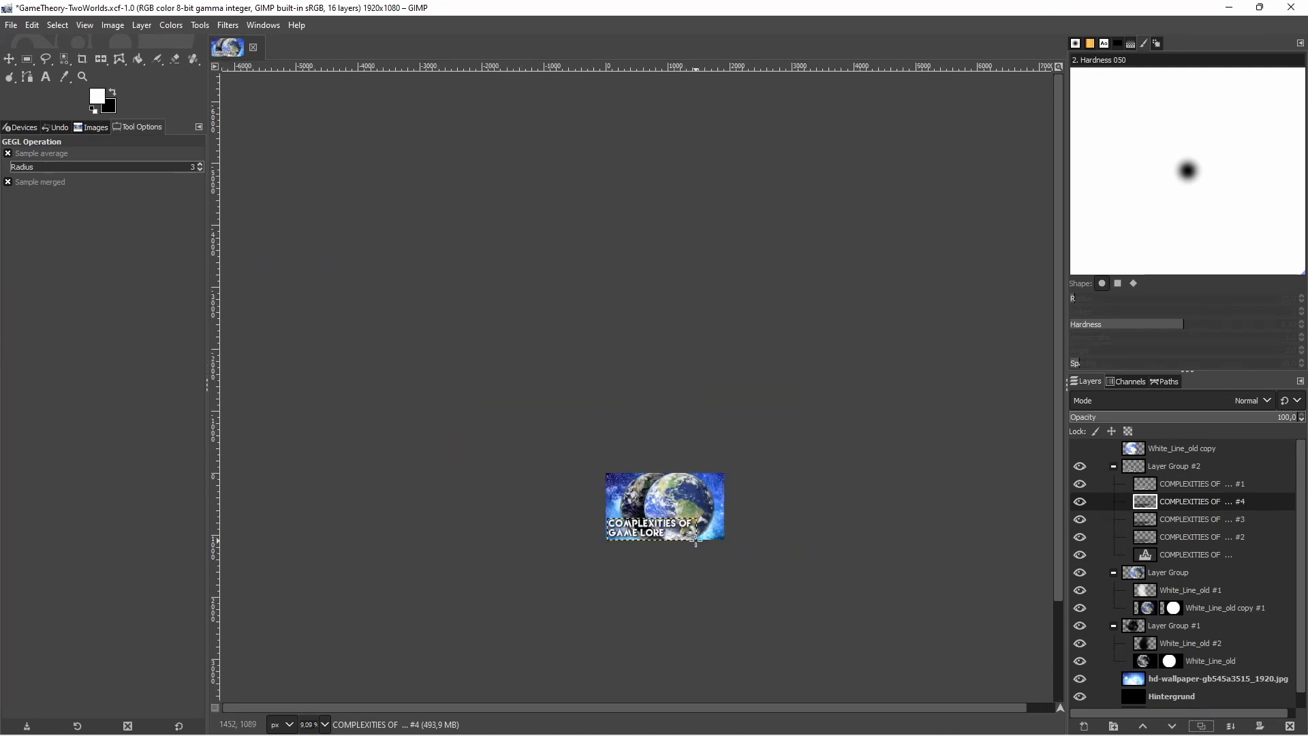
{"action": "scroll", "coordinate": [703, 555], "scroll_direction": "down", "scroll_amount": 5}
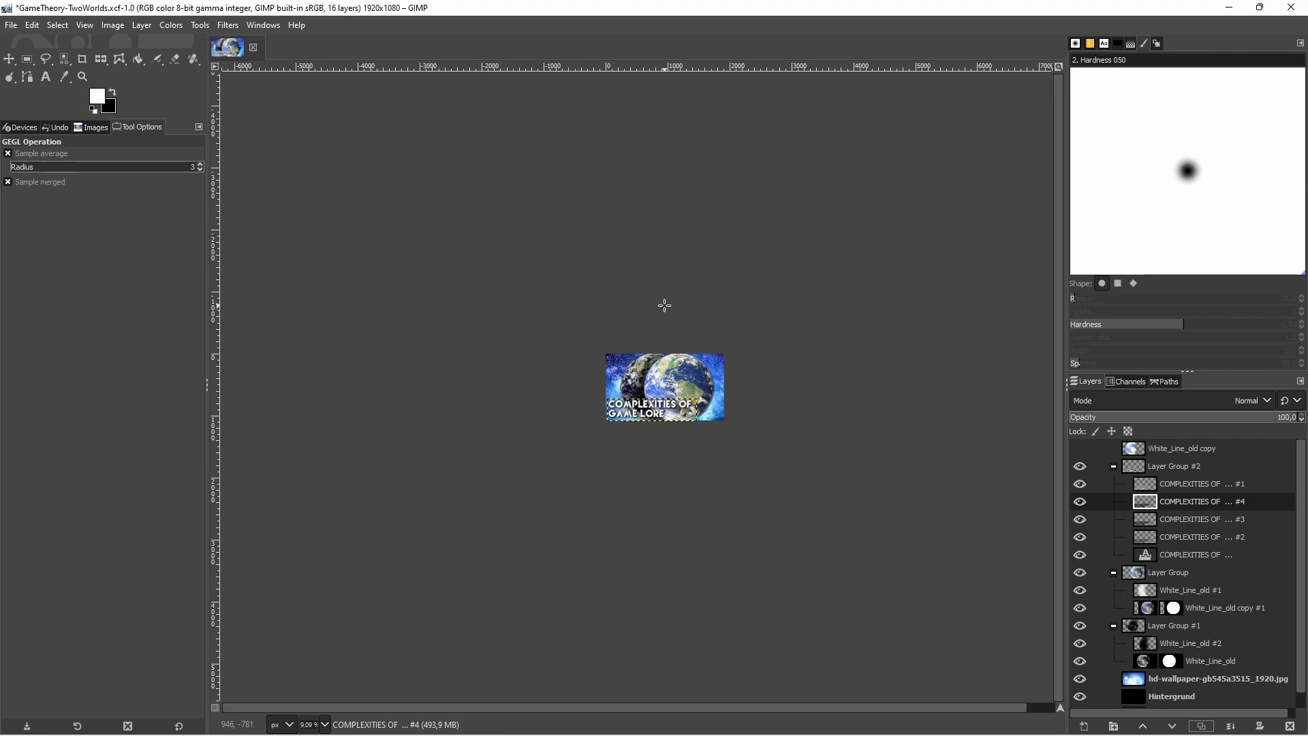
{"action": "scroll", "coordinate": [728, 516], "scroll_direction": "up", "scroll_amount": 3}
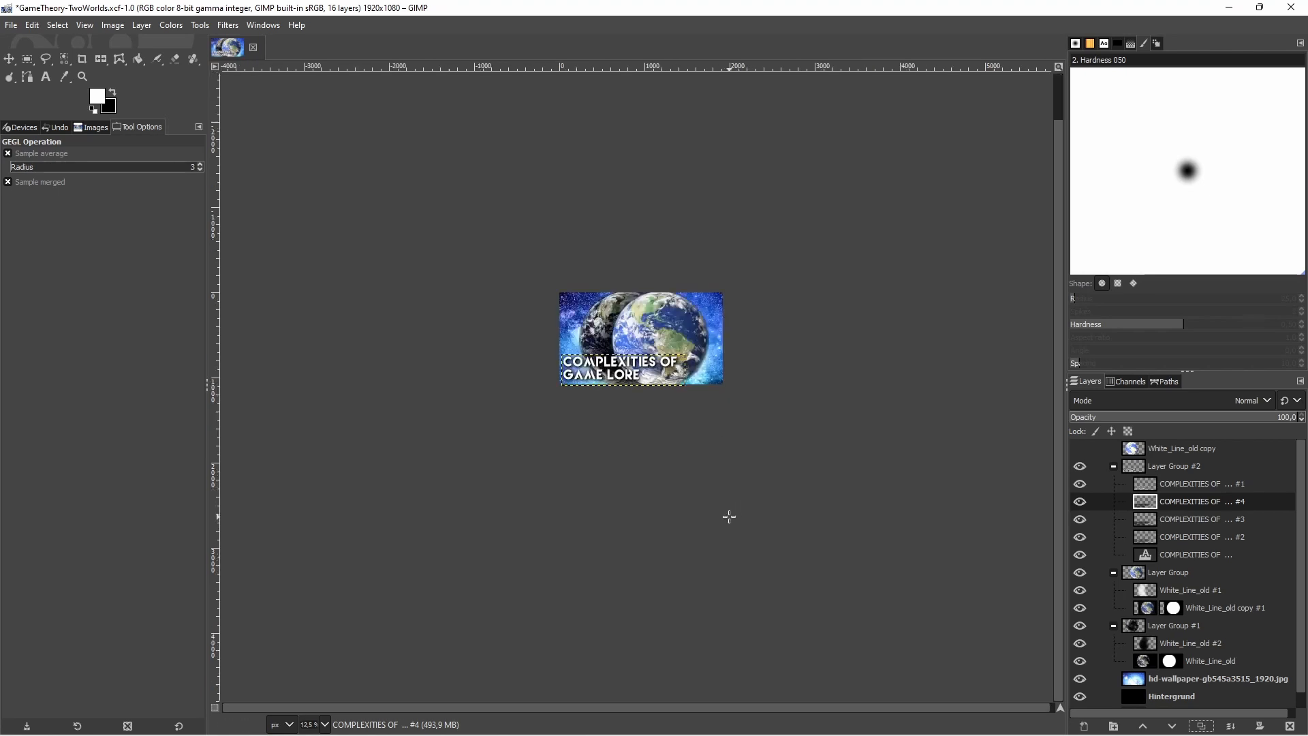